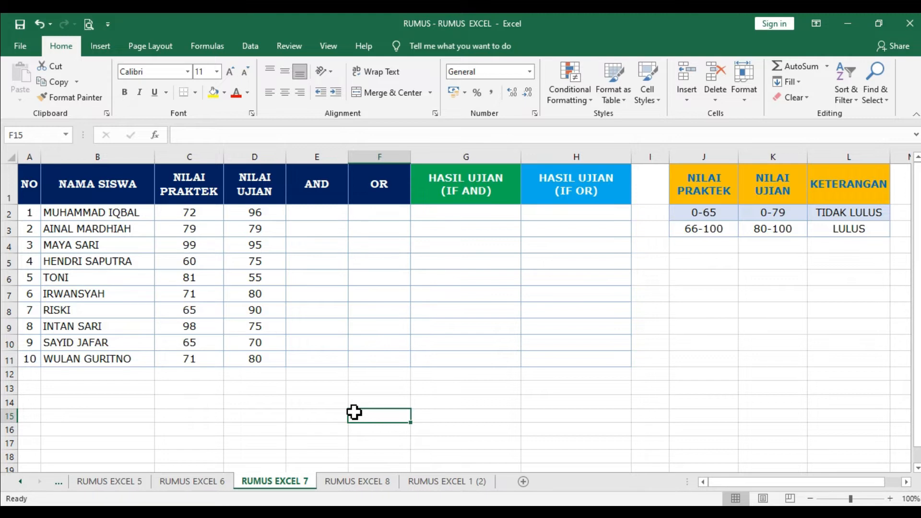
Examine the student table's AND and OR headers and its NILAI PRAKTEK and NILAI UJIAN score columns.
click(329, 196)
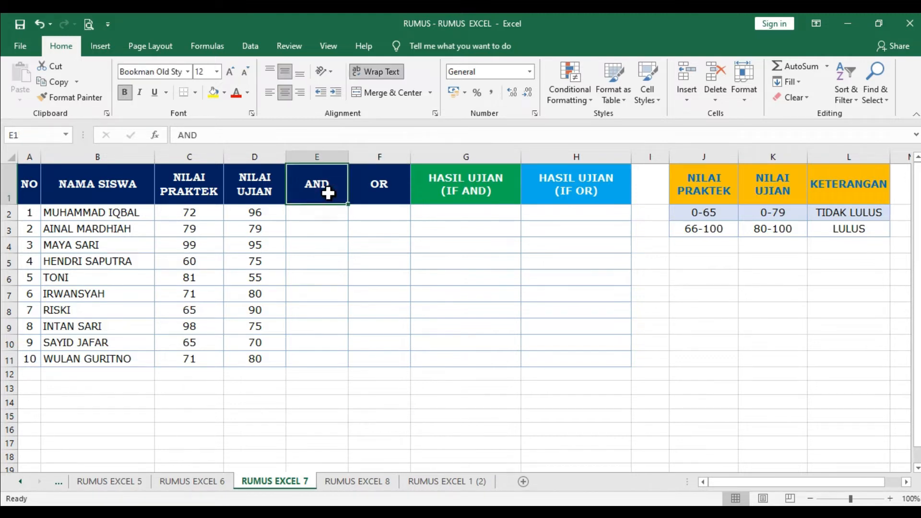
click(374, 187)
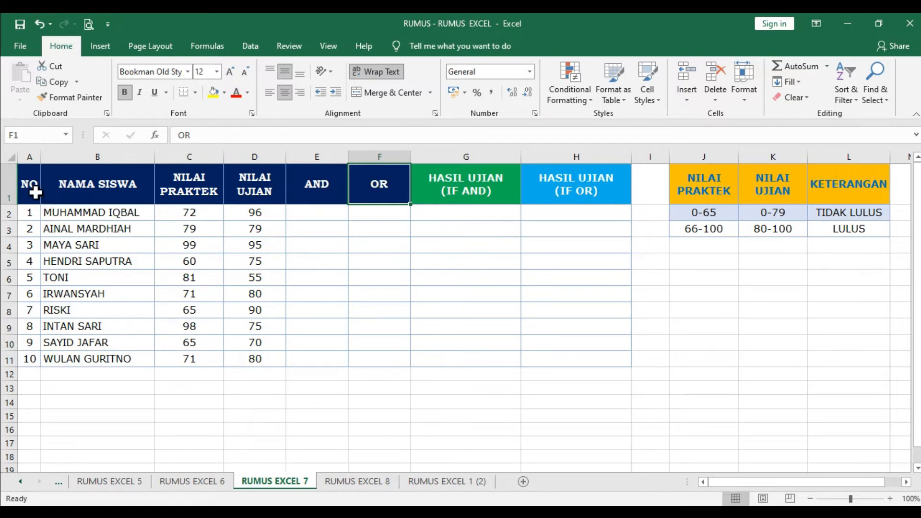
drag(32, 189, 255, 354)
drag(187, 176, 196, 354)
drag(259, 189, 255, 355)
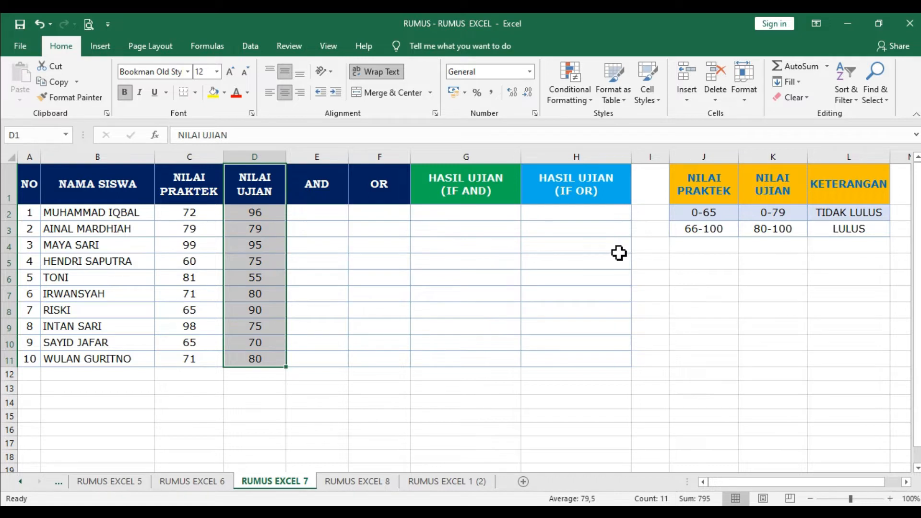
Examine the criteria table in J1:L3, reading the practical and exam score ranges for TIDAK LULUS and LULUS.
click(698, 191)
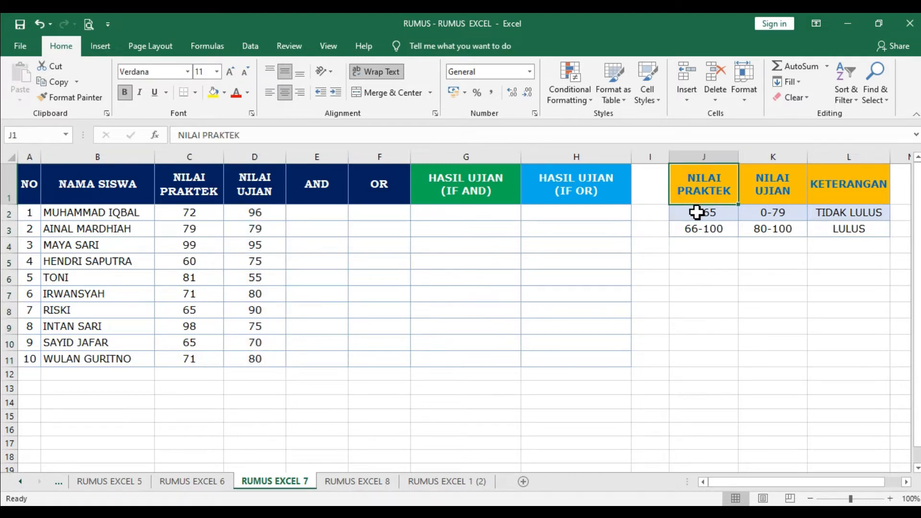
click(697, 213)
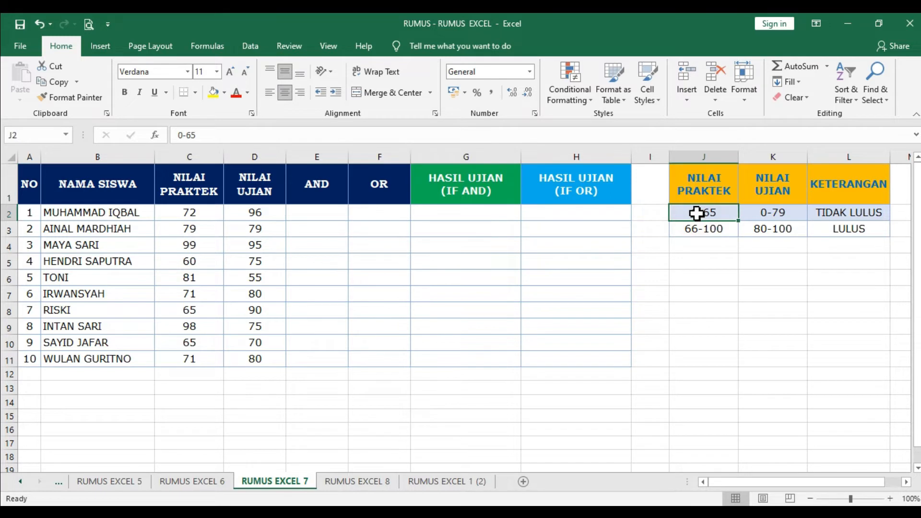
click(764, 189)
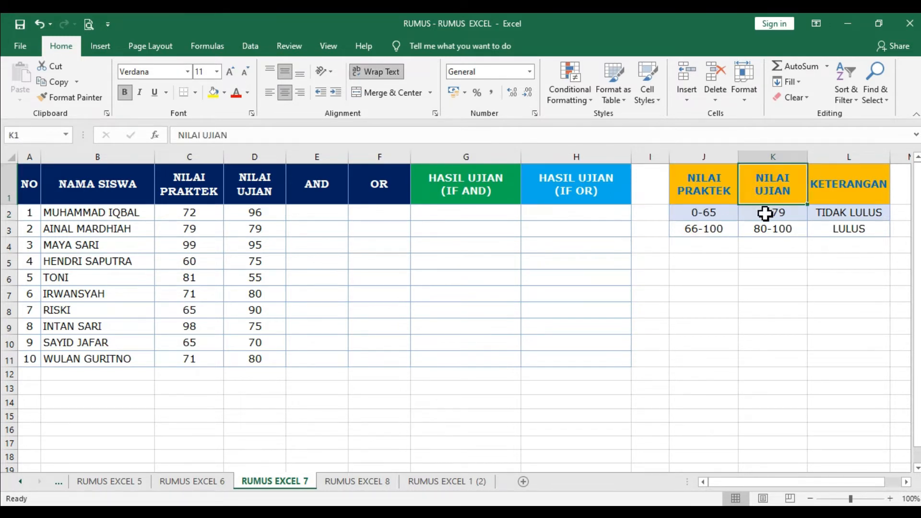
click(765, 212)
drag(833, 191, 830, 229)
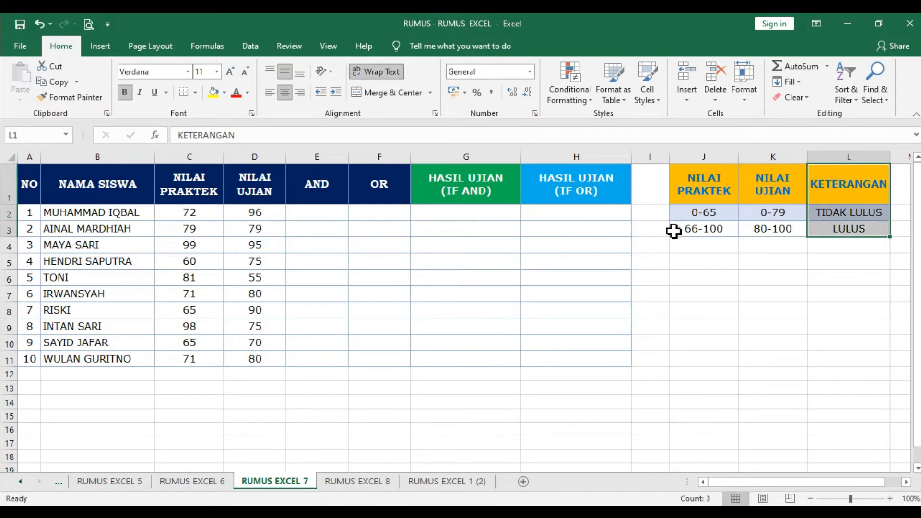
click(730, 213)
click(766, 214)
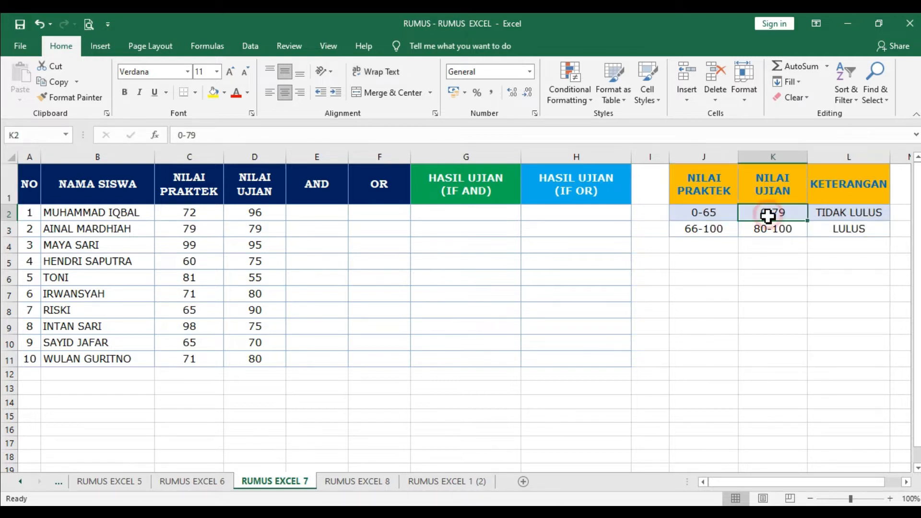
click(821, 216)
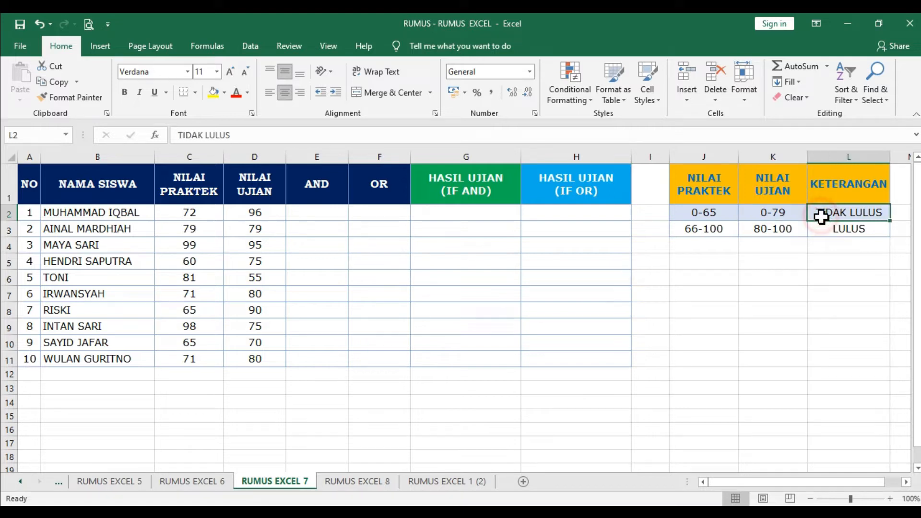
click(722, 232)
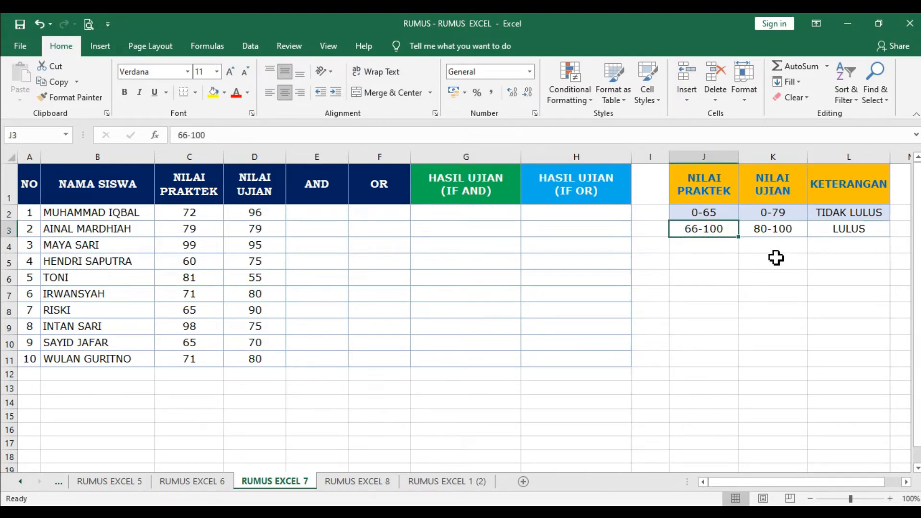
click(784, 231)
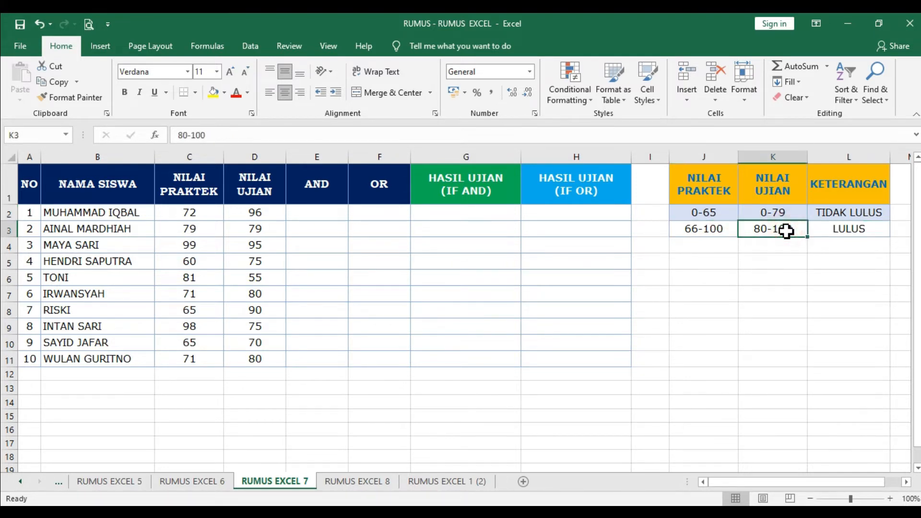
click(825, 232)
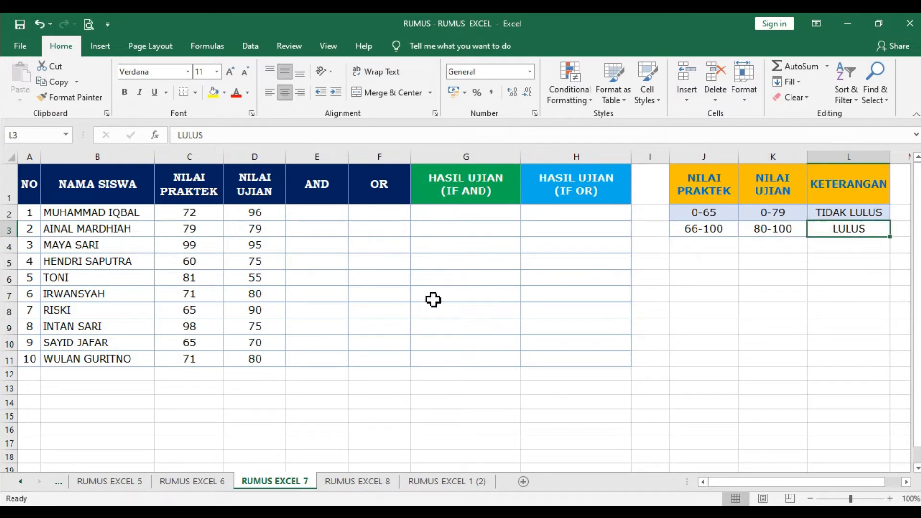
drag(674, 211, 841, 231)
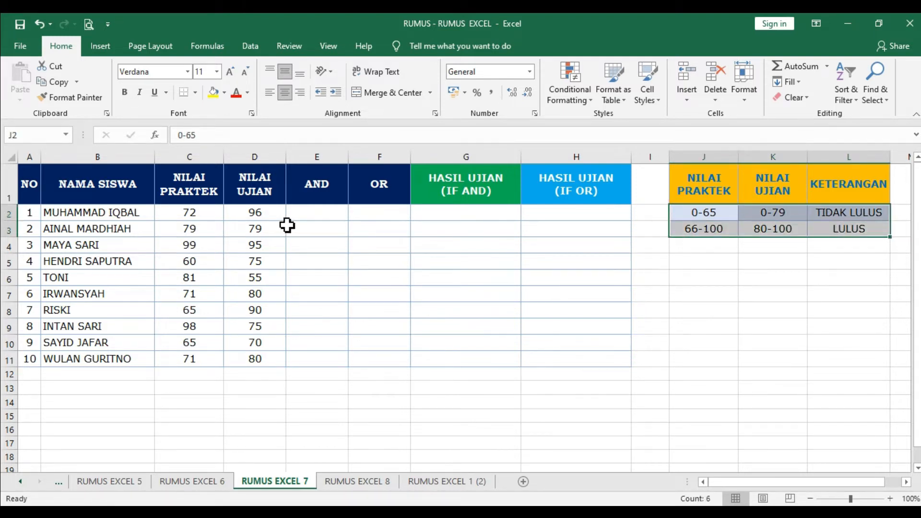
Compare the first student's scores in C2:D2 with the LULUS ranges that the AND test in column E must check.
click(313, 214)
click(370, 188)
click(312, 197)
click(311, 215)
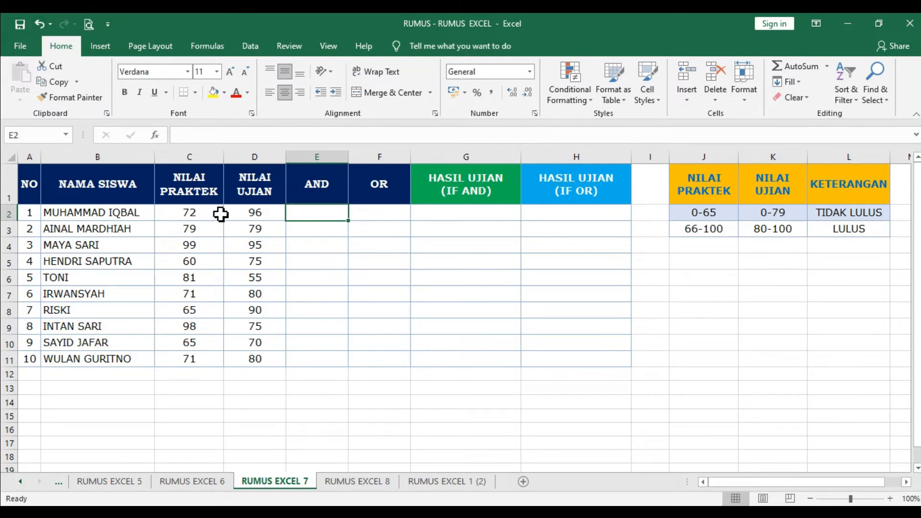
click(692, 215)
drag(693, 216, 773, 230)
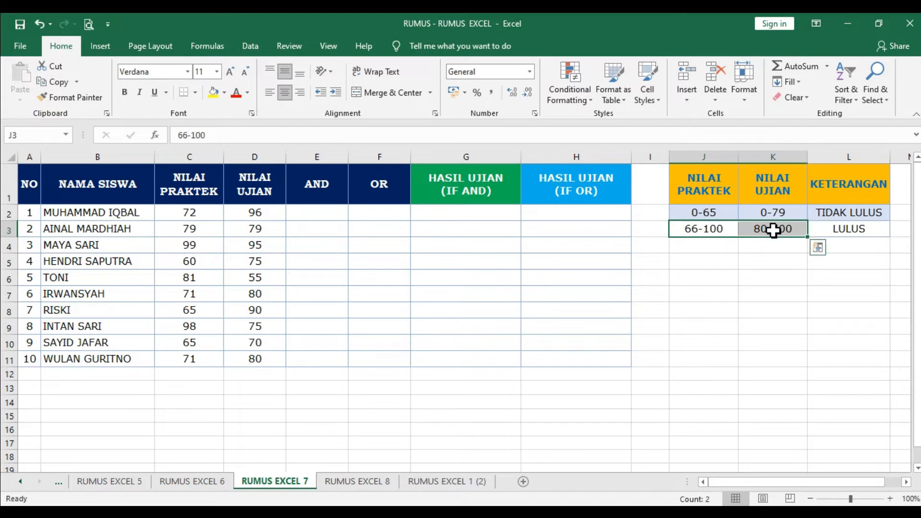
click(832, 228)
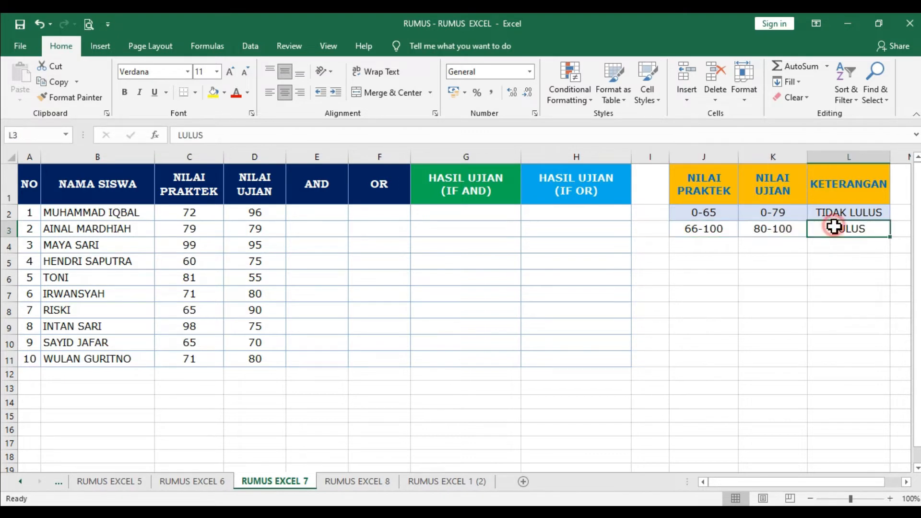
click(331, 217)
drag(192, 216, 237, 212)
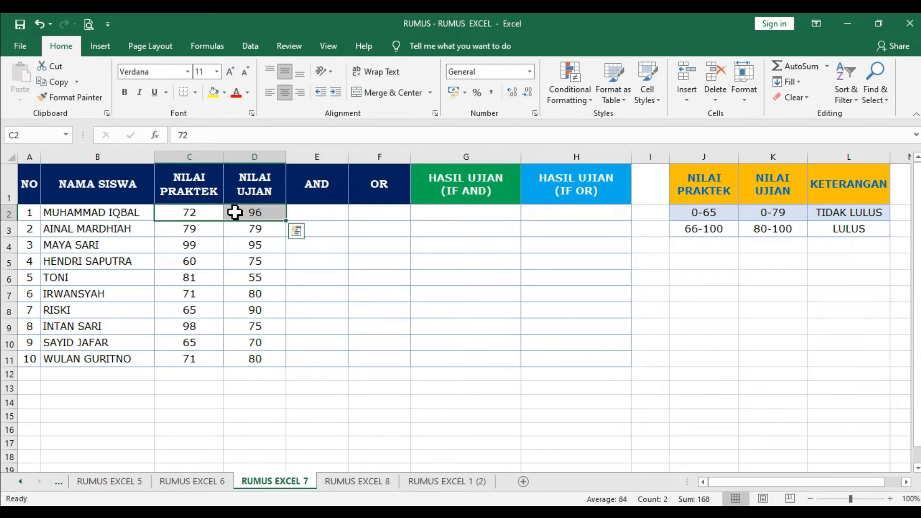
click(303, 213)
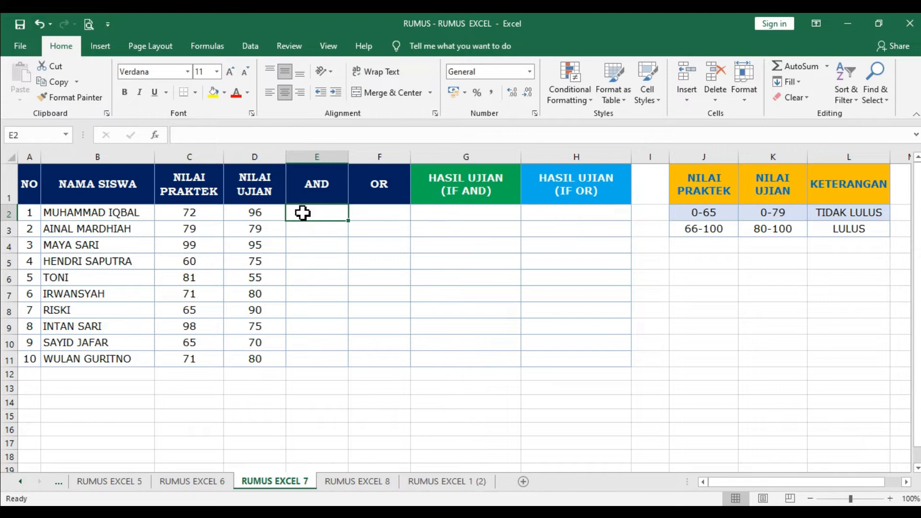
click(309, 194)
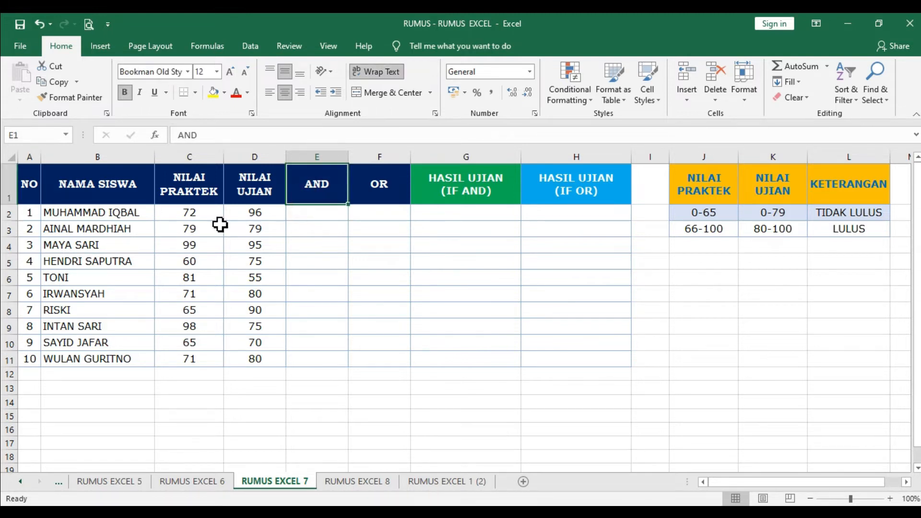
drag(216, 212, 239, 213)
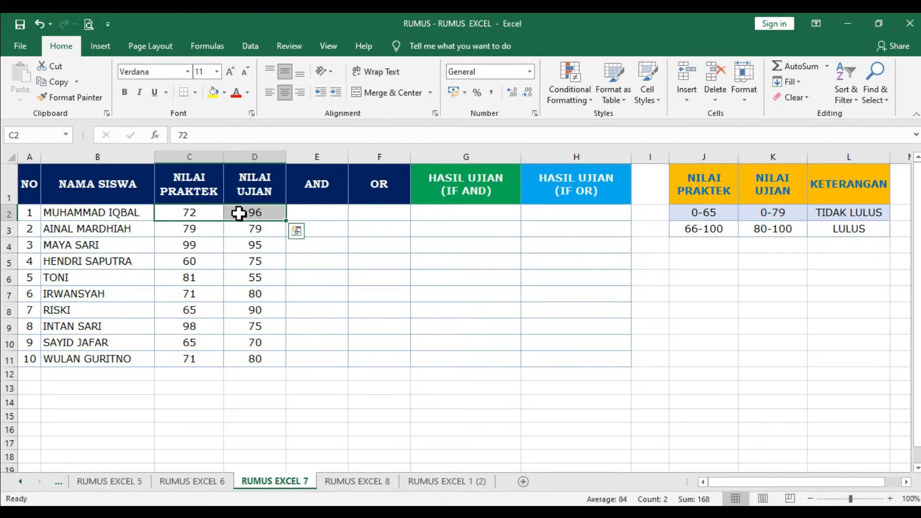
Enter the formula =AND(C2>=66;D2>=80) in cell E2 for the first student.
click(306, 212)
text(=AND()
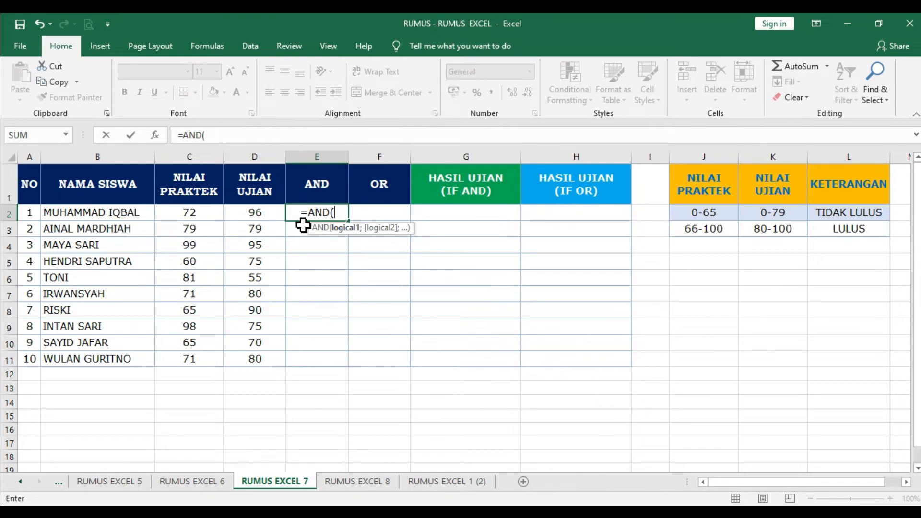
click(191, 213)
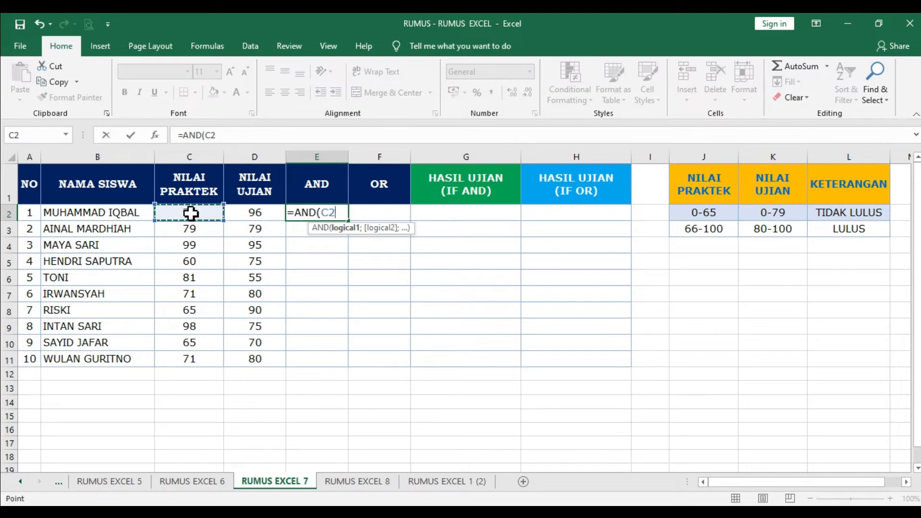
text(>=)
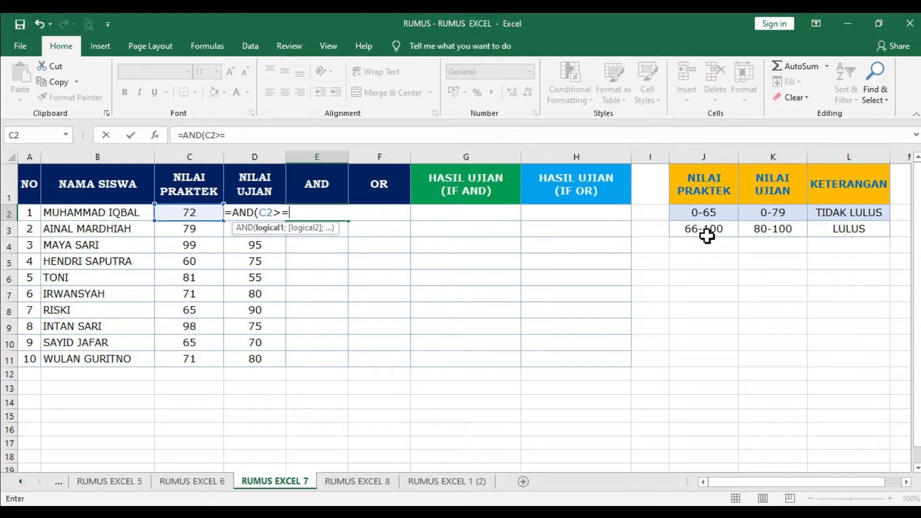
text(66;)
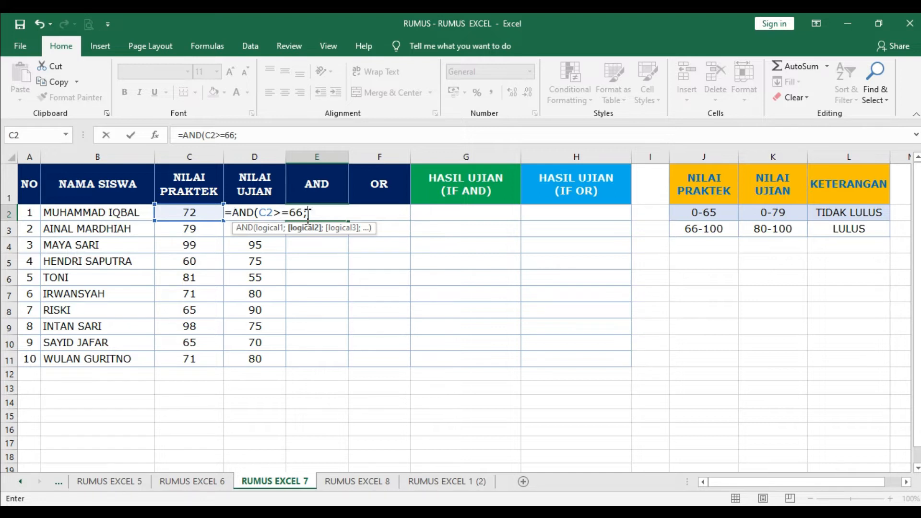
text(D2)
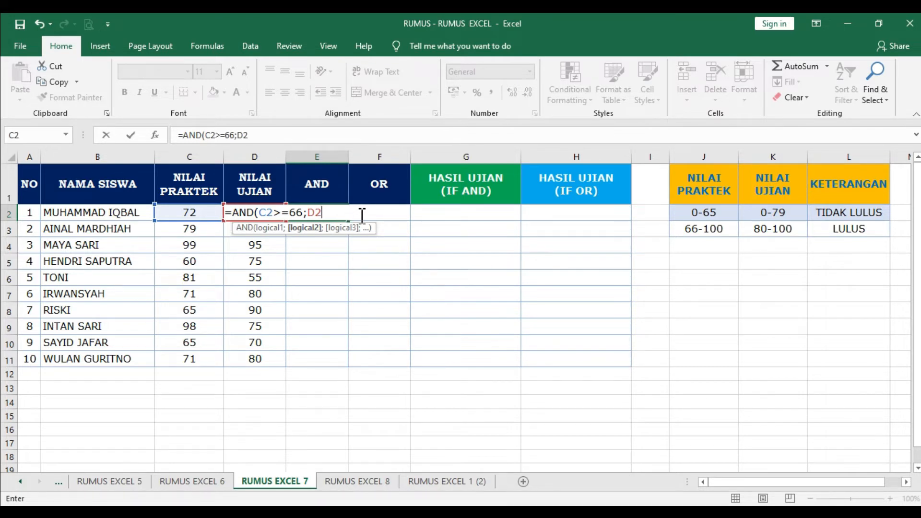
text(>=80)
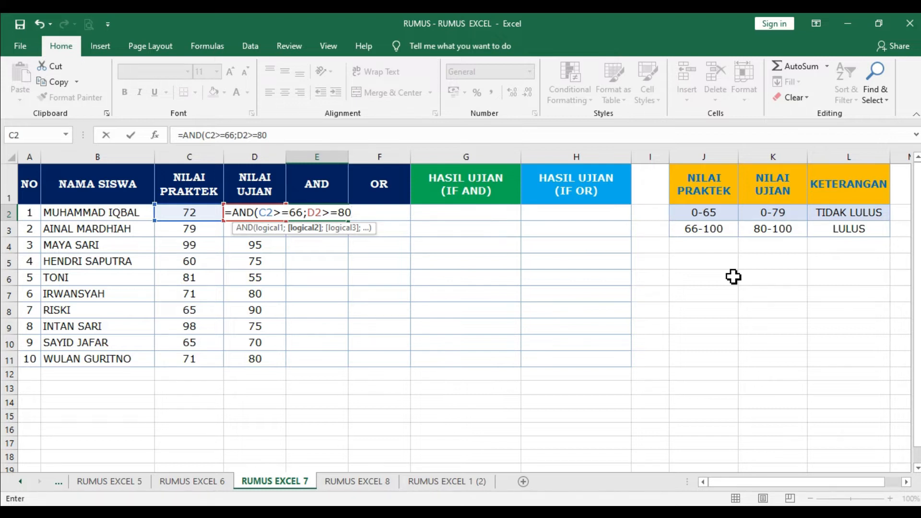
text())
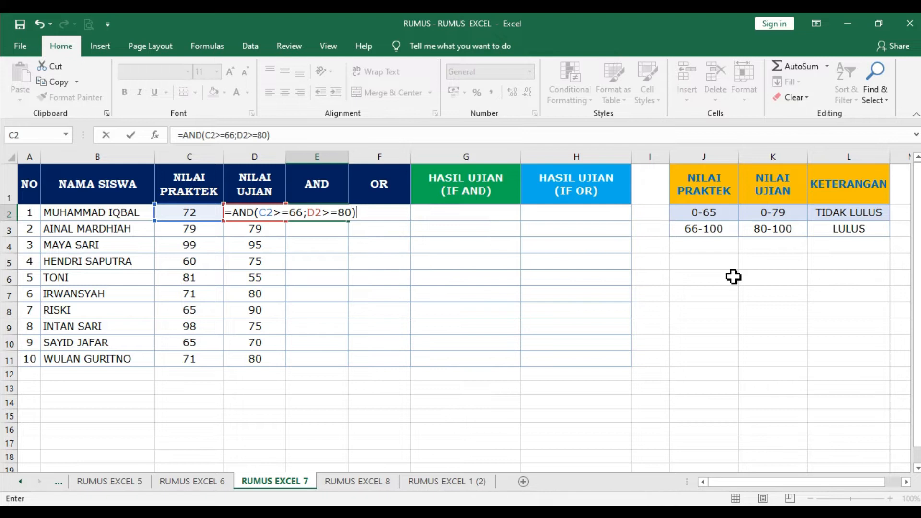
click(351, 213)
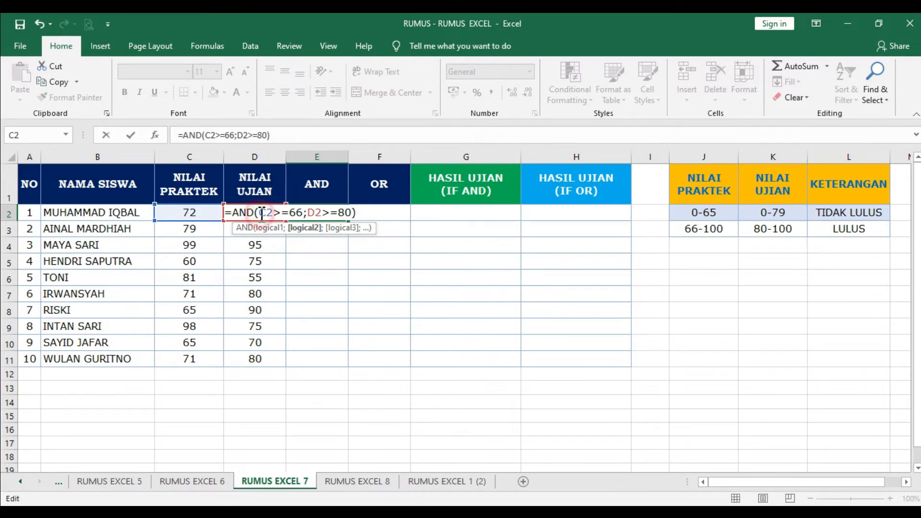
drag(262, 213, 305, 212)
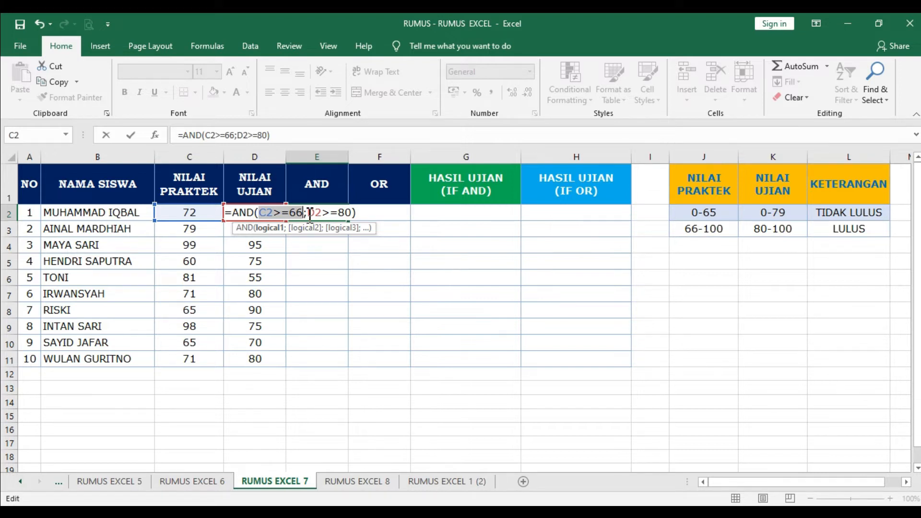
drag(310, 213, 353, 213)
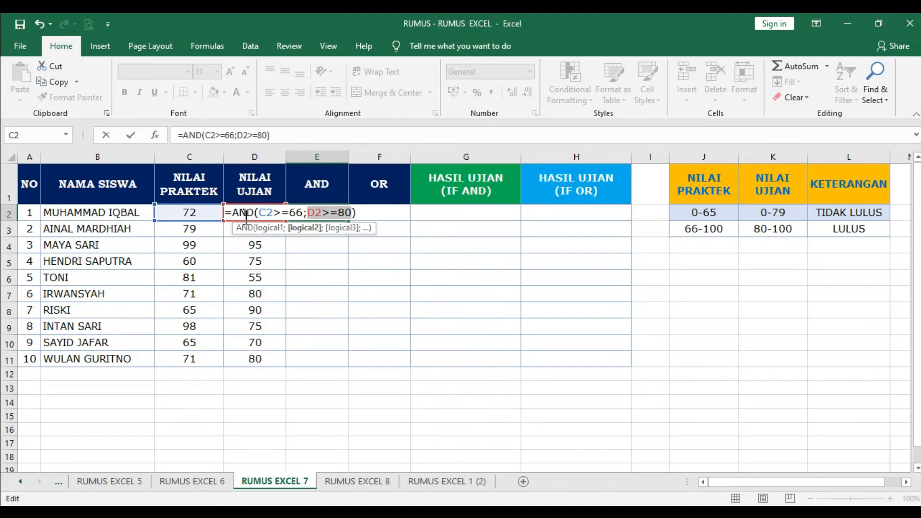
click(359, 211)
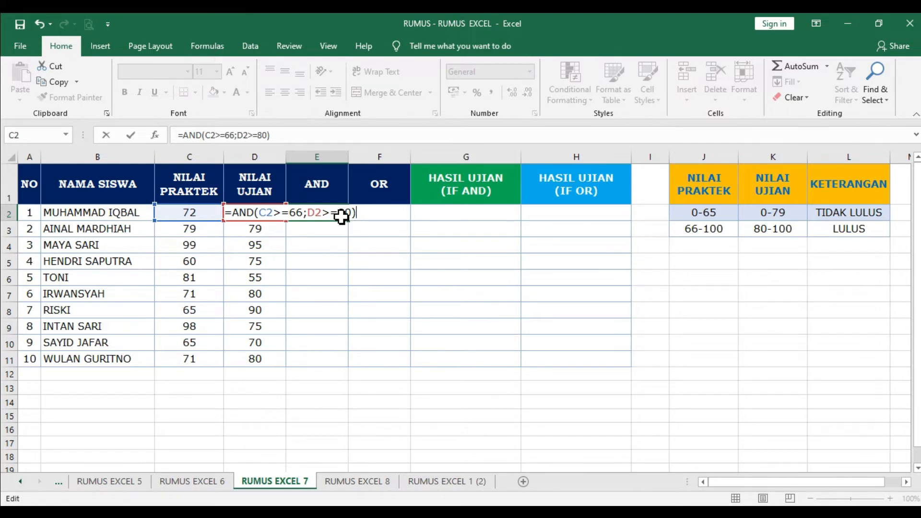
key(Return)
Check the first student's practical score in C2 and exam score in D2 against the LULUS ranges in J3:K3.
click(336, 215)
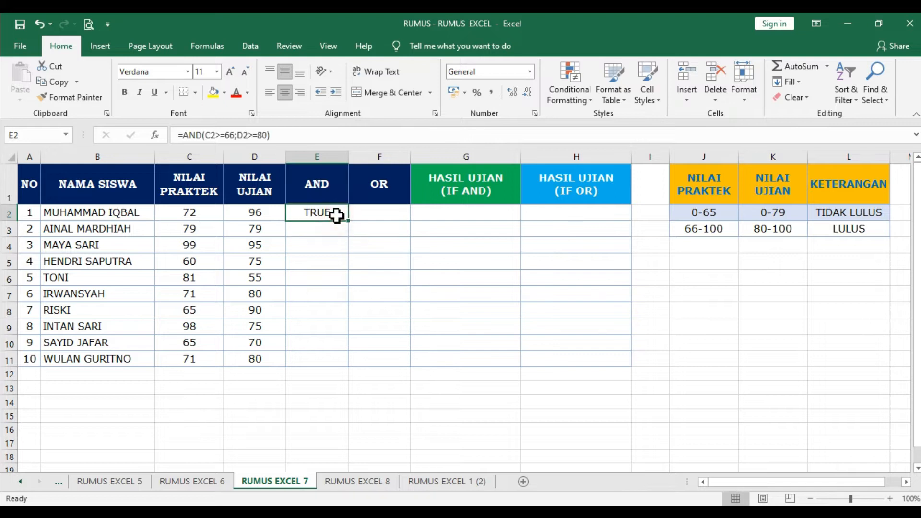
click(202, 214)
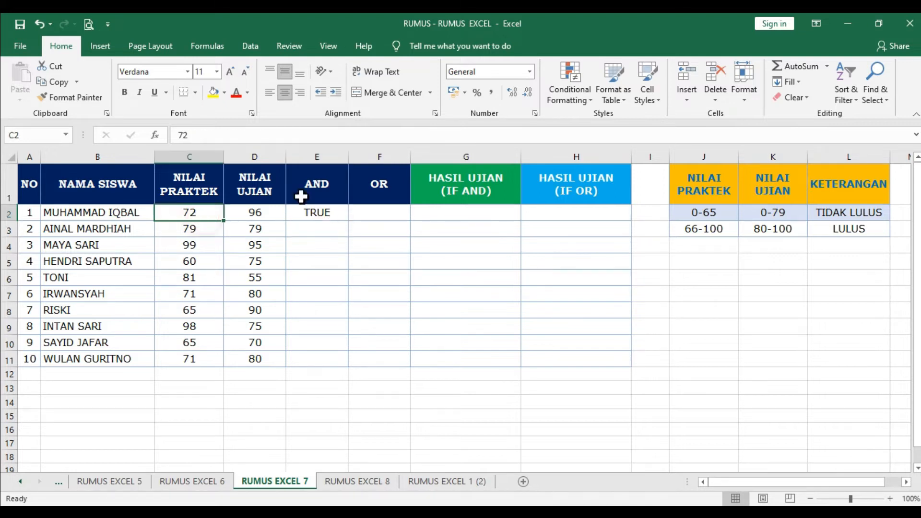
click(684, 231)
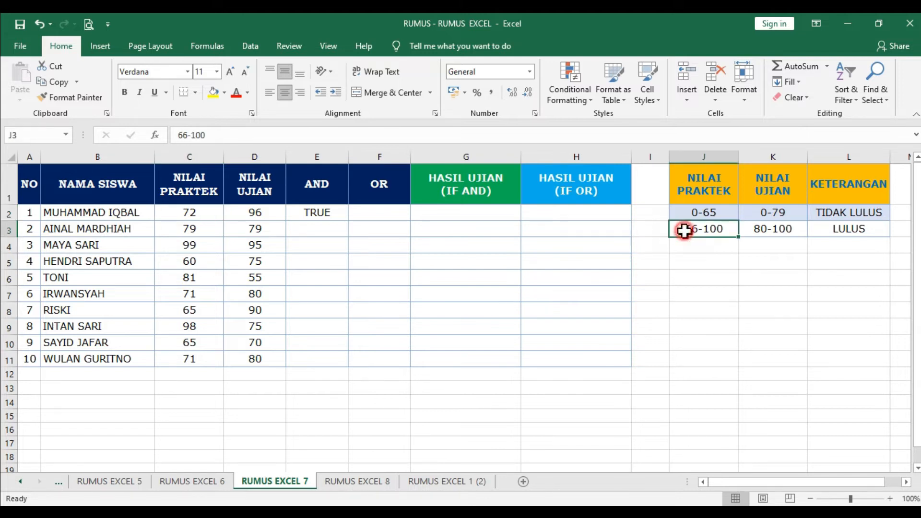
click(272, 215)
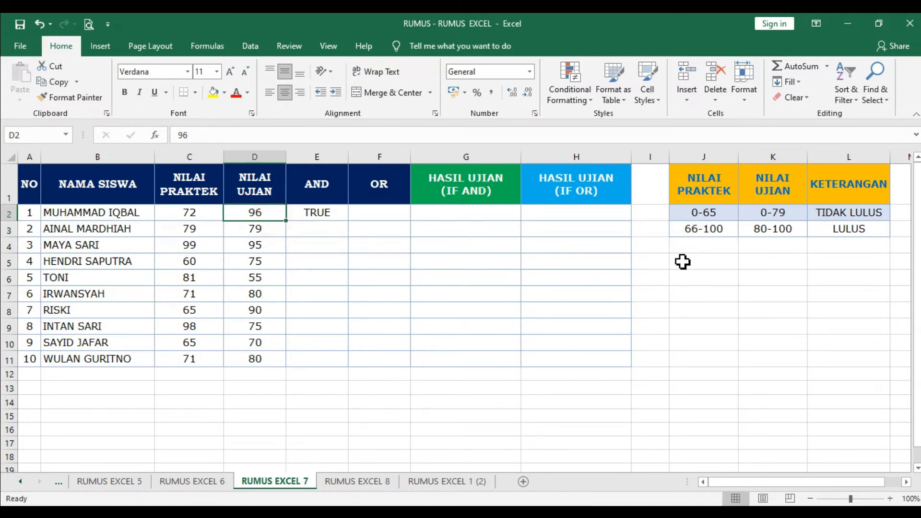
click(771, 234)
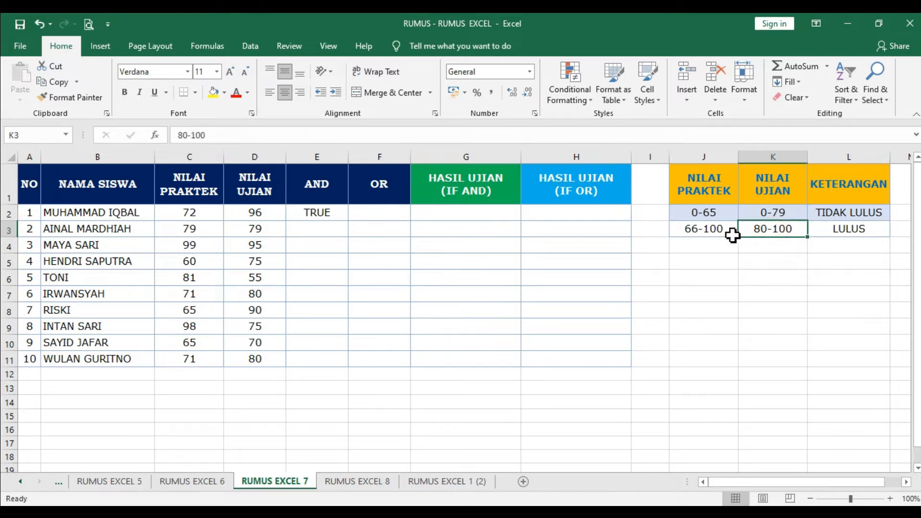
drag(715, 232, 766, 231)
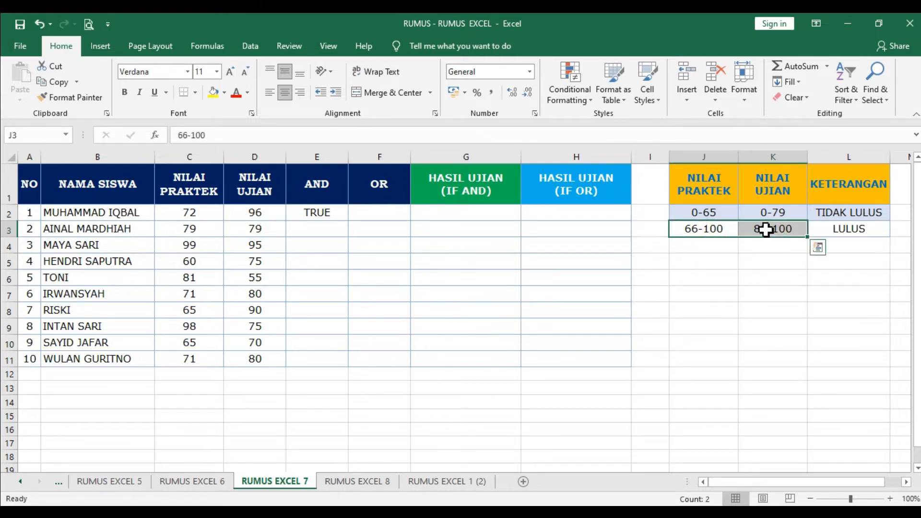
Copy the AND formula from E2 down through E11 and review the results for the other students.
click(326, 214)
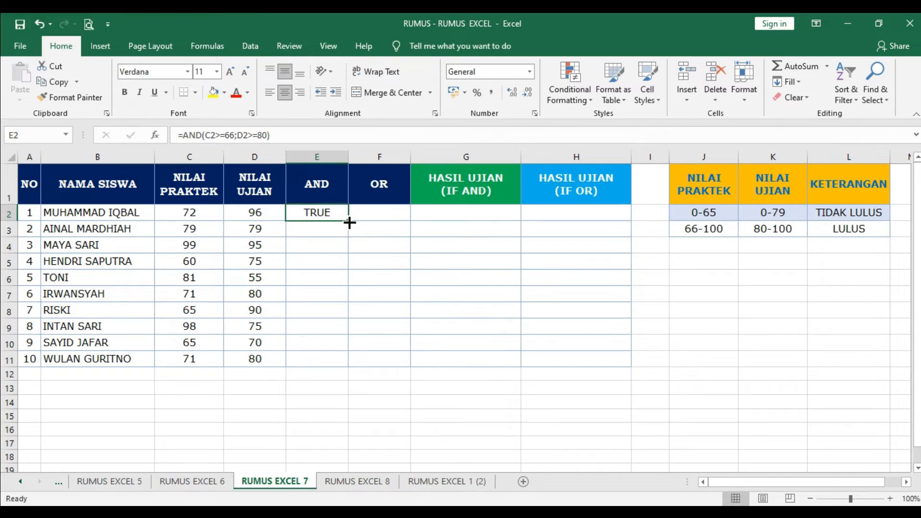
drag(350, 222, 326, 365)
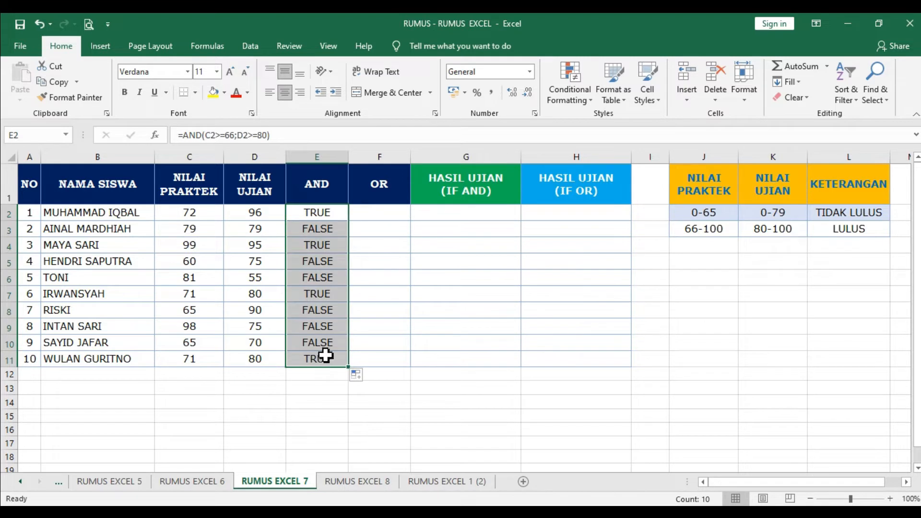
click(321, 211)
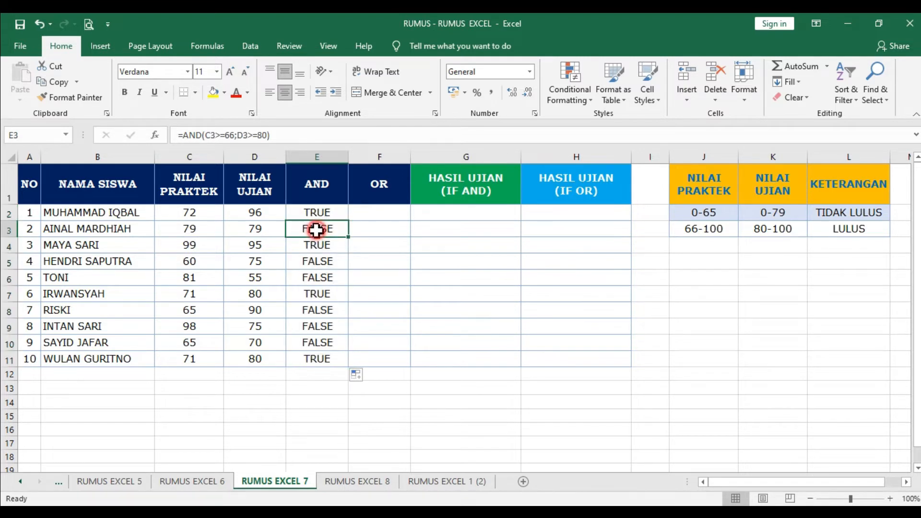
double_click(317, 230)
key(Return)
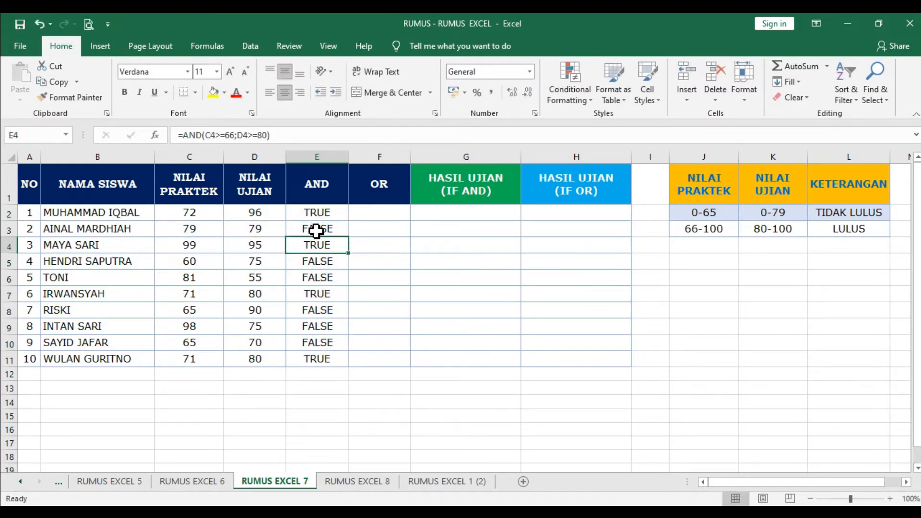
drag(312, 259, 313, 276)
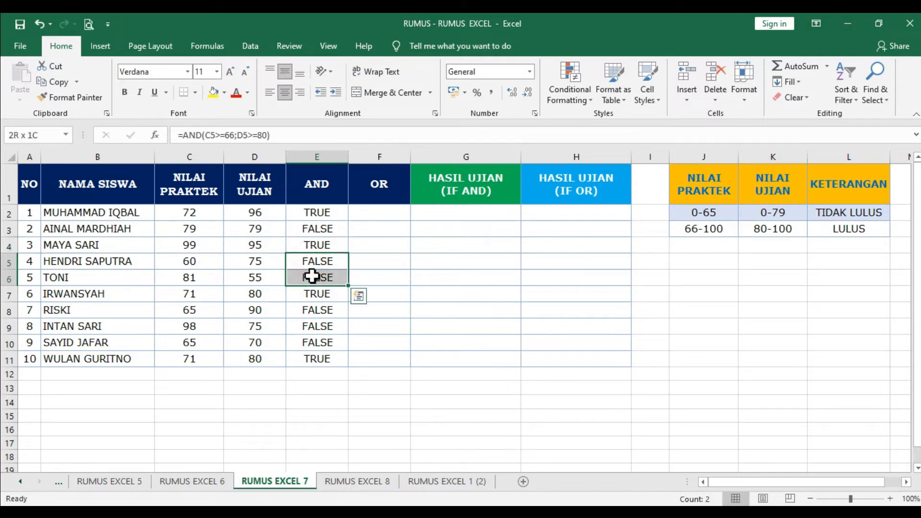
click(311, 297)
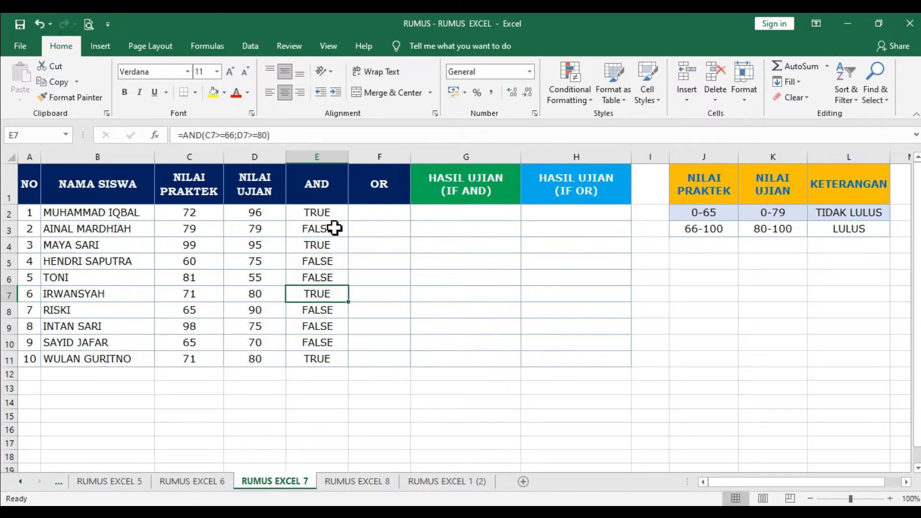
Add a Text That Contains conditional format to E2:F11 that marks FALSE with Light Red Fill with Dark Red Text.
drag(333, 215, 392, 353)
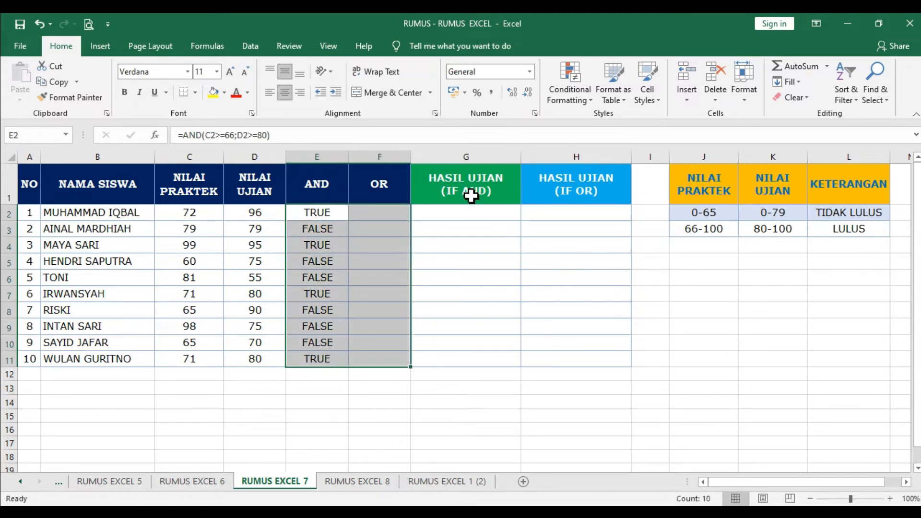
click(591, 104)
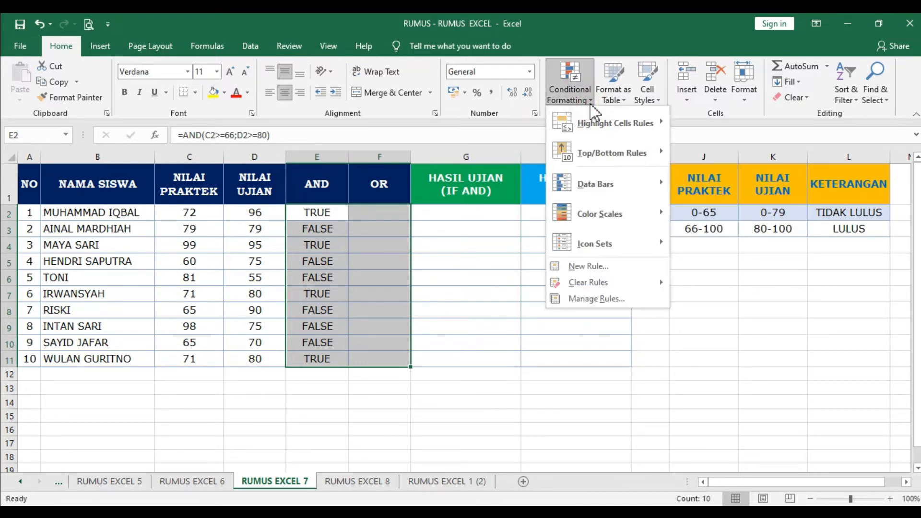
mouse_move(595, 125)
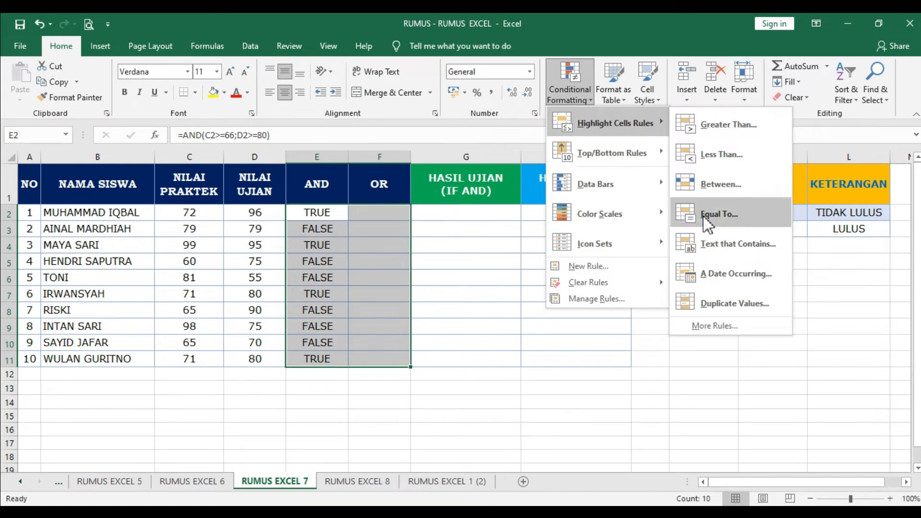
click(707, 245)
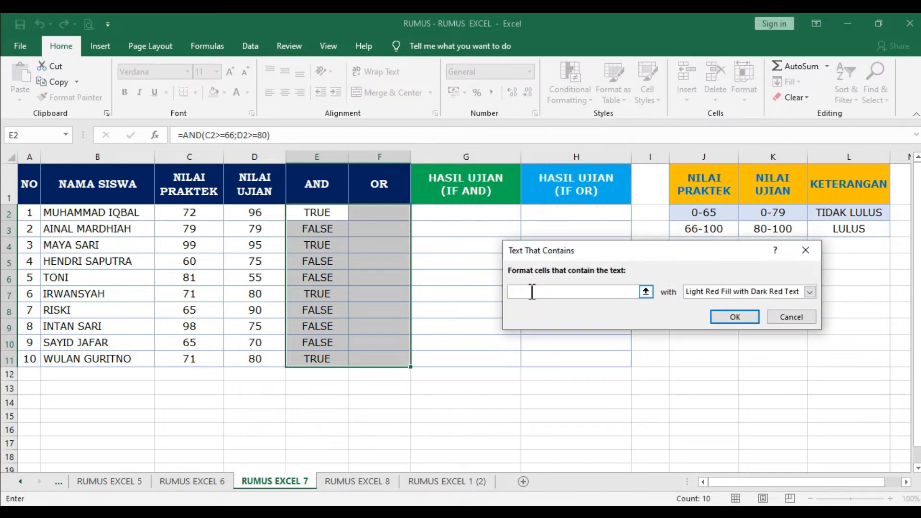
text(FALSE)
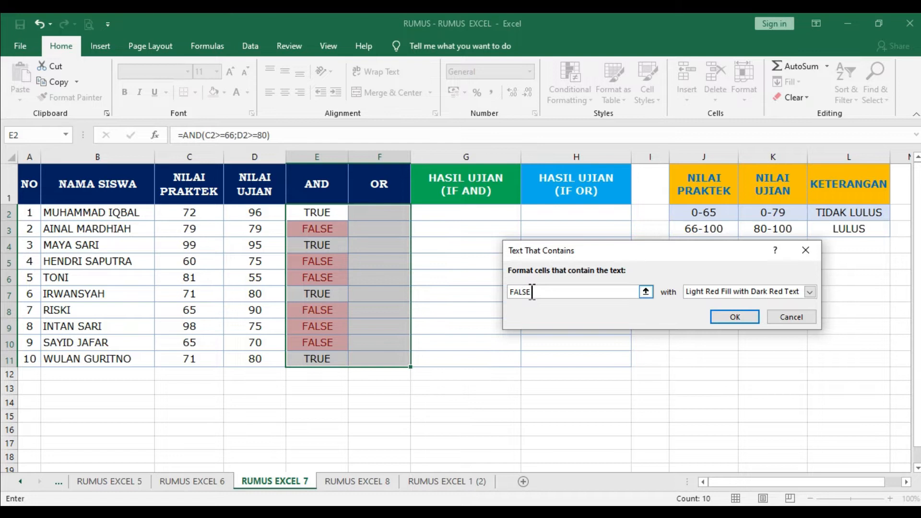
click(730, 317)
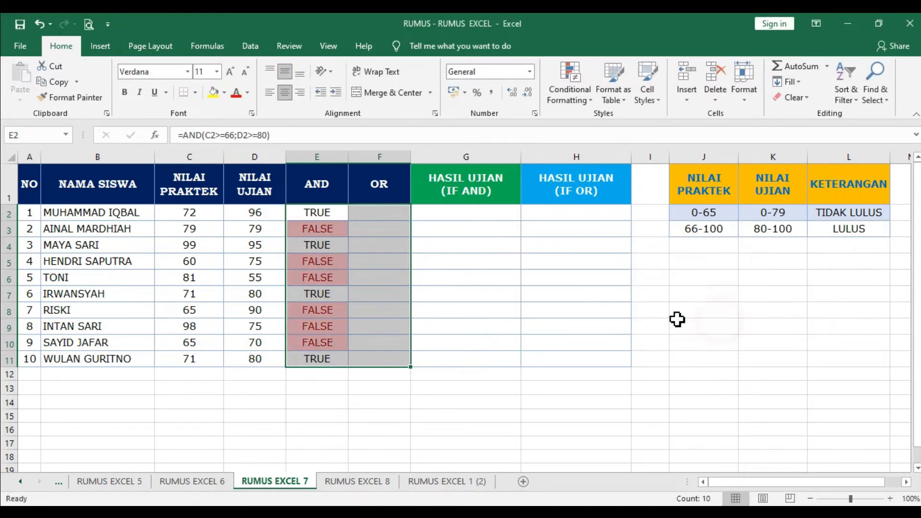
click(392, 313)
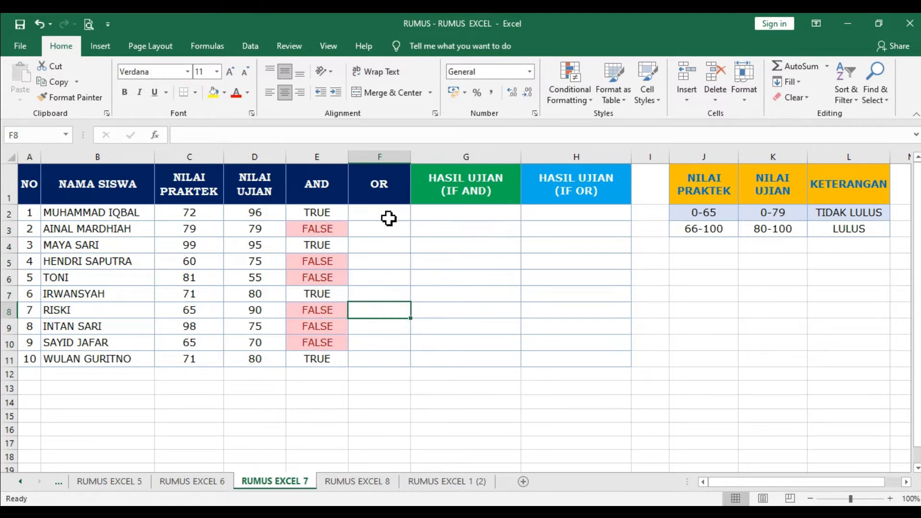
Review the AND results in column E and compare the first student's row C2:E2 with the LULUS ranges in J3:K3.
drag(312, 233, 304, 345)
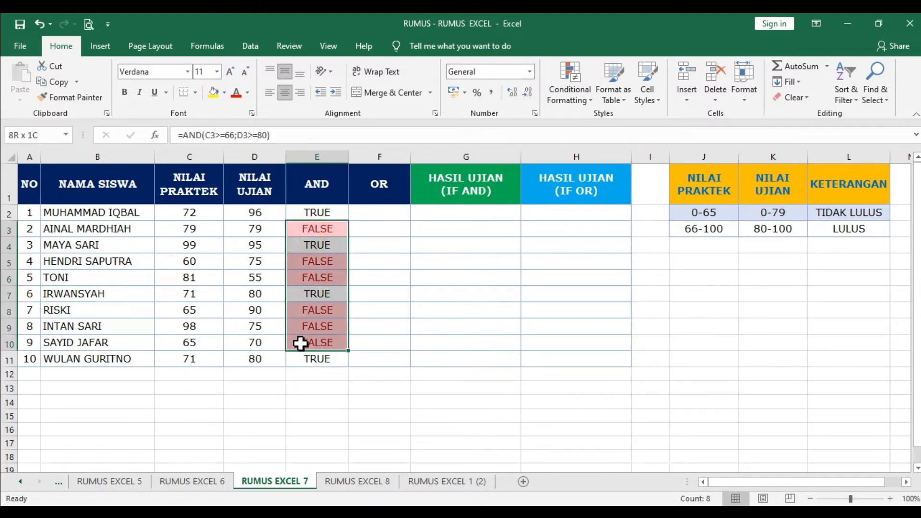
click(333, 233)
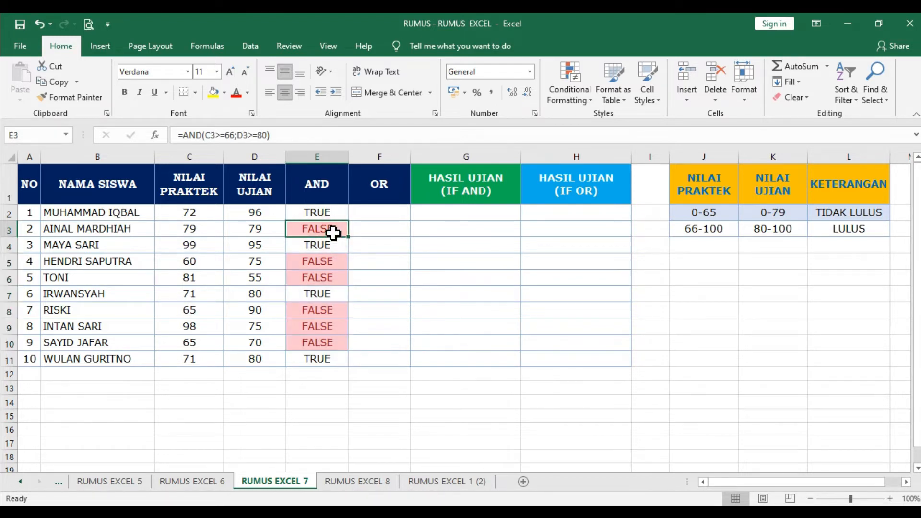
drag(333, 233, 199, 233)
click(307, 275)
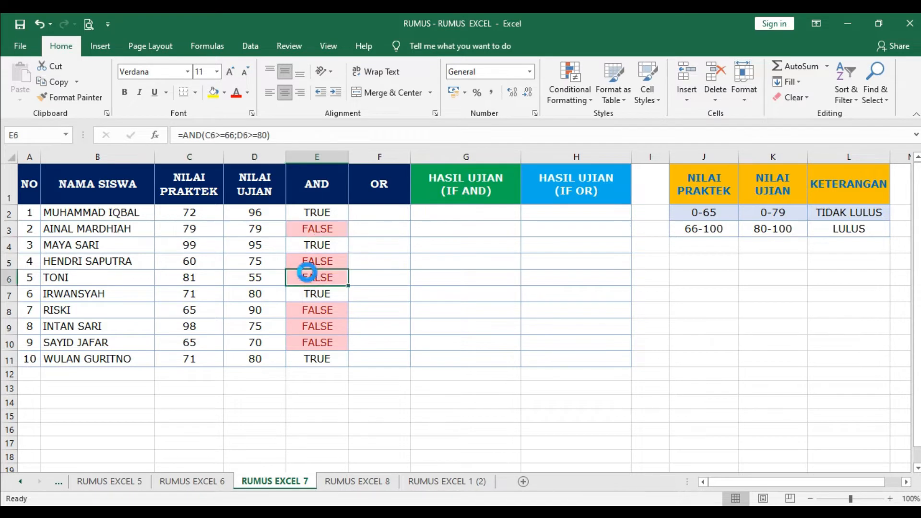
click(360, 228)
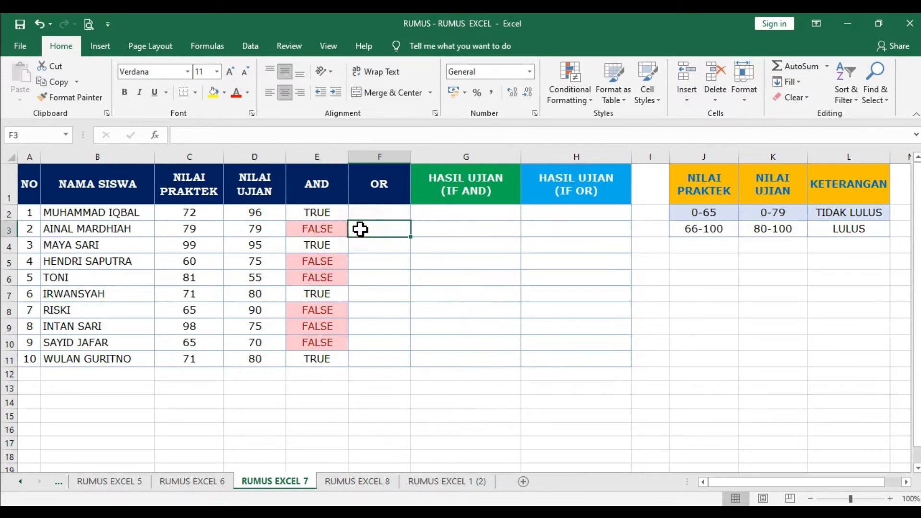
click(322, 215)
drag(321, 216, 219, 213)
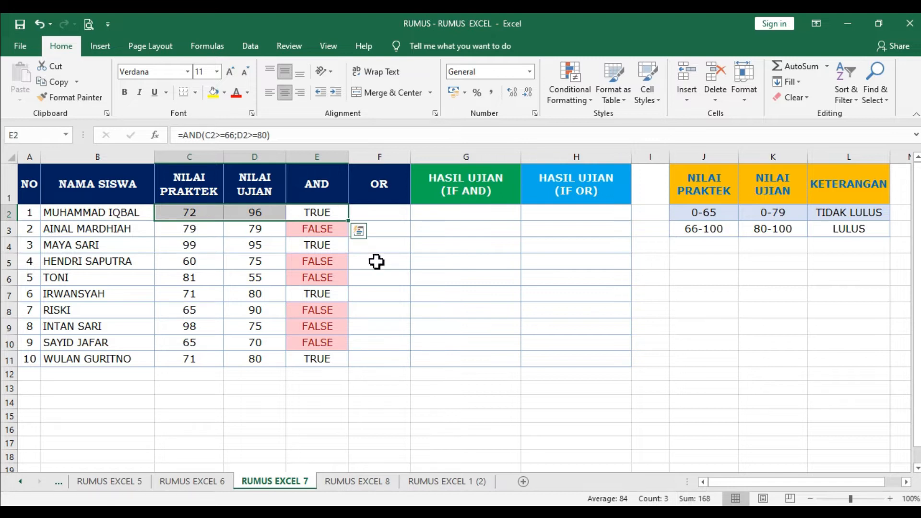
click(712, 235)
drag(712, 235, 754, 233)
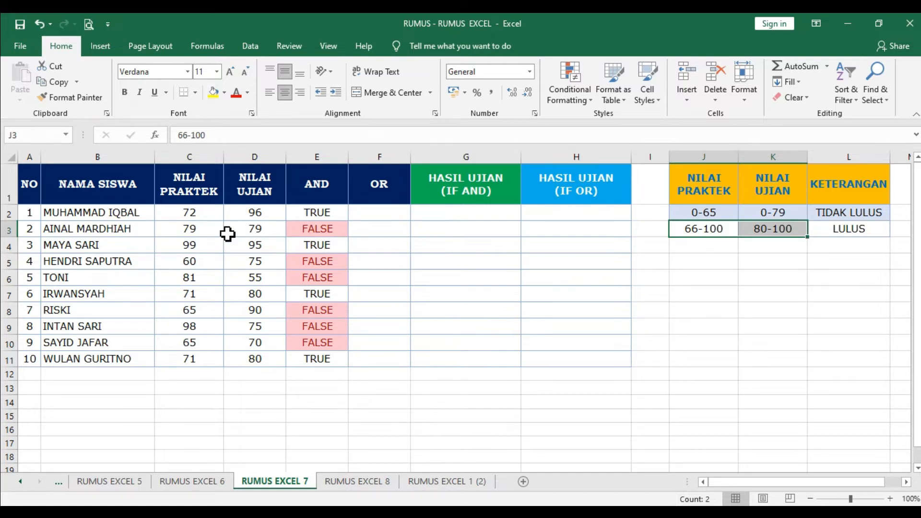
Compare the second student's scores in C3:D3 with the LULUS and TIDAK LULUS ranges to verify the AND result in E3.
drag(128, 228, 251, 228)
click(206, 232)
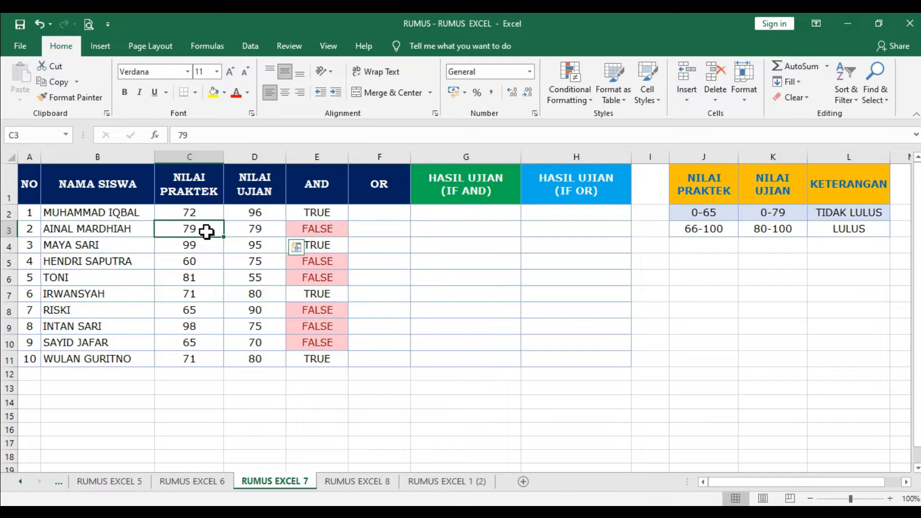
click(247, 228)
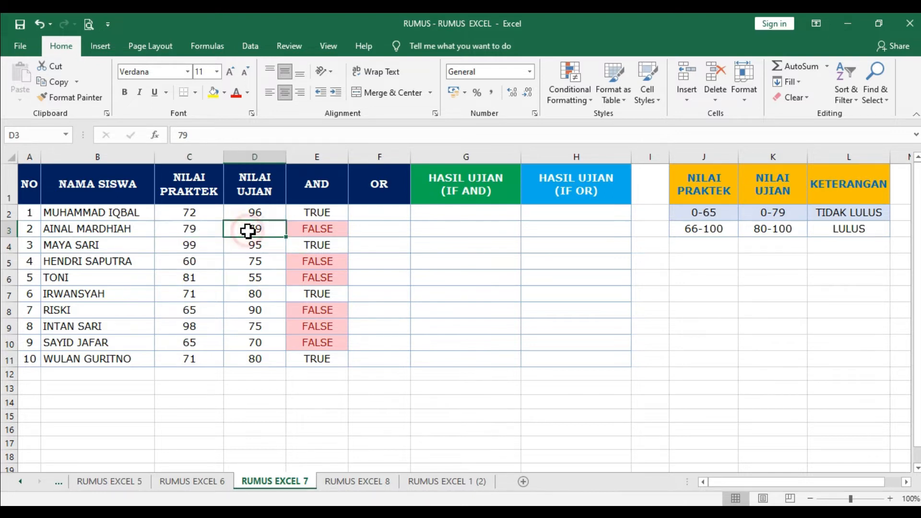
click(709, 231)
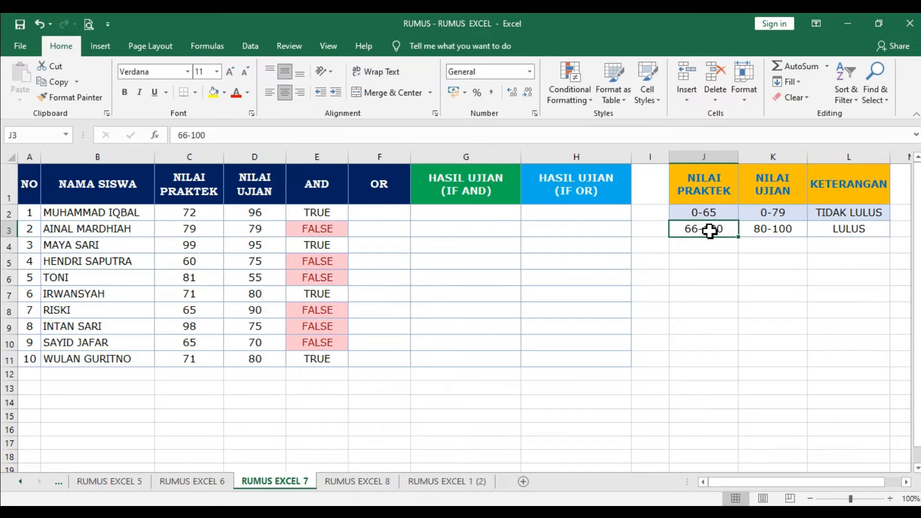
click(772, 234)
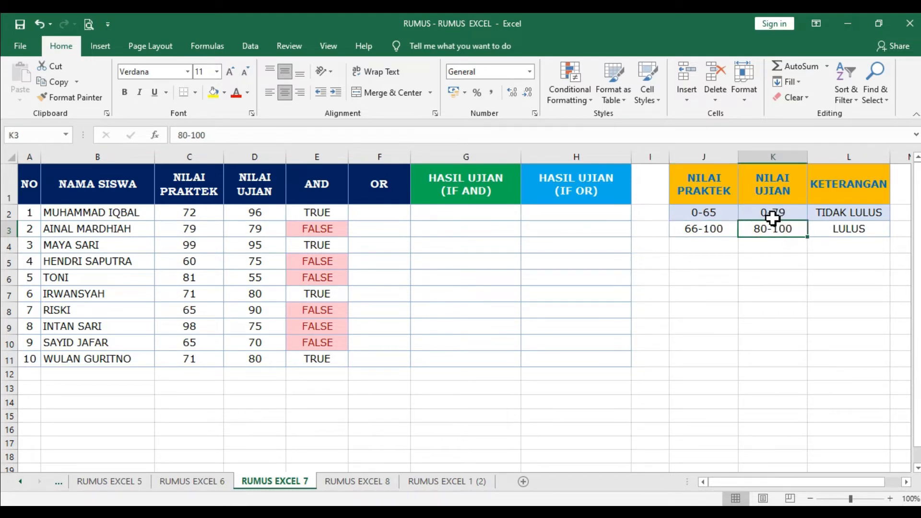
click(773, 212)
click(725, 234)
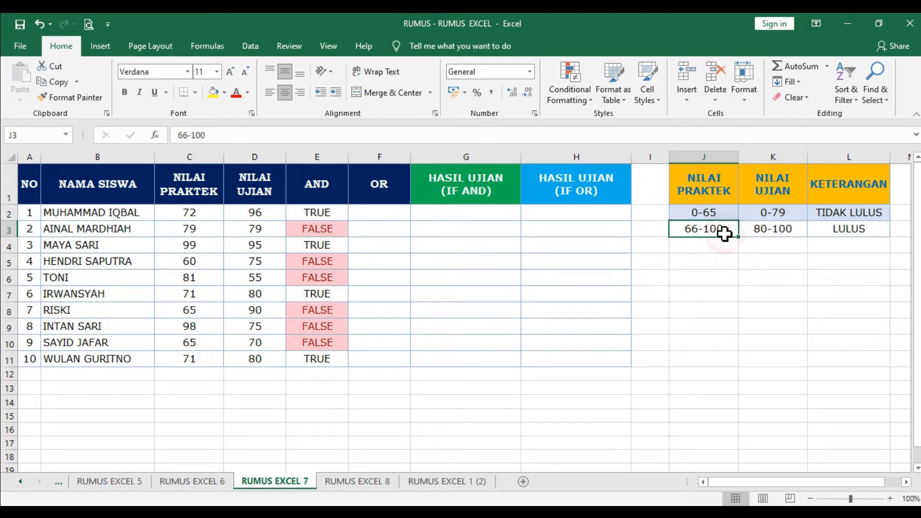
click(766, 215)
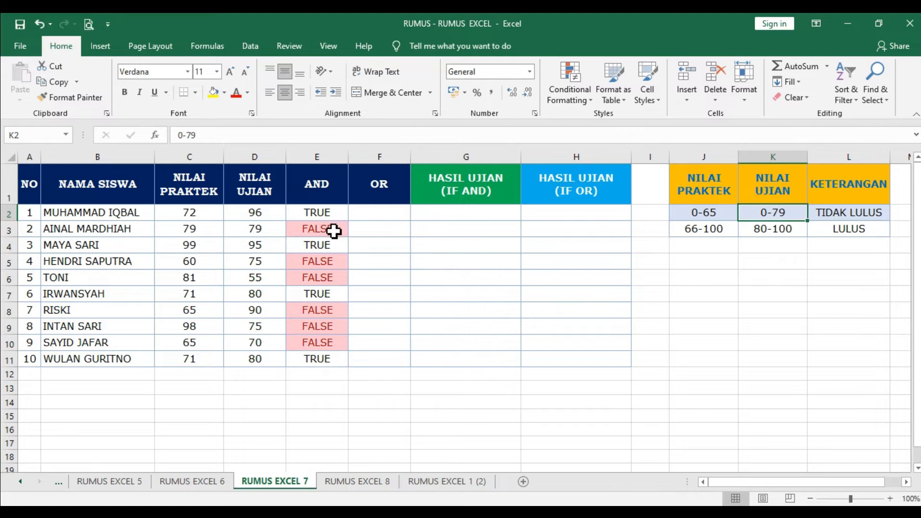
click(333, 231)
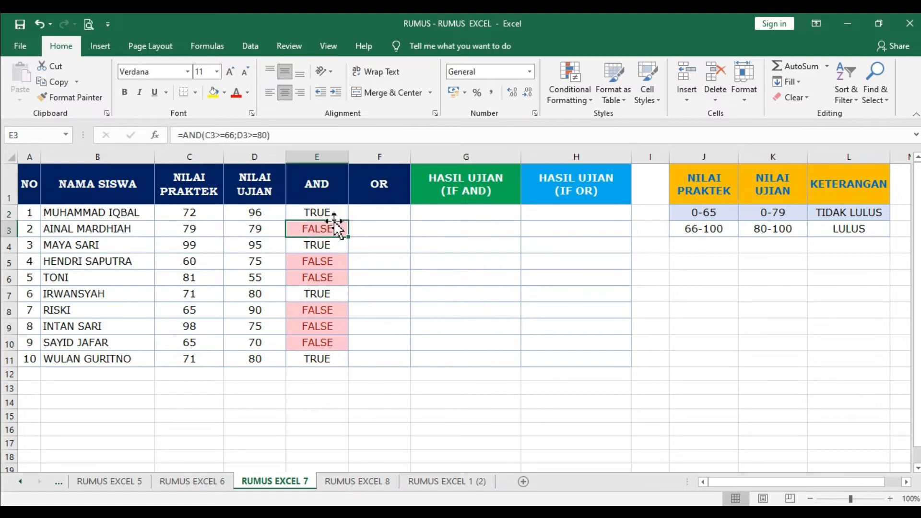
click(334, 186)
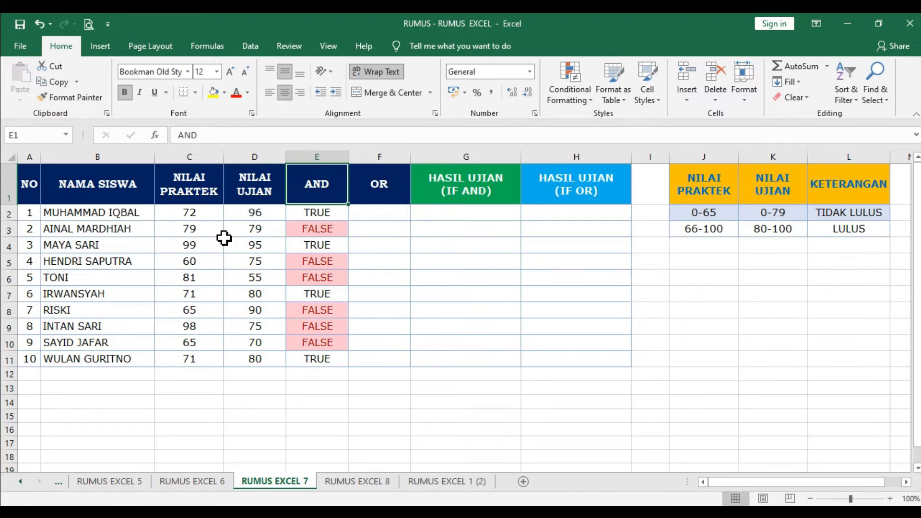
click(318, 216)
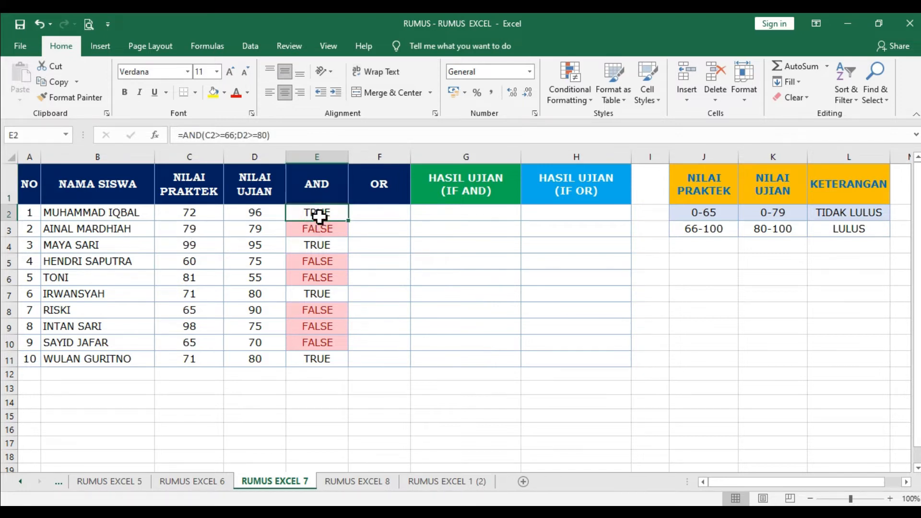
drag(218, 230, 236, 231)
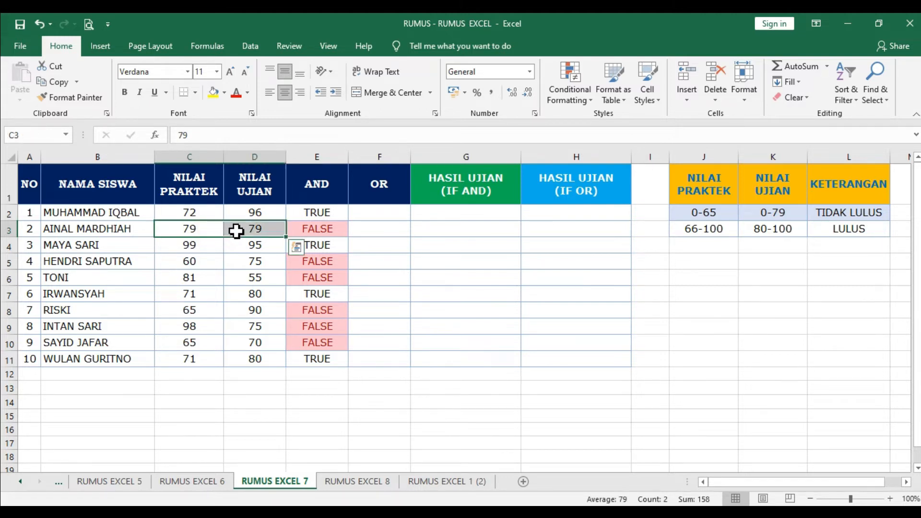
Check the AND result in E3, then compare the scores in C4:D4 and C5:D5 with the pass and fail ranges in J2:K3.
click(302, 230)
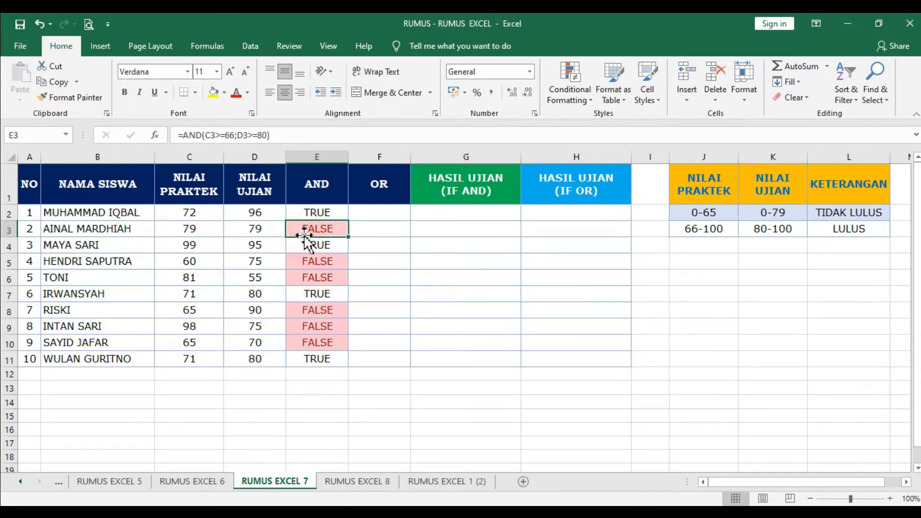
drag(206, 247, 243, 250)
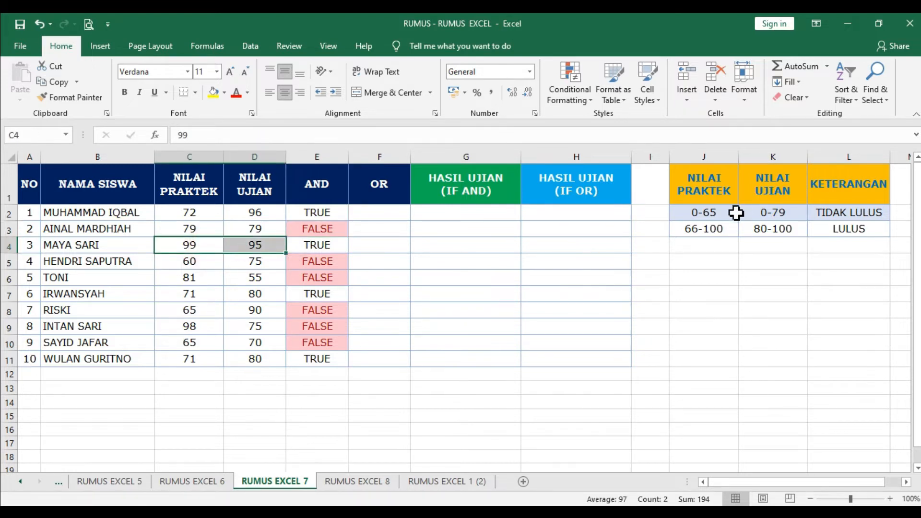
click(206, 264)
drag(206, 263, 234, 266)
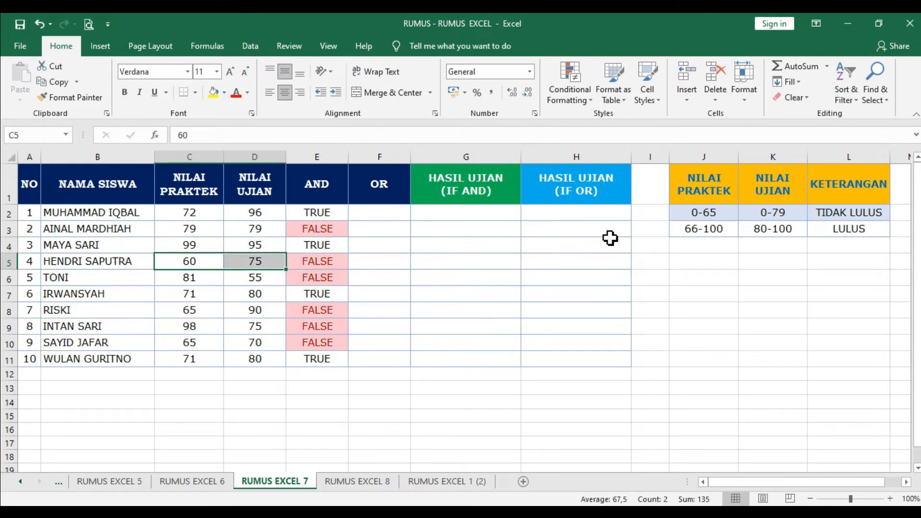
click(718, 217)
click(760, 219)
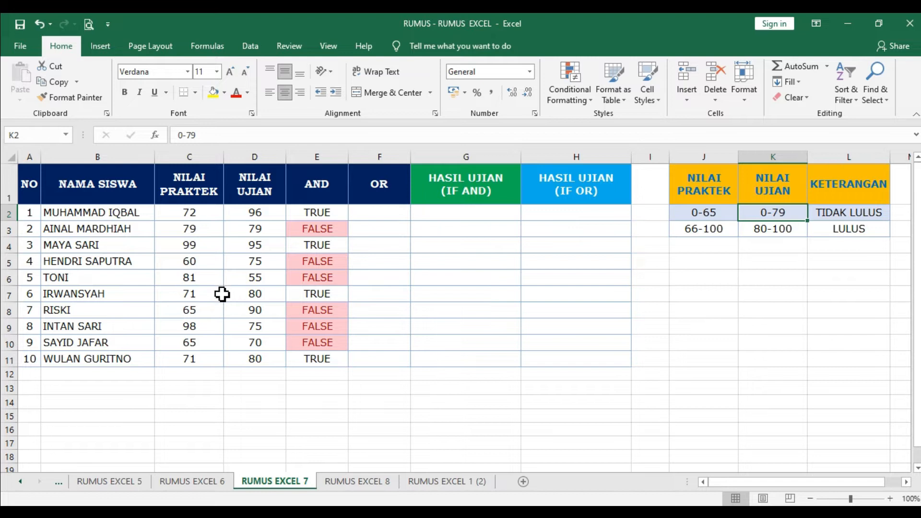
Compare the fifth student's scores in C6:D6 with the ranges in J3 and K2 to verify the AND result in E6.
click(209, 278)
drag(209, 279, 243, 277)
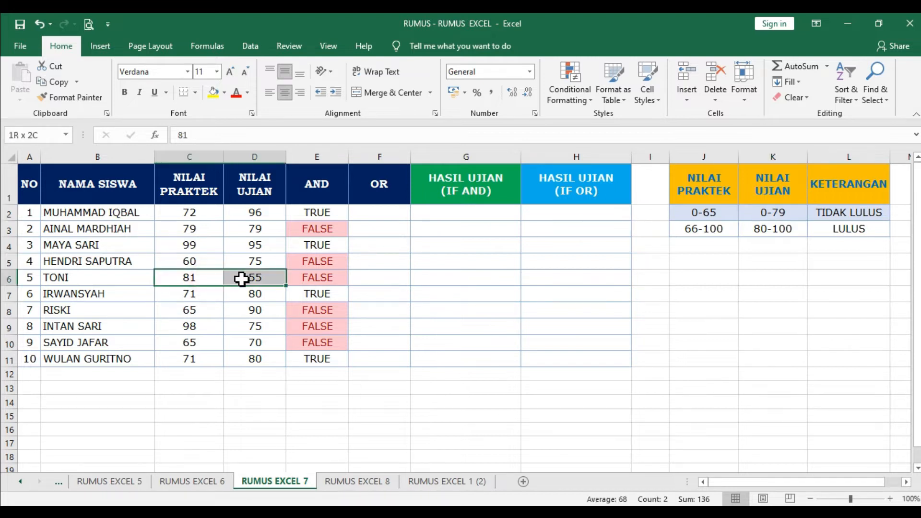
click(707, 232)
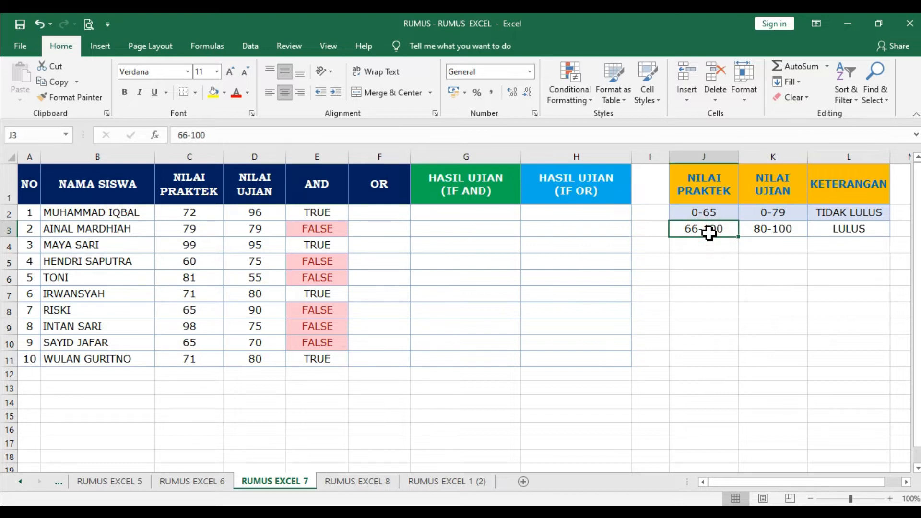
click(258, 281)
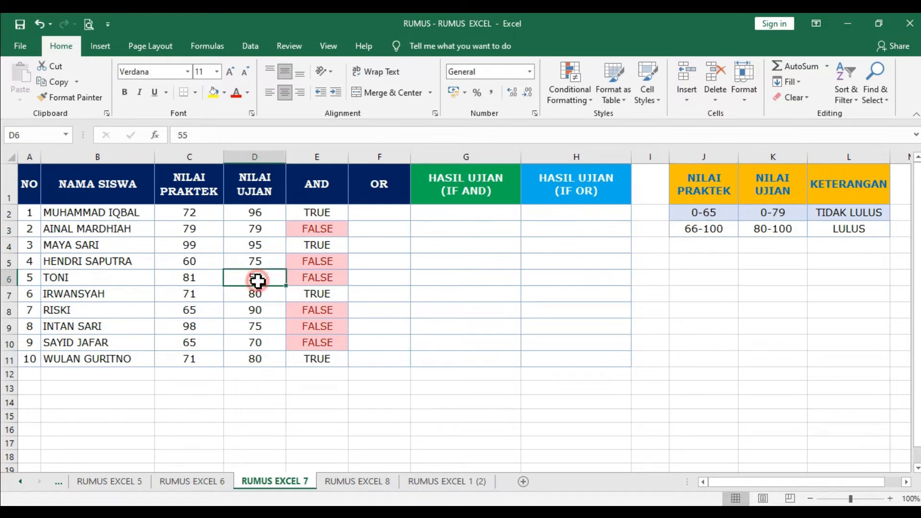
click(767, 216)
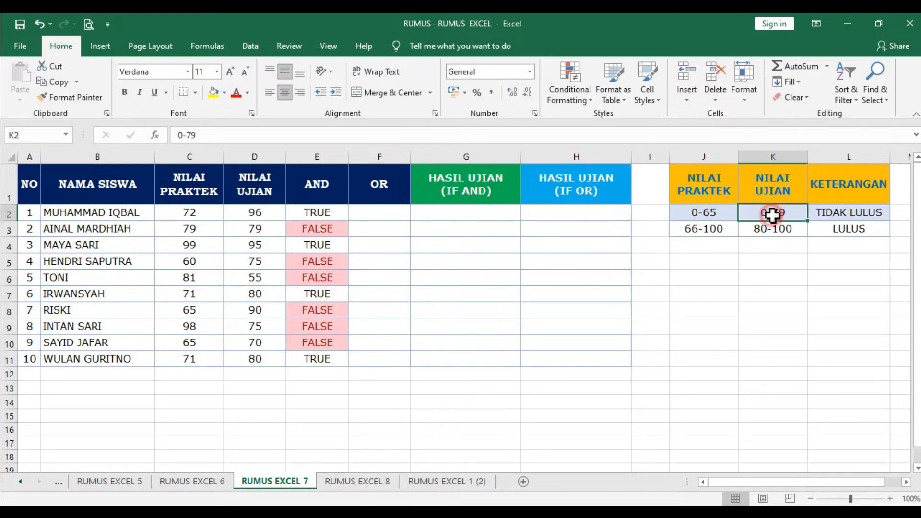
click(723, 228)
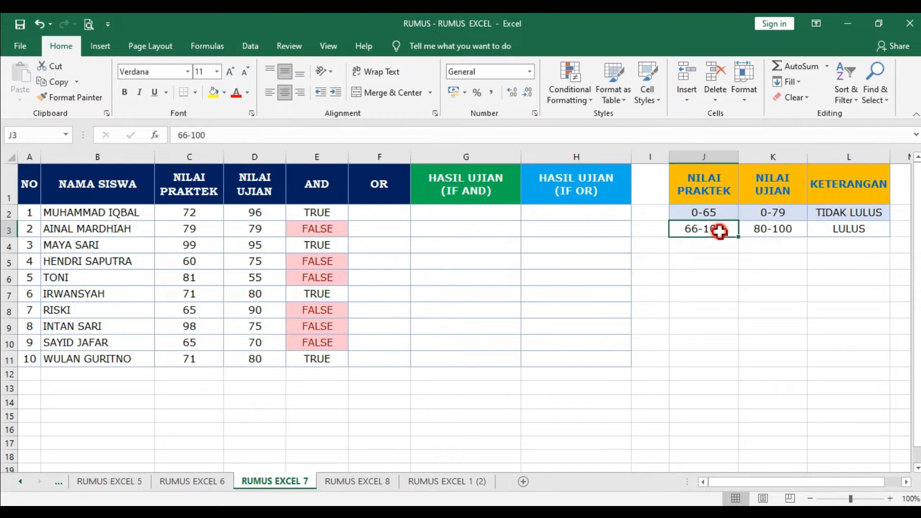
click(763, 216)
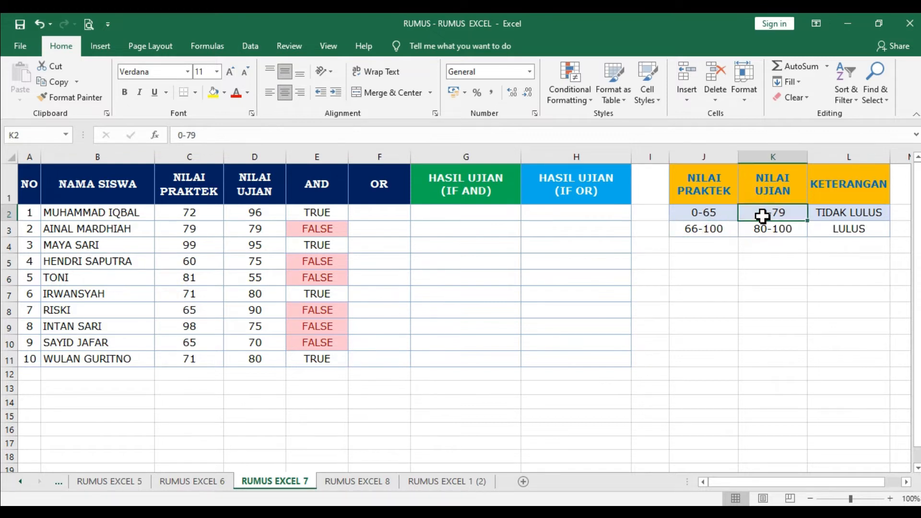
click(724, 228)
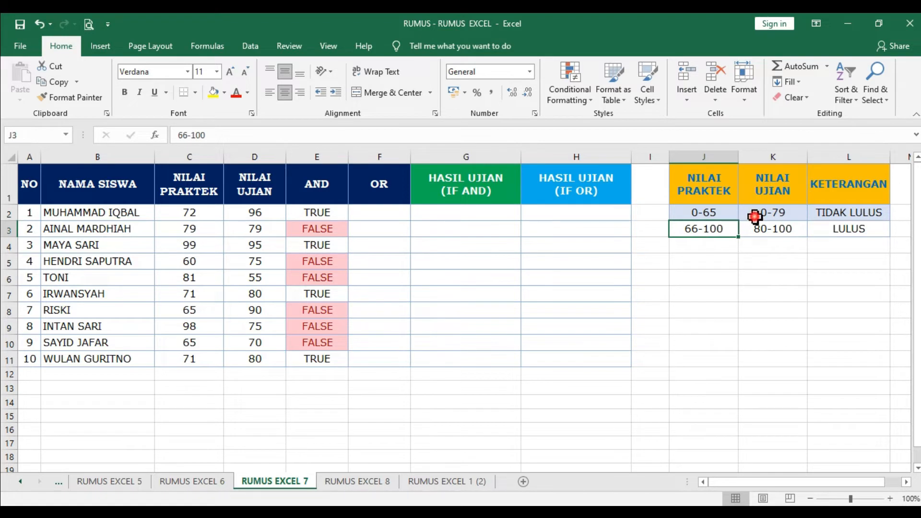
click(753, 217)
click(330, 281)
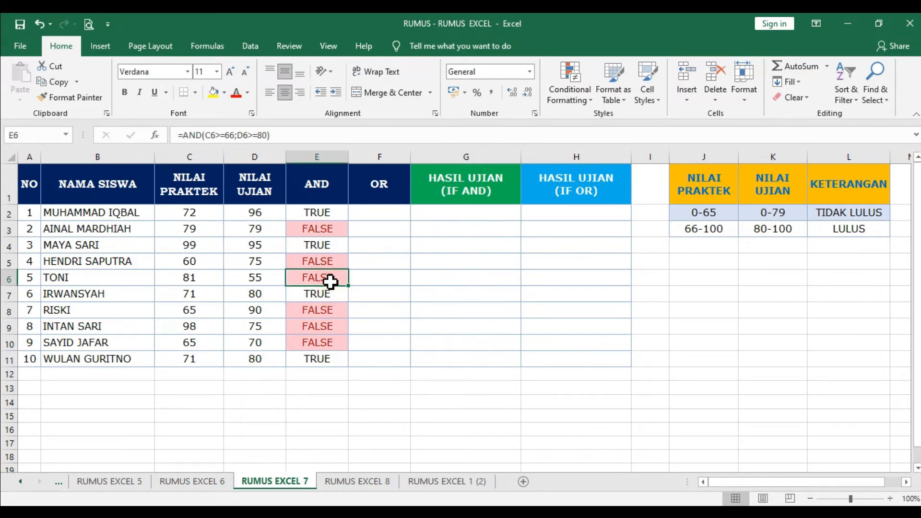
Examine the OR column alongside the first two students' scores in C2:D3 to see how the OR condition applies.
click(379, 189)
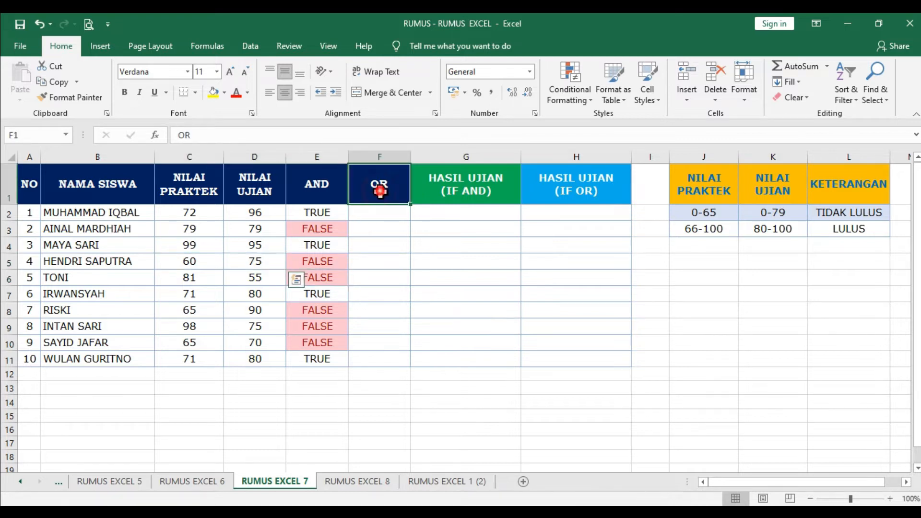
click(373, 215)
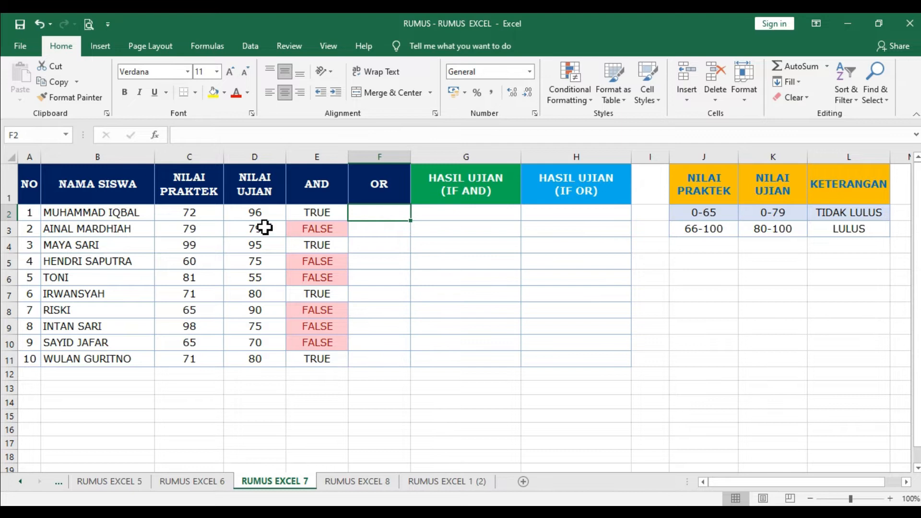
click(368, 199)
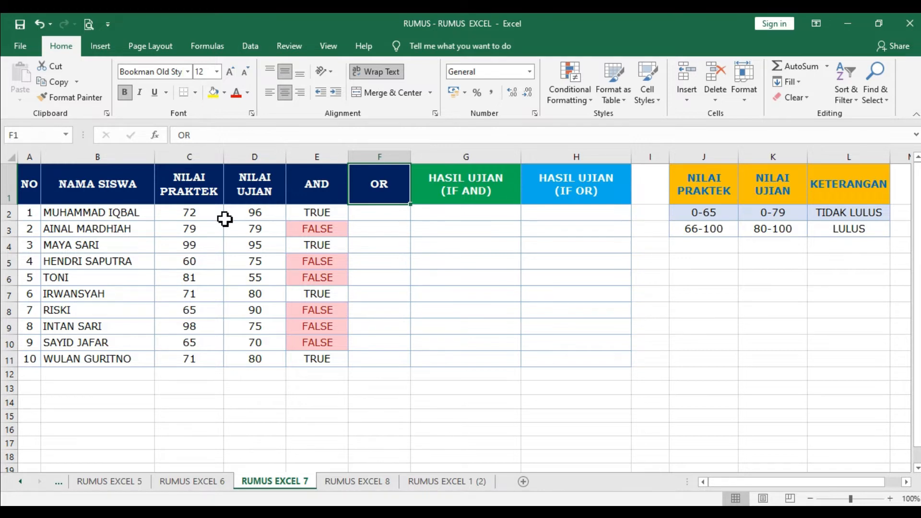
drag(214, 213, 235, 213)
click(354, 213)
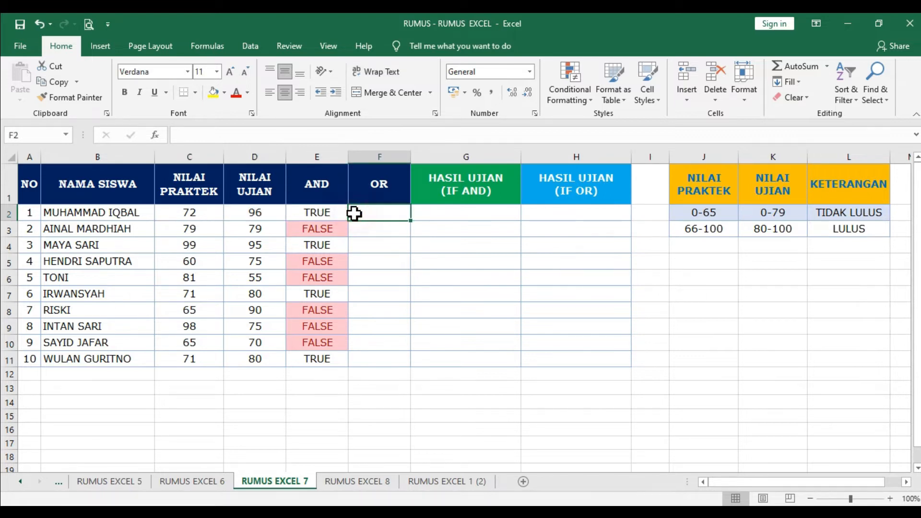
click(211, 232)
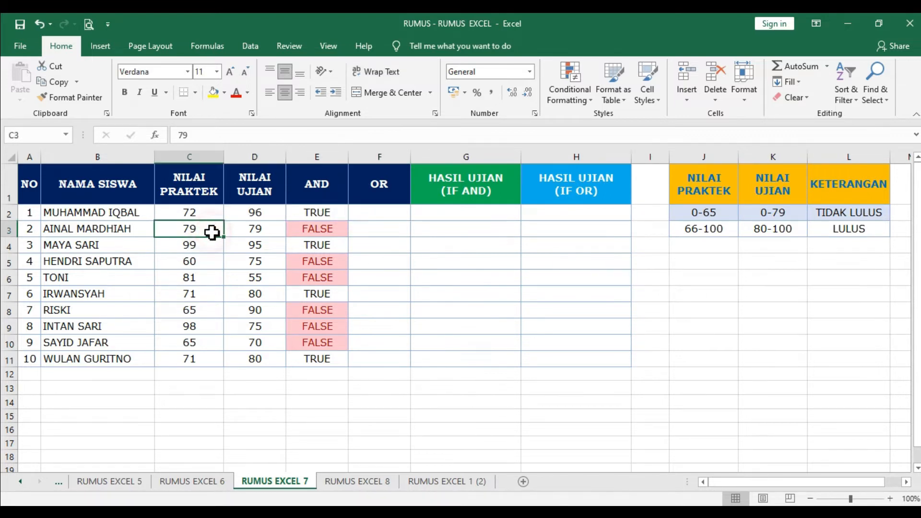
click(241, 233)
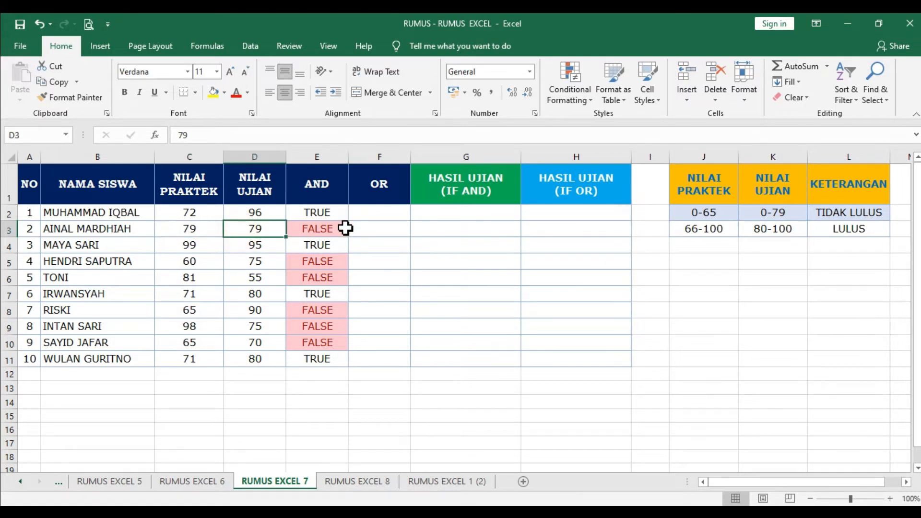
click(371, 232)
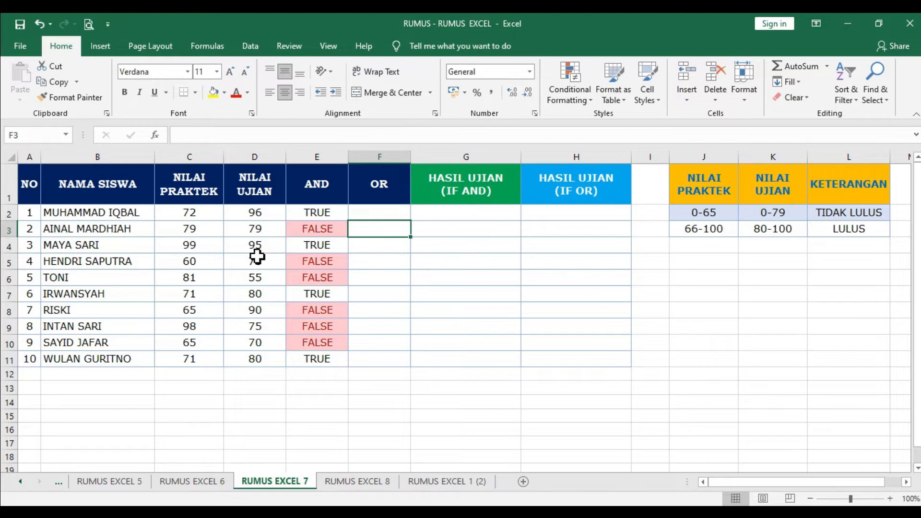
Enter the formula =OR(C2>=66;D2>=80) in F2 to test the first student's practical and exam scores.
click(379, 216)
text(=O)
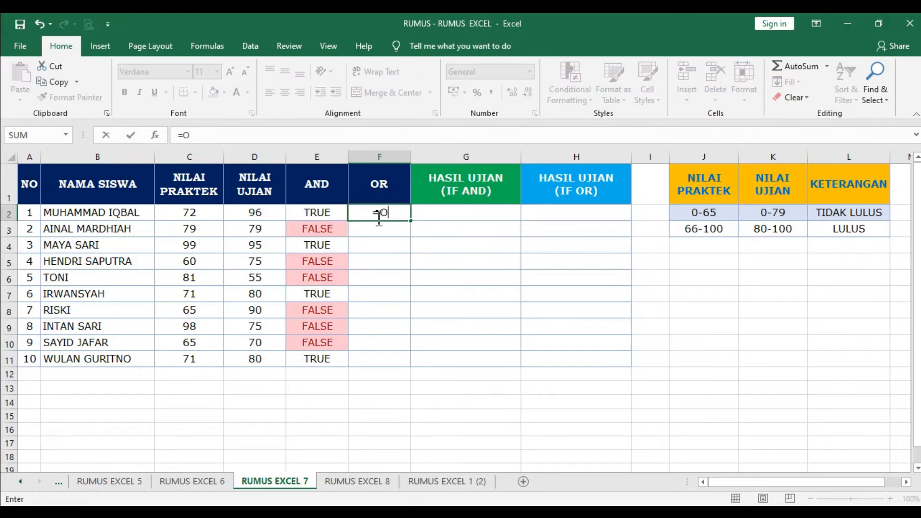
text(R()
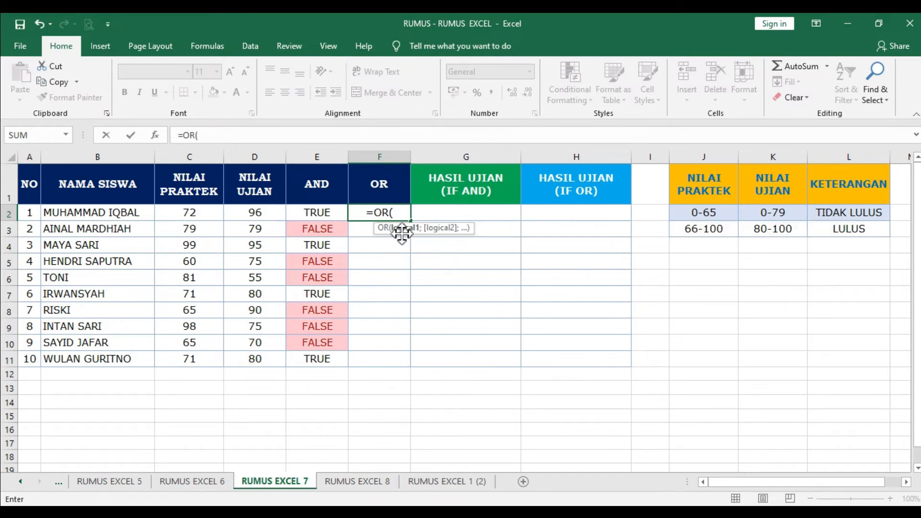
click(213, 217)
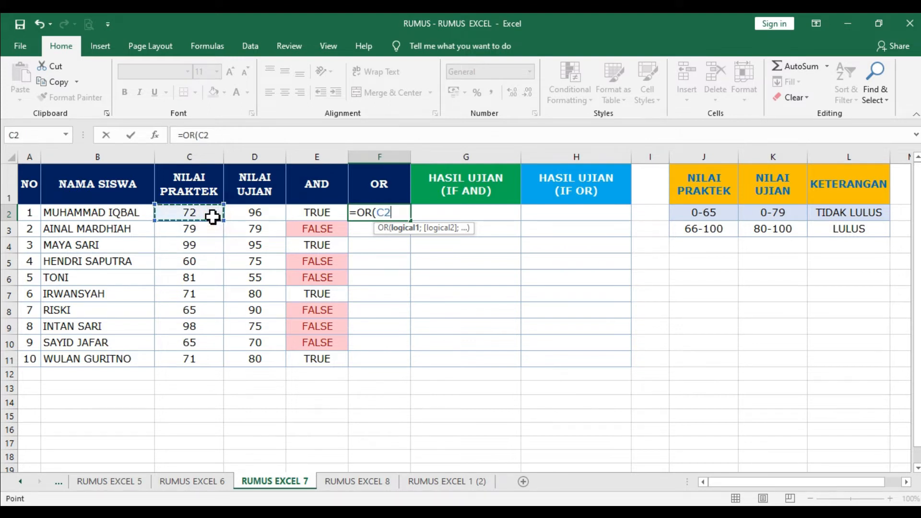
text(>)
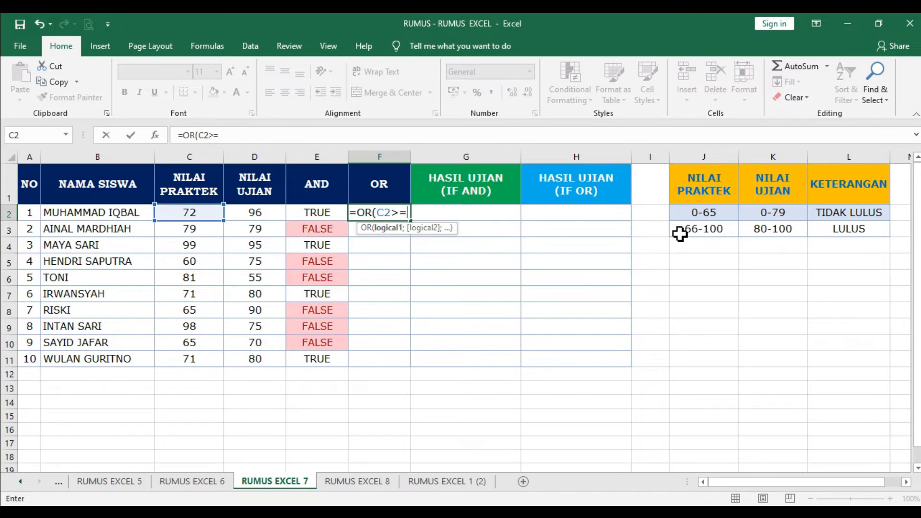
text(=66)
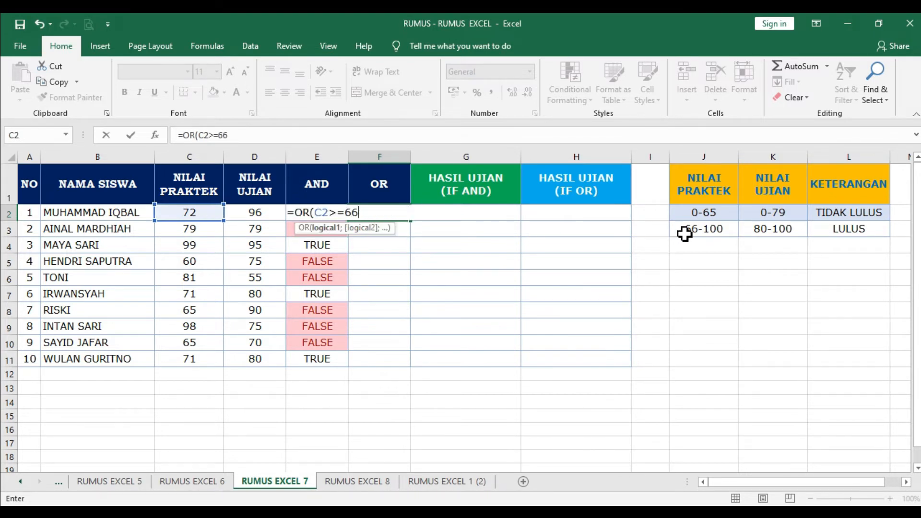
text(;)
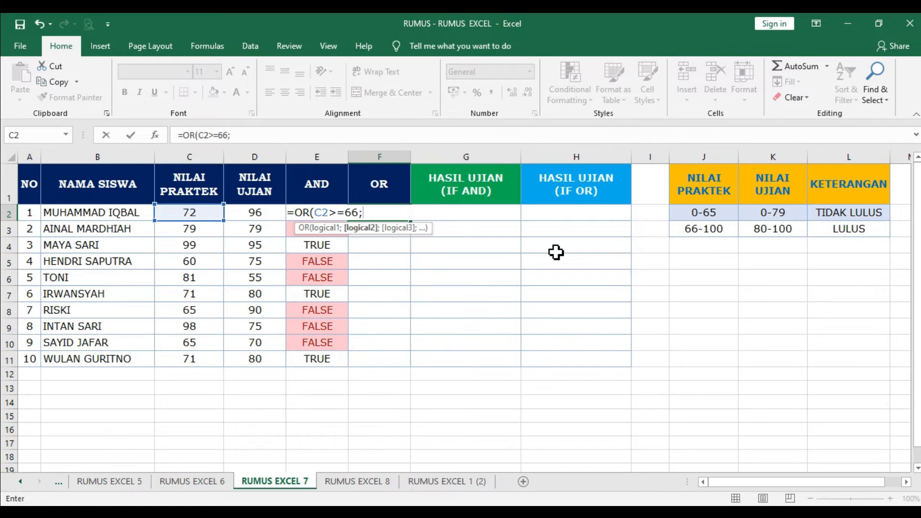
click(257, 213)
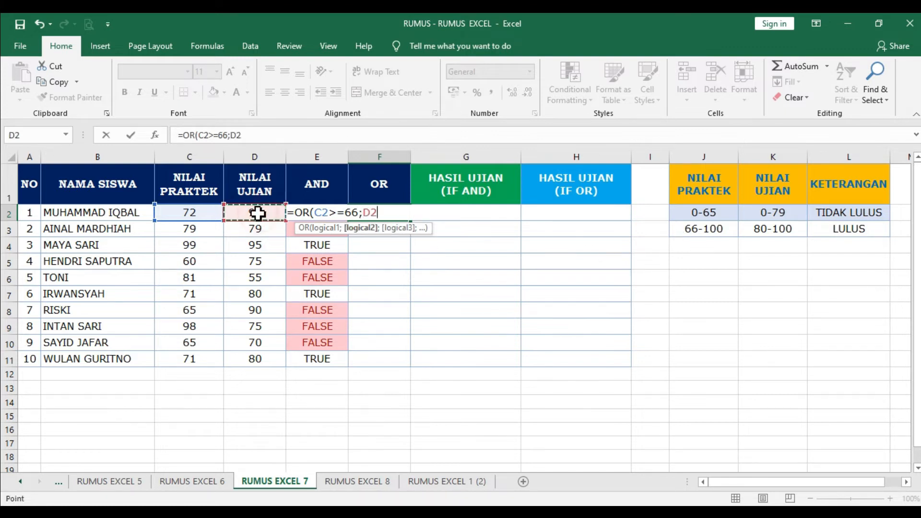
text(>=8)
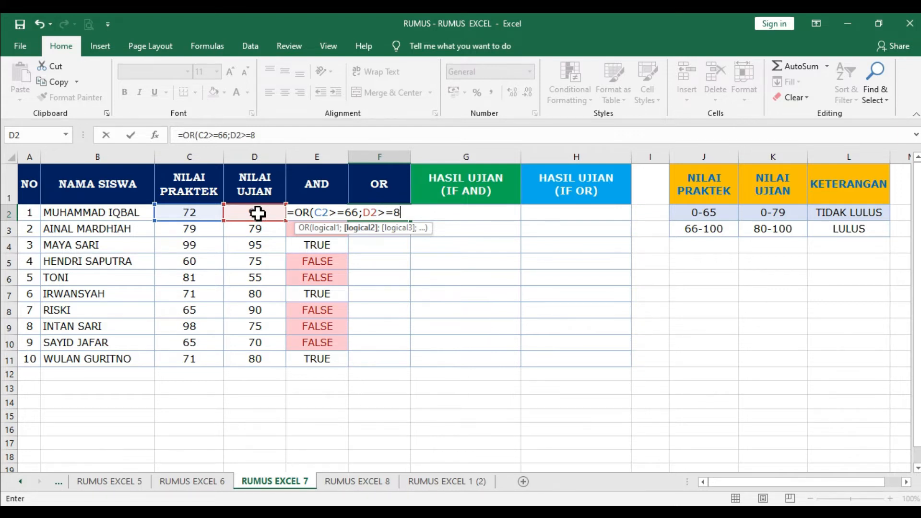
text(0))
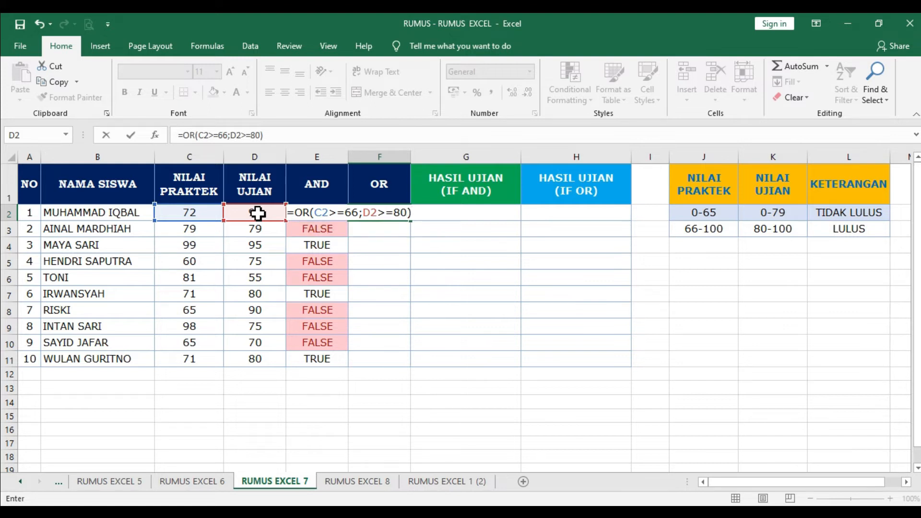
key(Return)
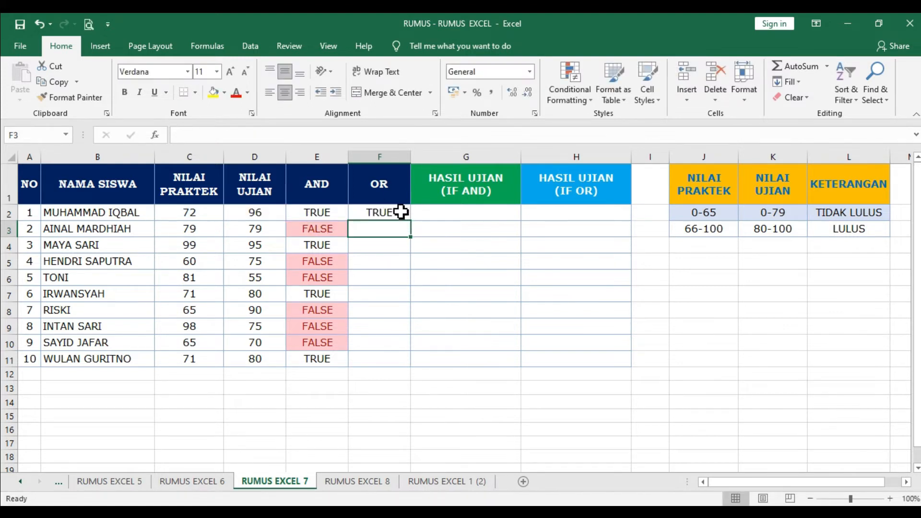
Copy the OR formula from F2 down through F11 and check the copied formula in F7.
click(399, 213)
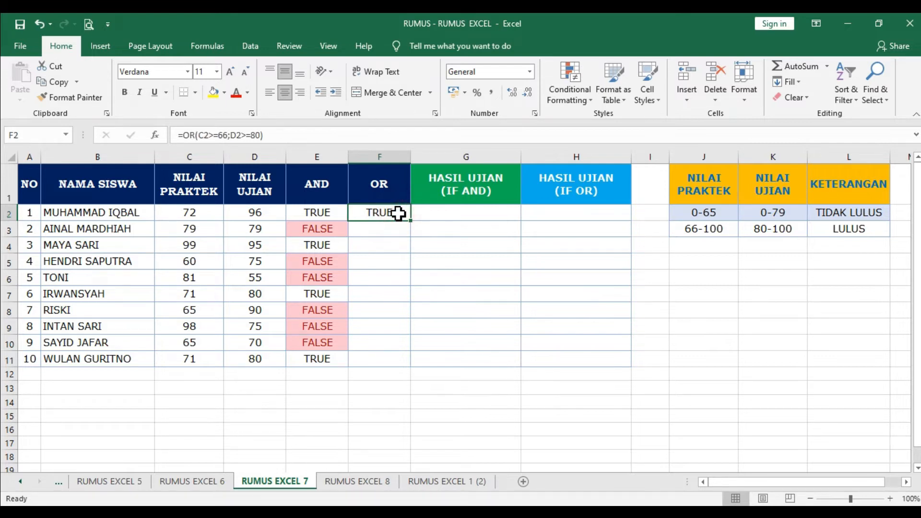
drag(411, 224, 391, 364)
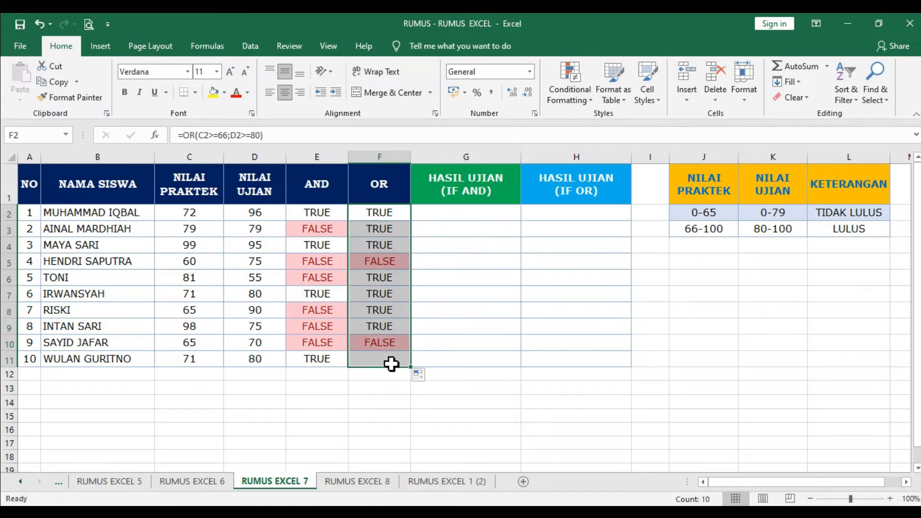
click(389, 292)
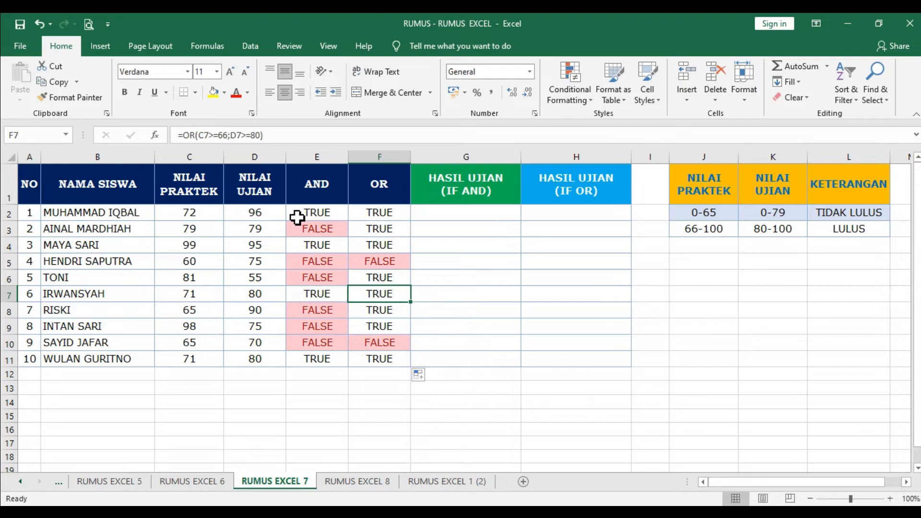
Compare the first student's scores in C2:D2 with the LULUS ranges in J3:K3 to verify the OR result in F2.
drag(363, 213, 207, 219)
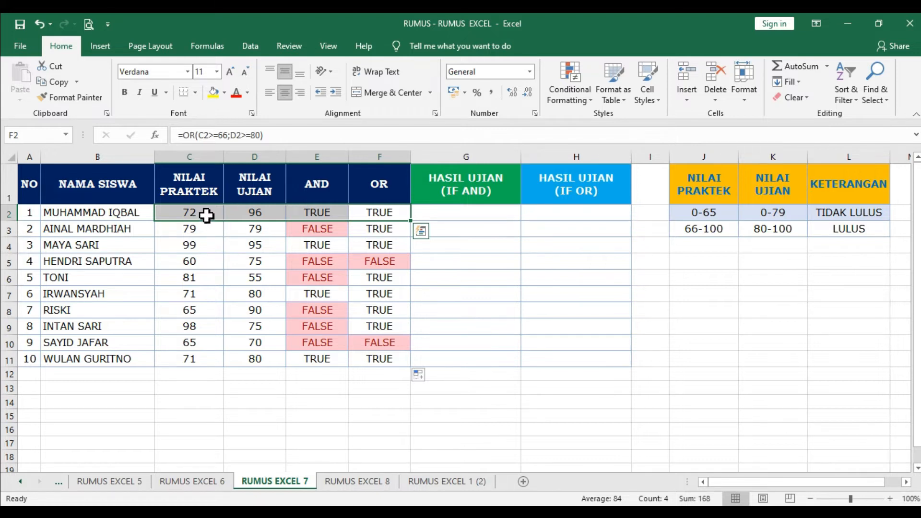
click(206, 216)
click(238, 214)
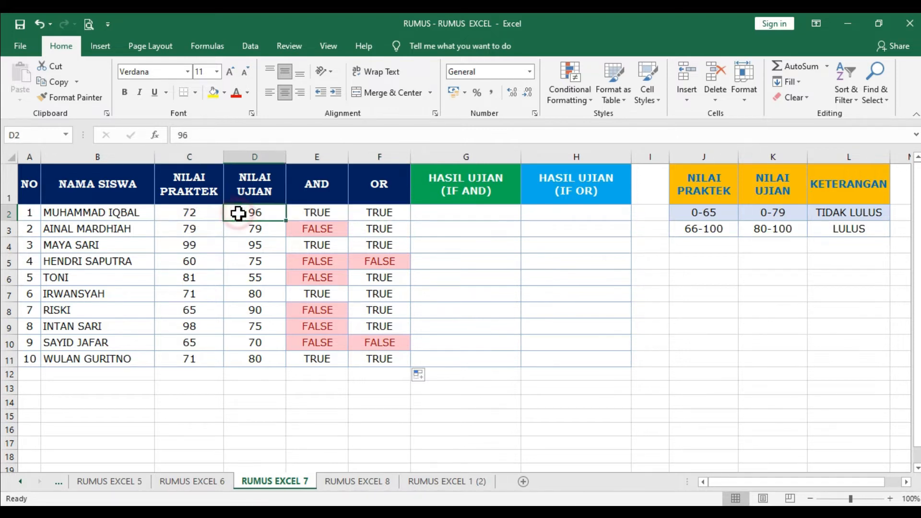
drag(723, 230, 769, 229)
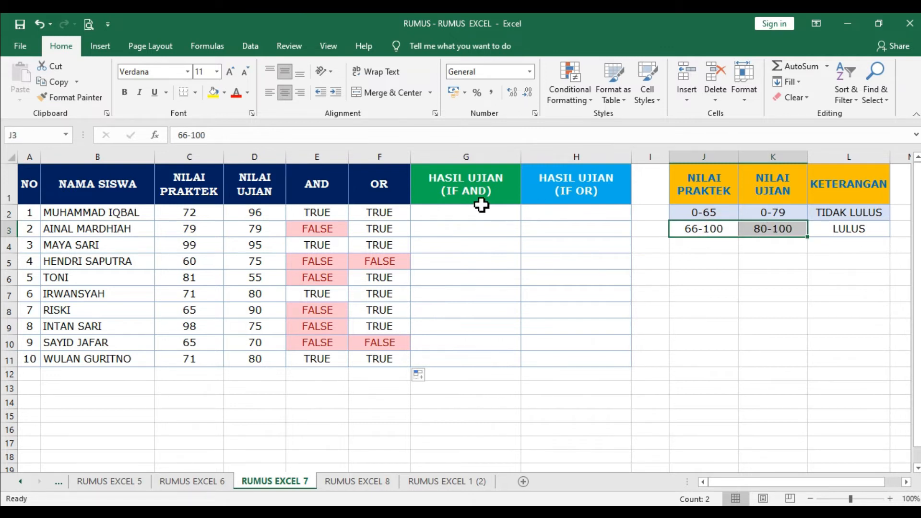
Compare the second student's OR result in F3 and AND result in E3 with the practical score in C3.
click(387, 218)
click(383, 227)
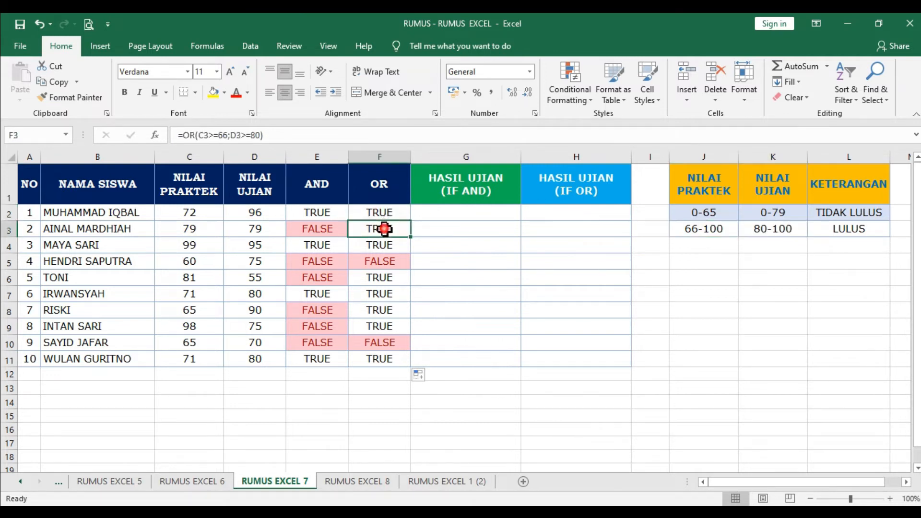
click(335, 232)
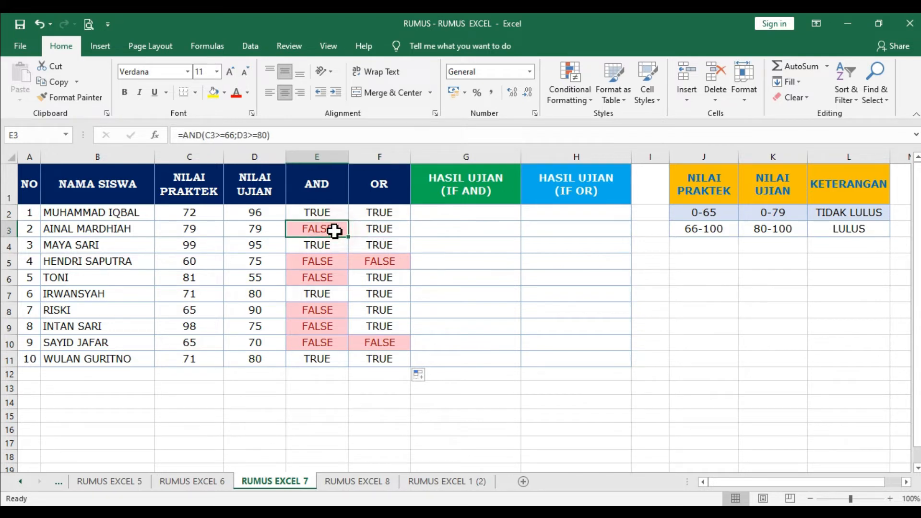
click(218, 231)
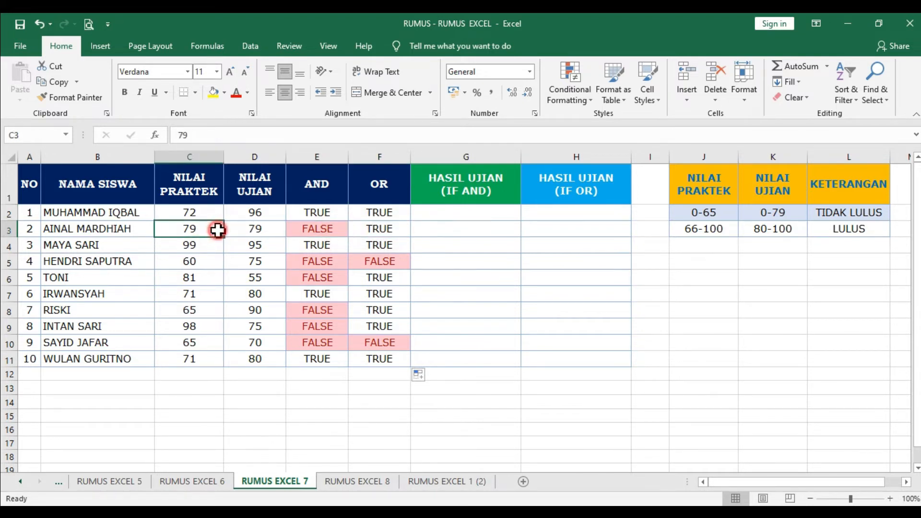
Check the OR result in F3 against the LULUS practical range in J3 and the TIDAK LULUS exam range in K2.
click(717, 232)
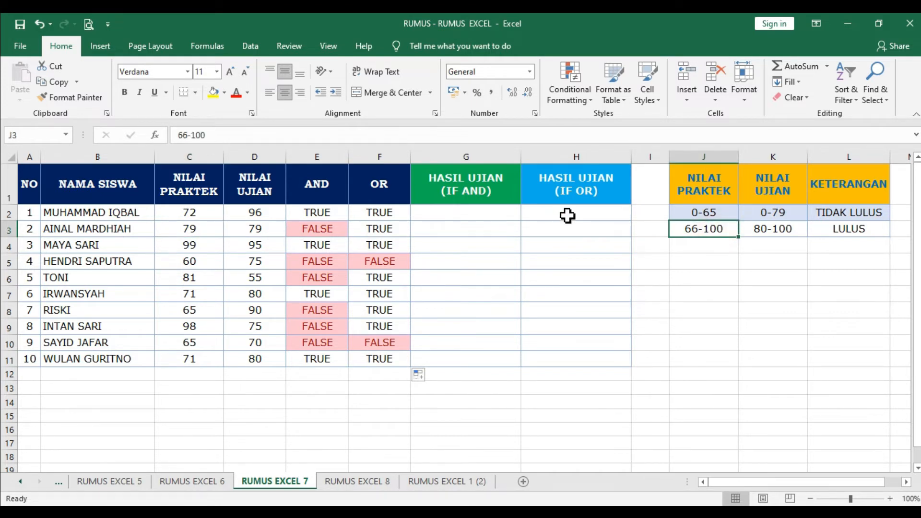
click(776, 211)
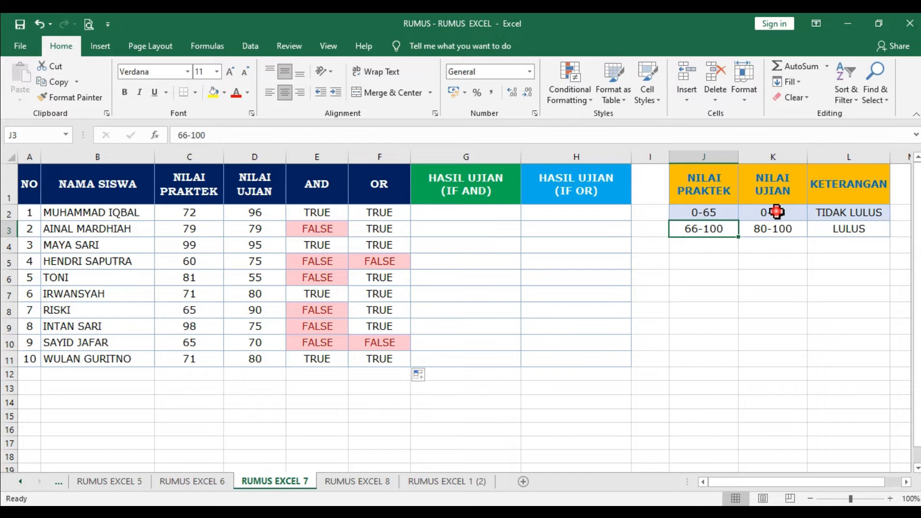
click(719, 235)
click(762, 213)
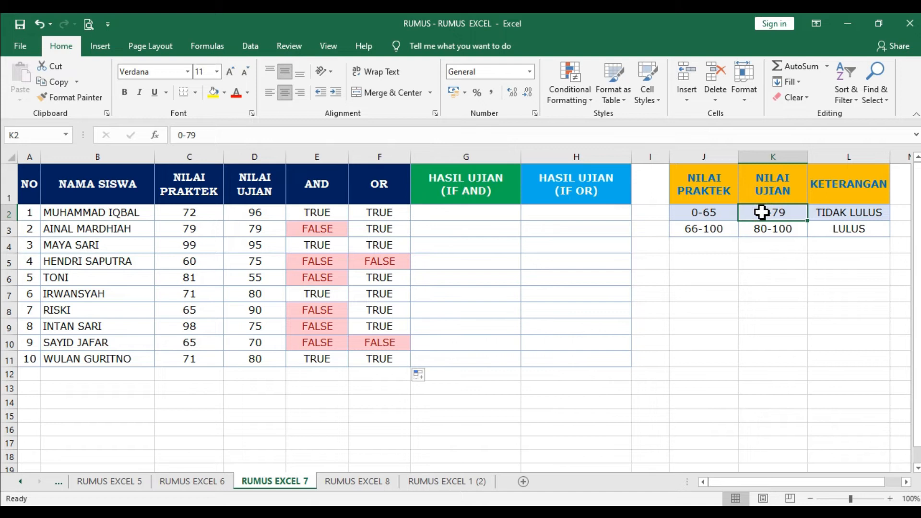
click(400, 230)
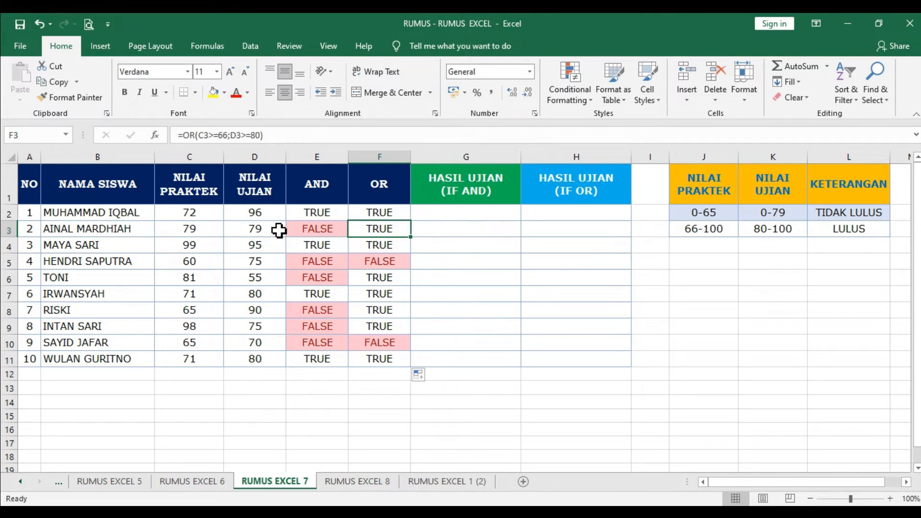
click(375, 234)
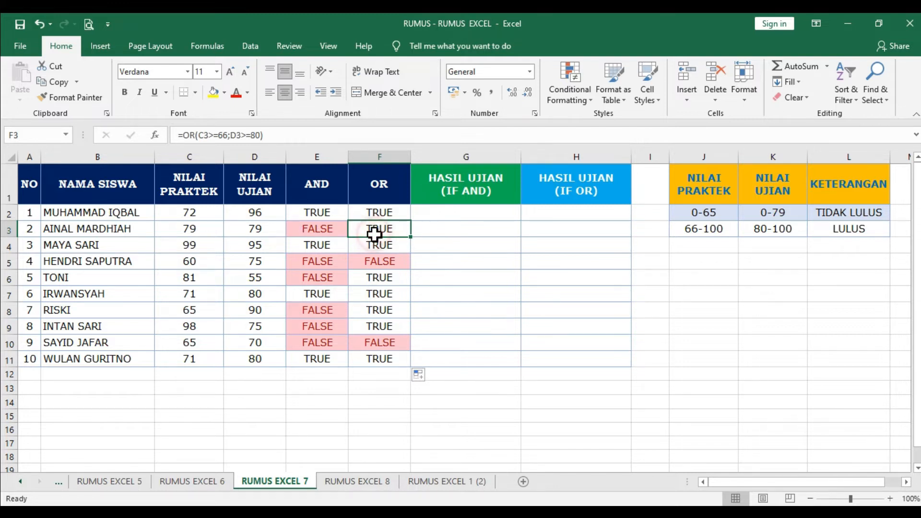
click(722, 233)
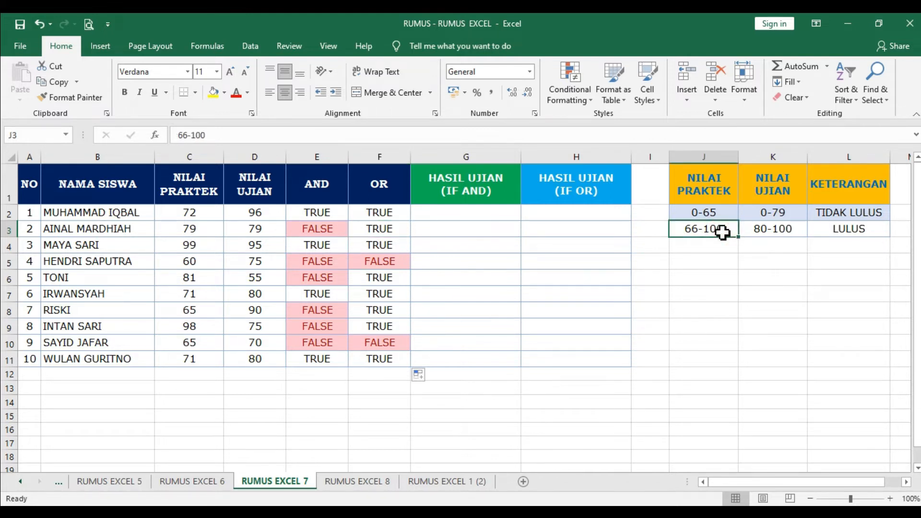
click(762, 214)
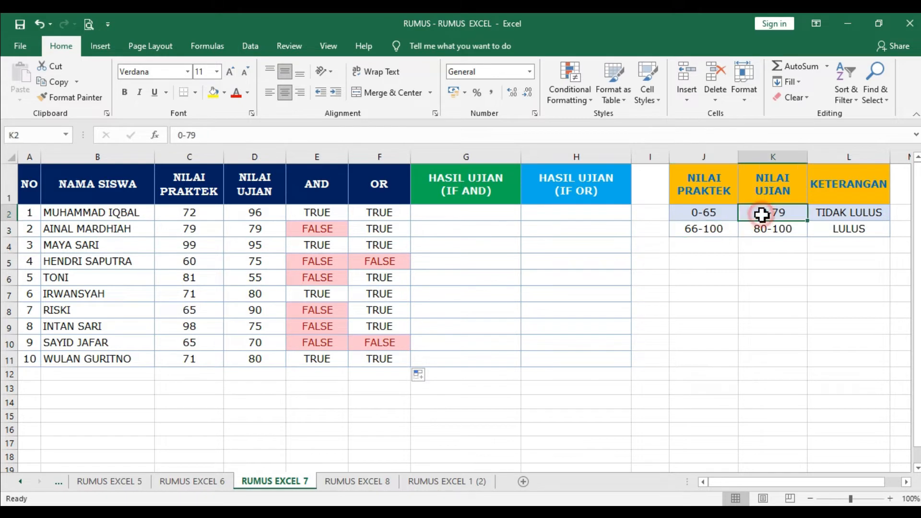
click(392, 230)
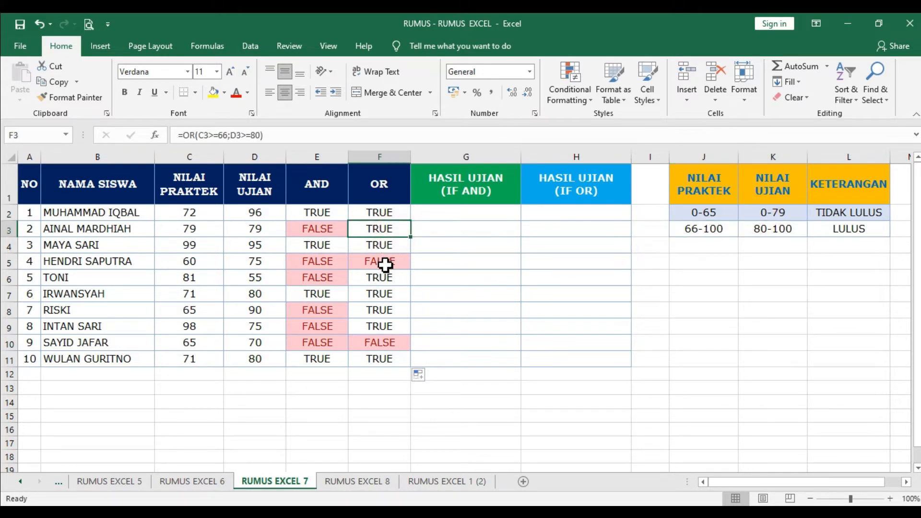
Compare the fourth student's row B5:F5 with the TIDAK LULUS ranges in J2:K2, then inspect the OR formulas in F5 and F6:F9.
drag(385, 264, 142, 267)
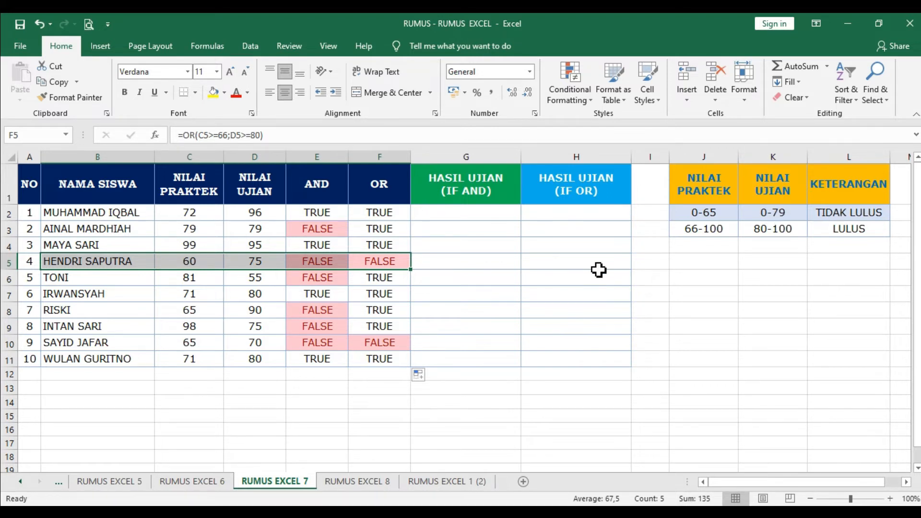
drag(710, 215, 779, 213)
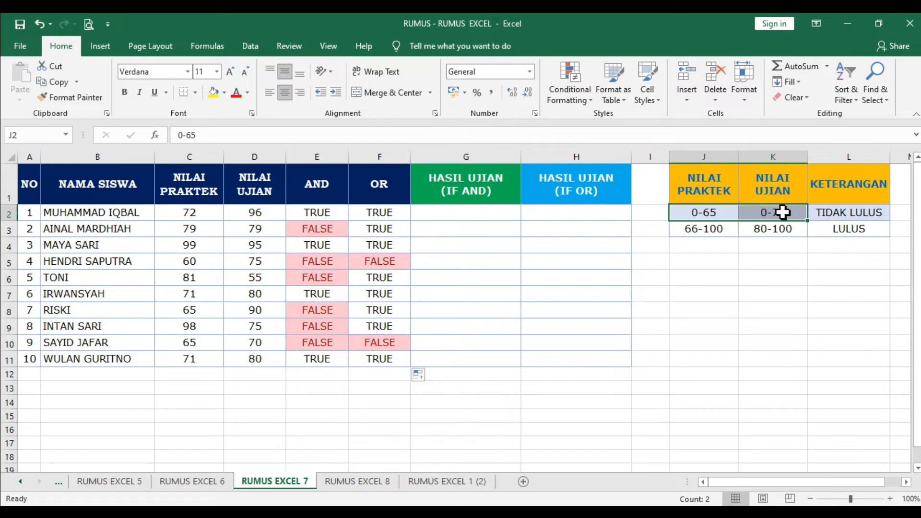
double_click(378, 256)
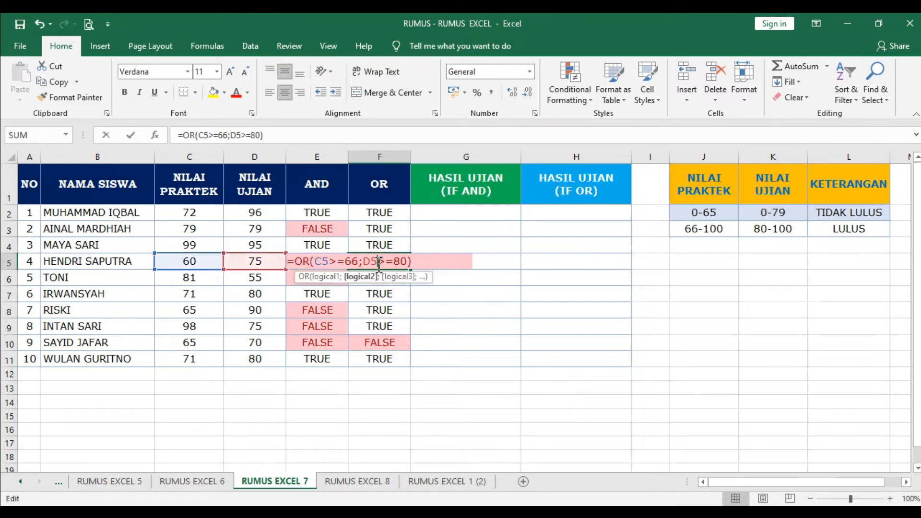
key(Escape)
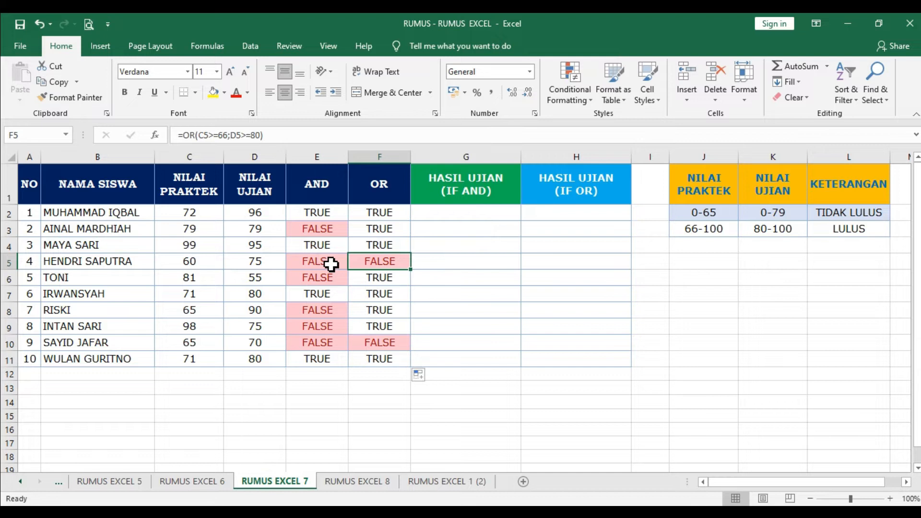
drag(376, 263, 366, 321)
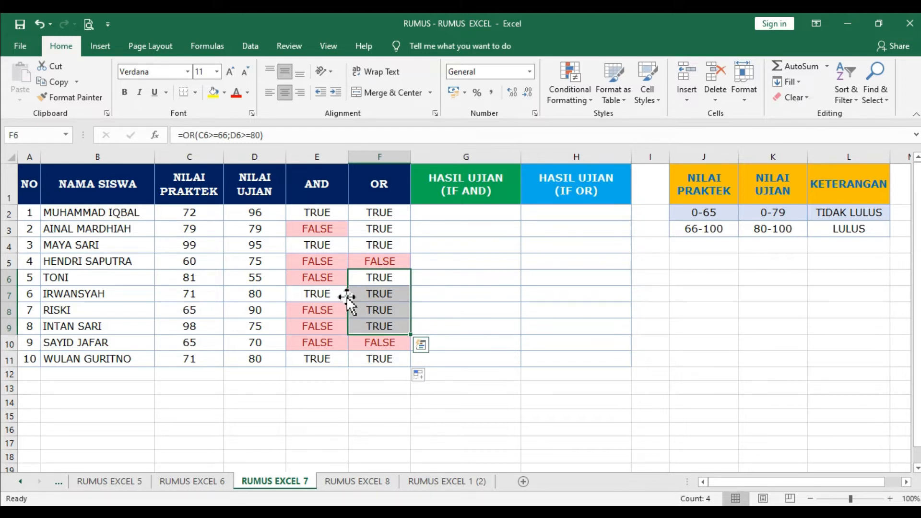
Review the first student's scores in C2:D2, the AND column and the LULUS ranges in J3 and K3 for the IF AND result in G2.
drag(189, 212, 255, 213)
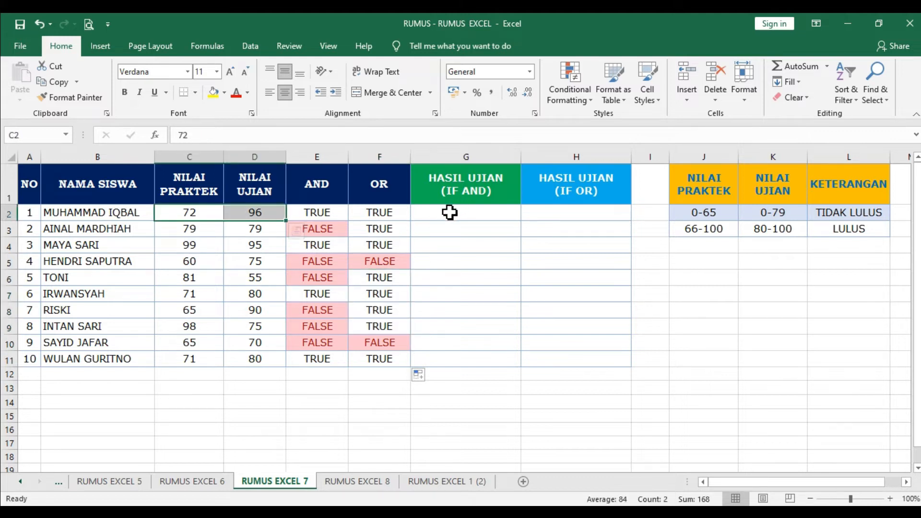
click(449, 213)
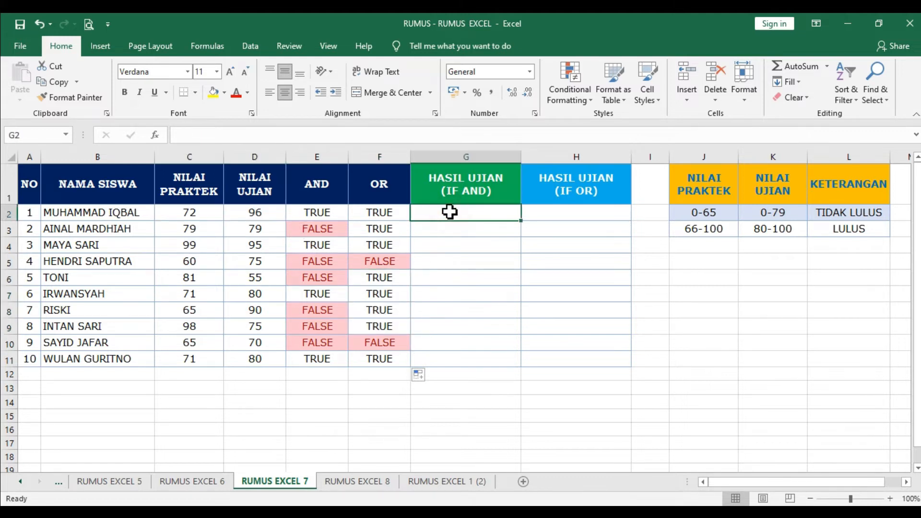
click(328, 187)
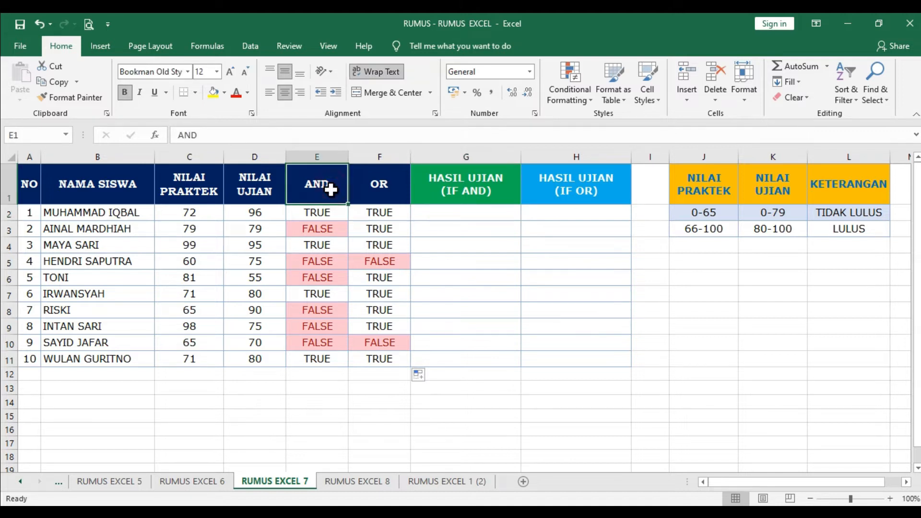
click(449, 216)
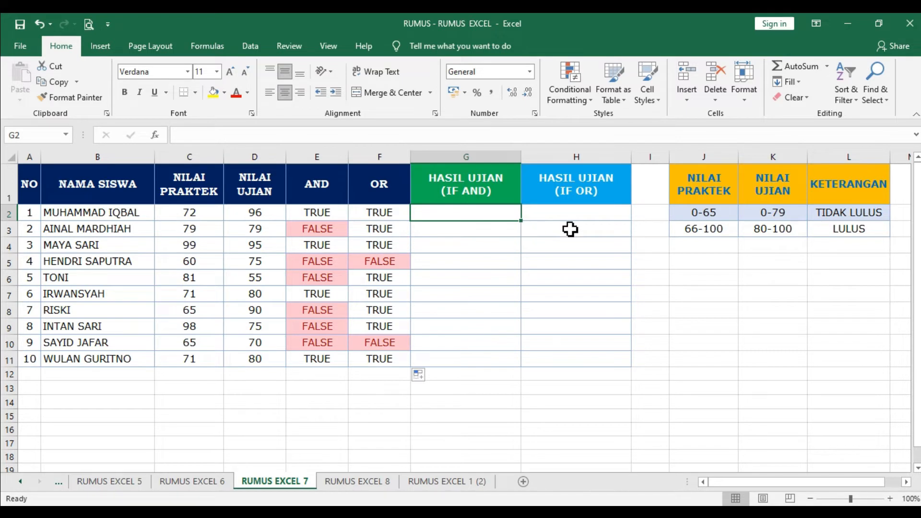
click(693, 234)
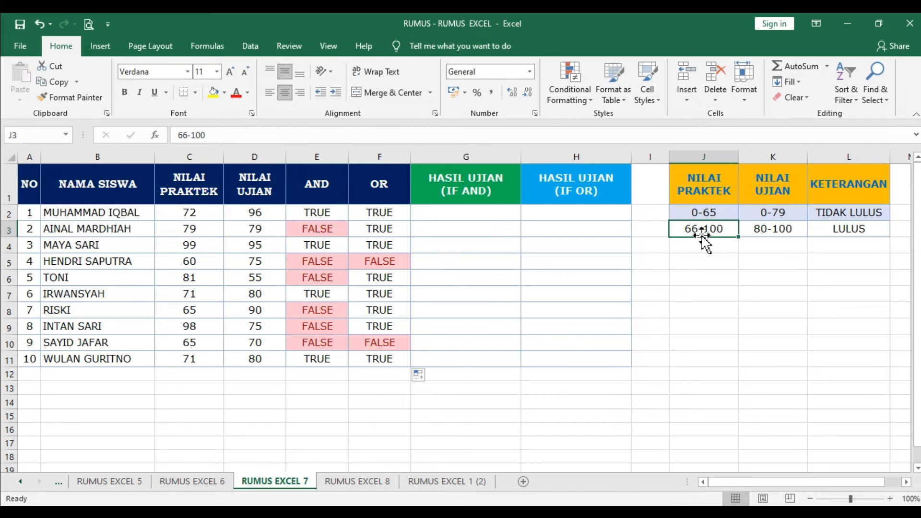
click(760, 233)
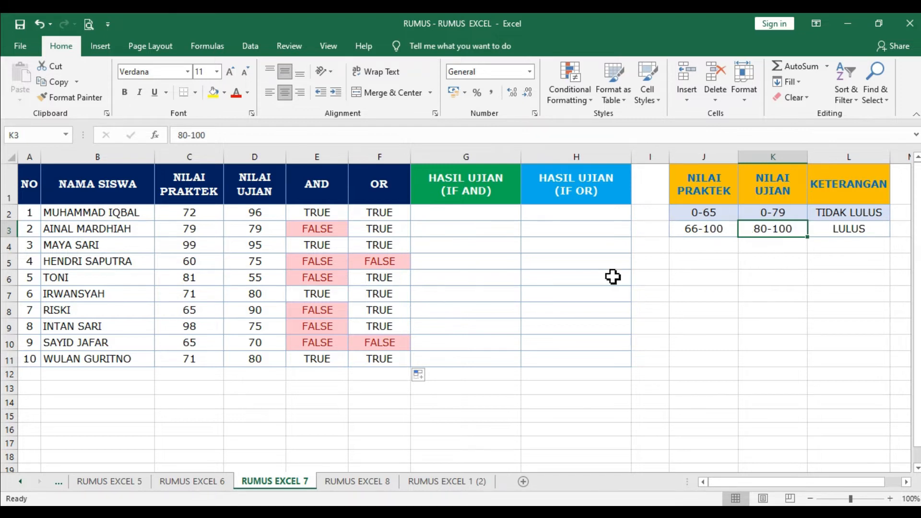
Start an IF formula in G2 with an AND test whose first condition is C2>=66.
click(455, 218)
text(=)
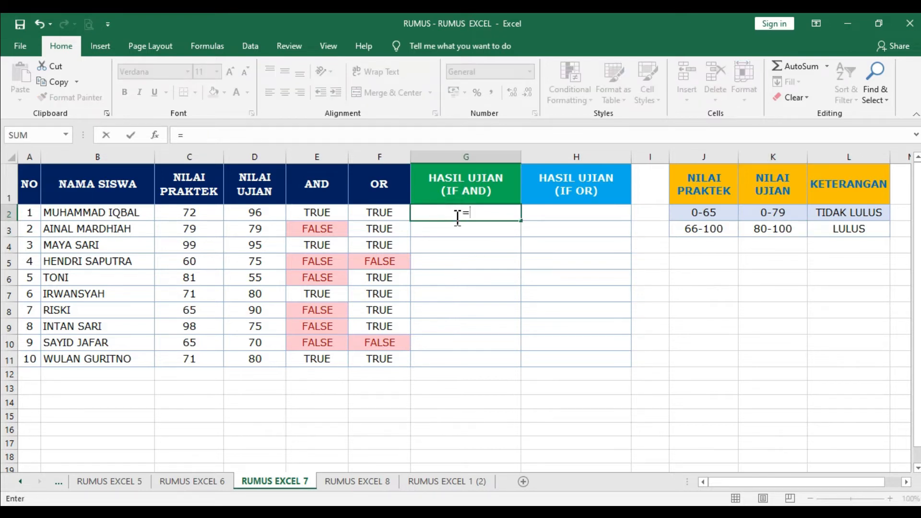
text(IF()
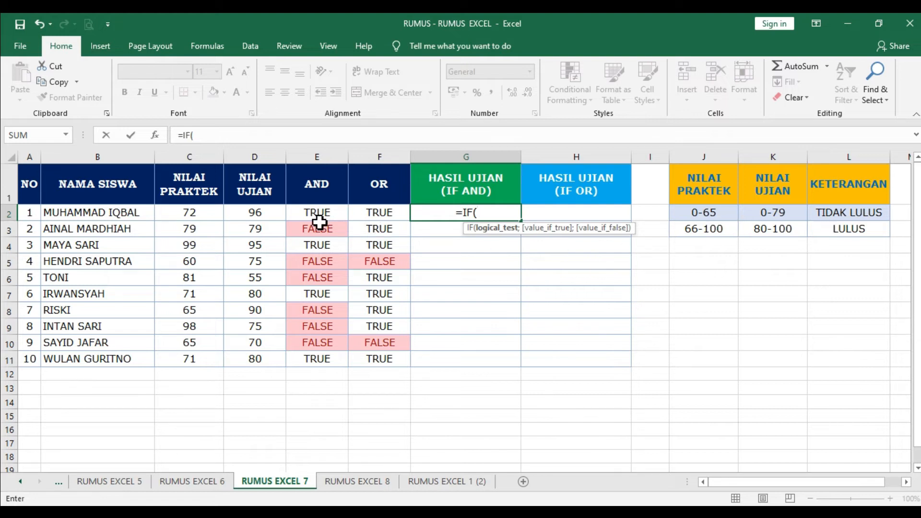
text(AND()
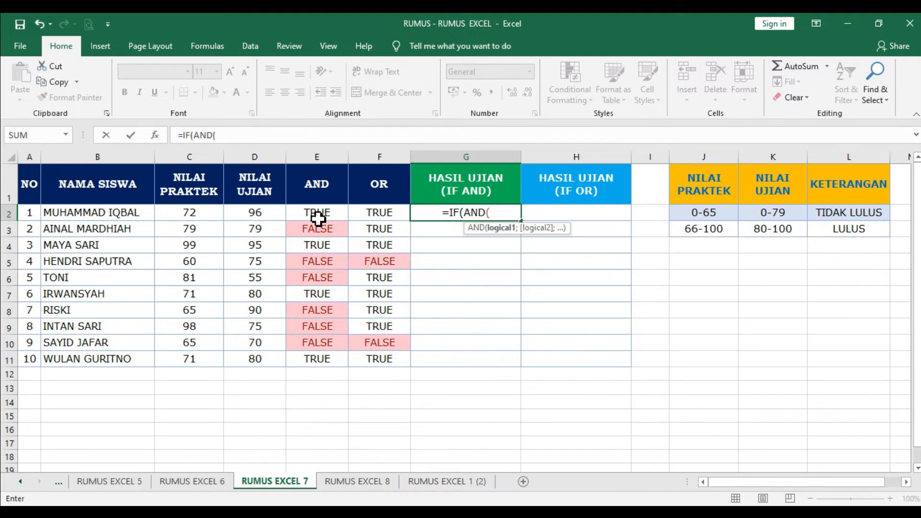
click(206, 214)
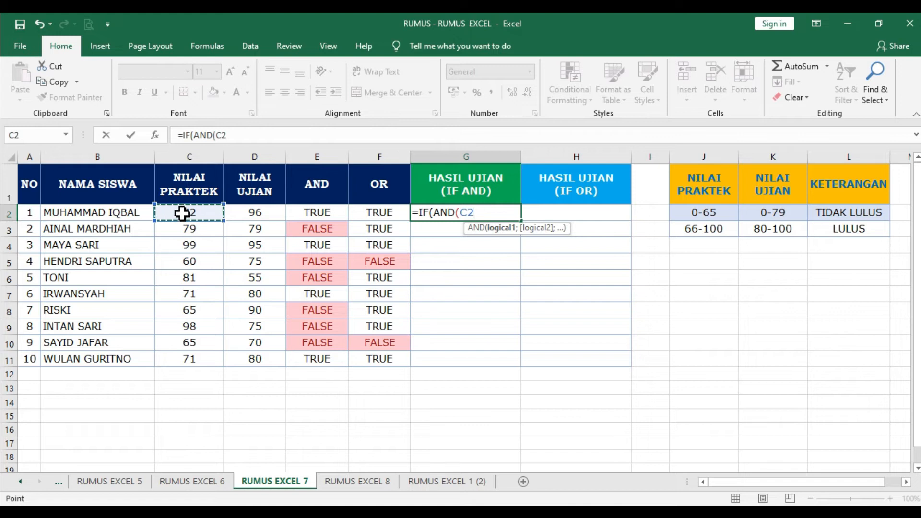
text(>=)
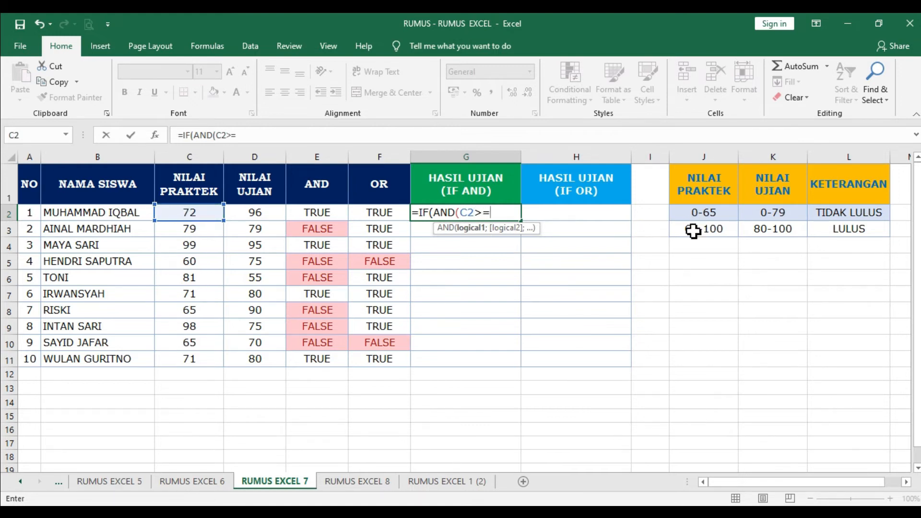
text(66)
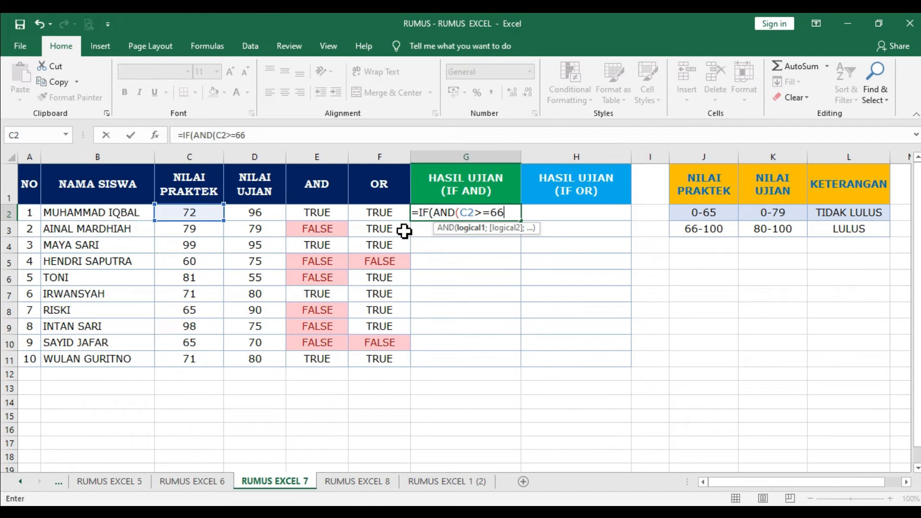
Add D2>=80 as the second AND condition in G2's formula and close the AND test.
text(;)
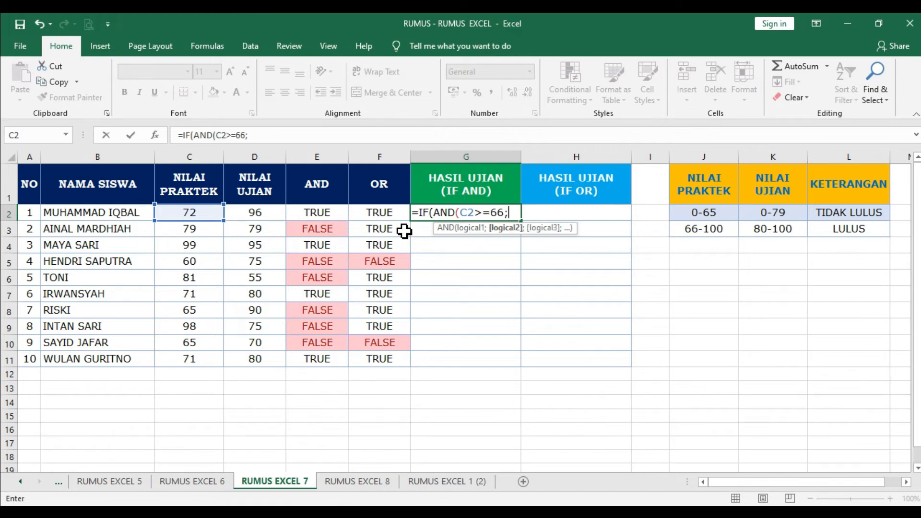
click(267, 214)
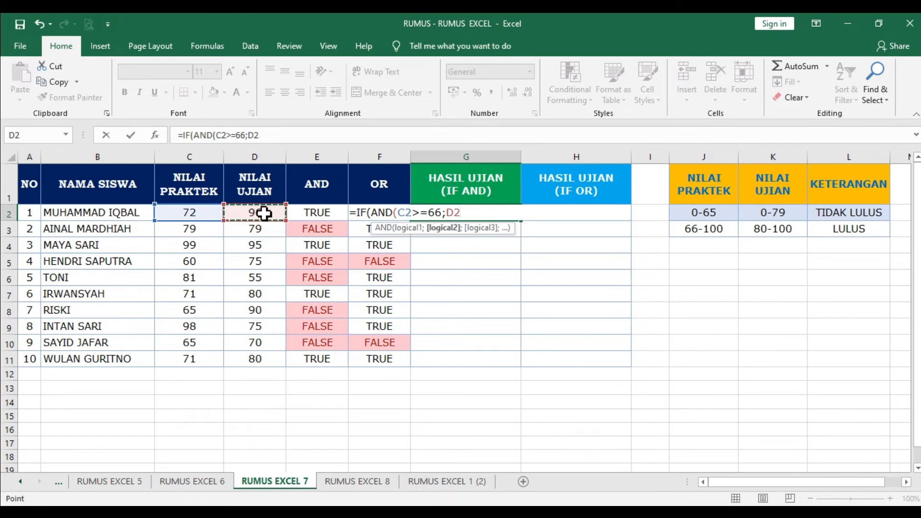
text(>=)
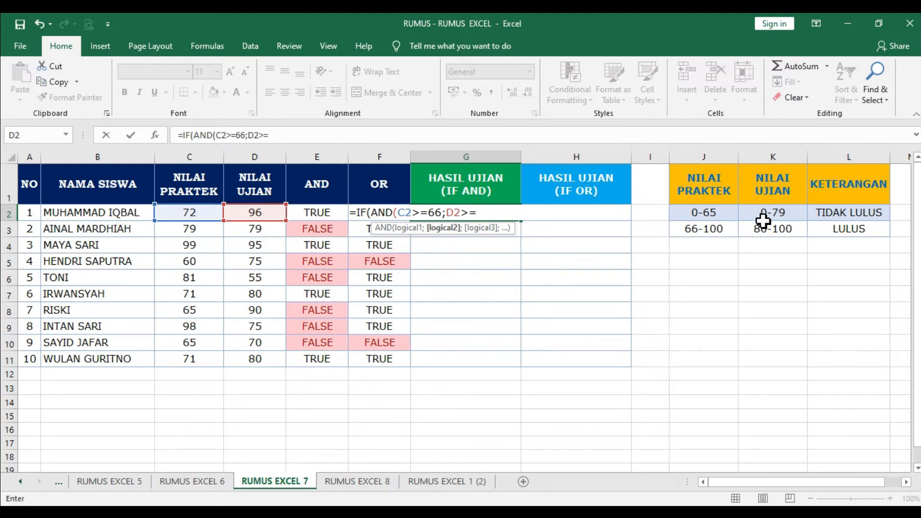
text(80)
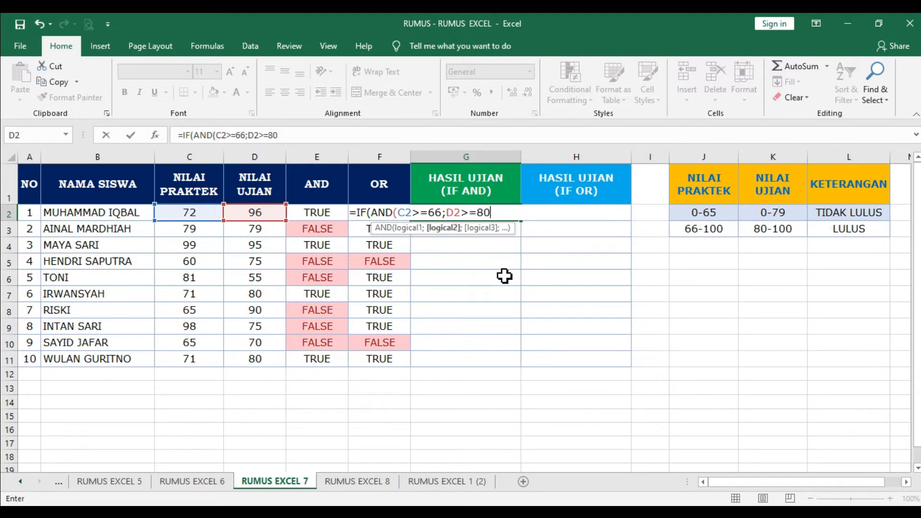
text())
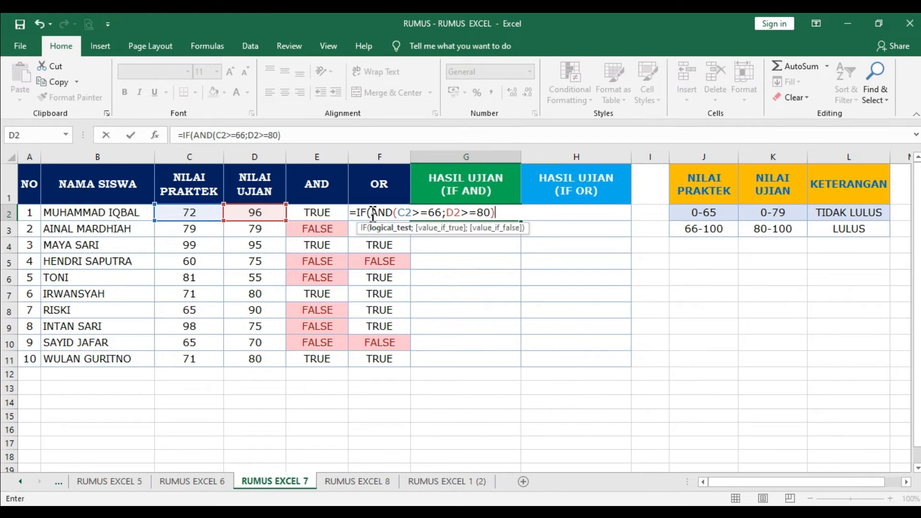
drag(371, 211, 493, 212)
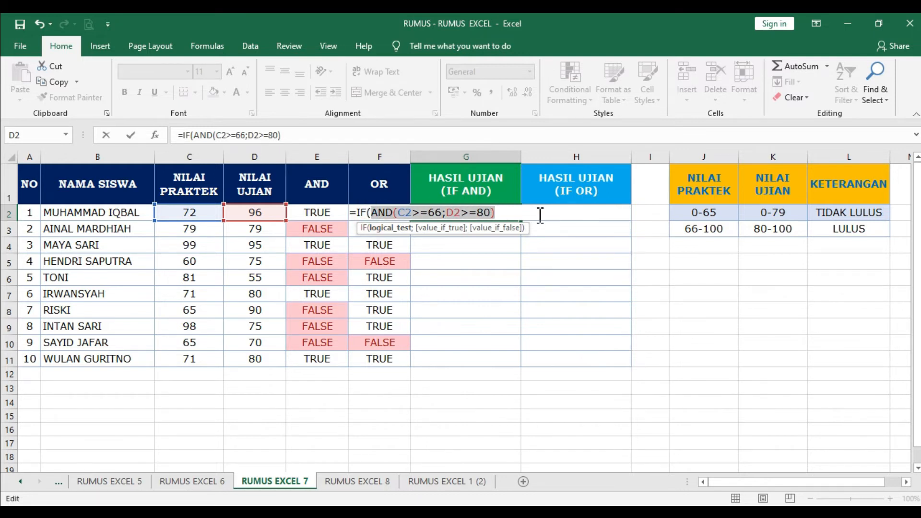
click(504, 213)
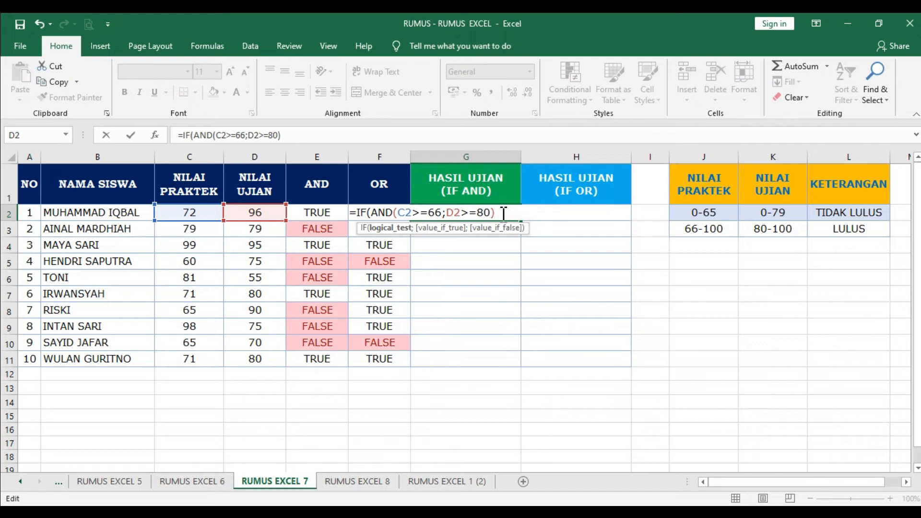
Complete G2's IF formula with LULUS as the true result and TIDAK LULUS as the false result, accepting the proposed formula correction.
text(;)
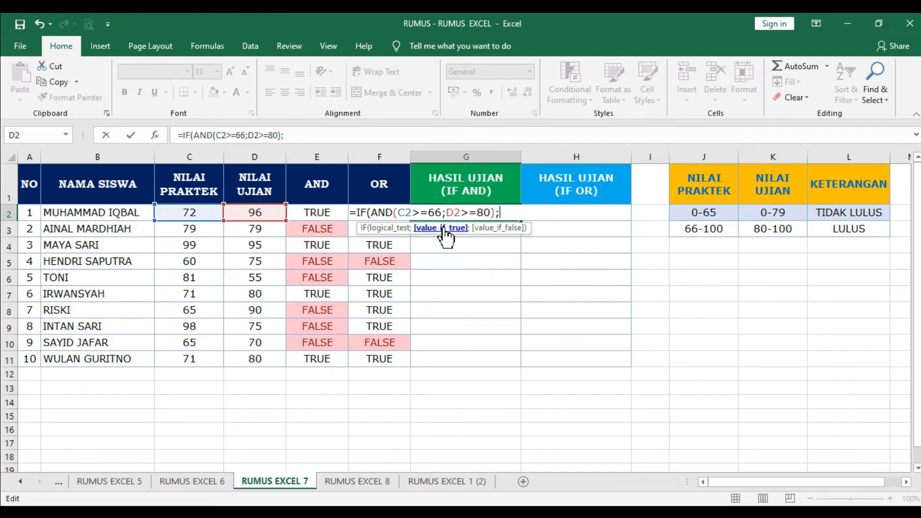
drag(371, 212, 512, 213)
click(511, 213)
text("LULUS)
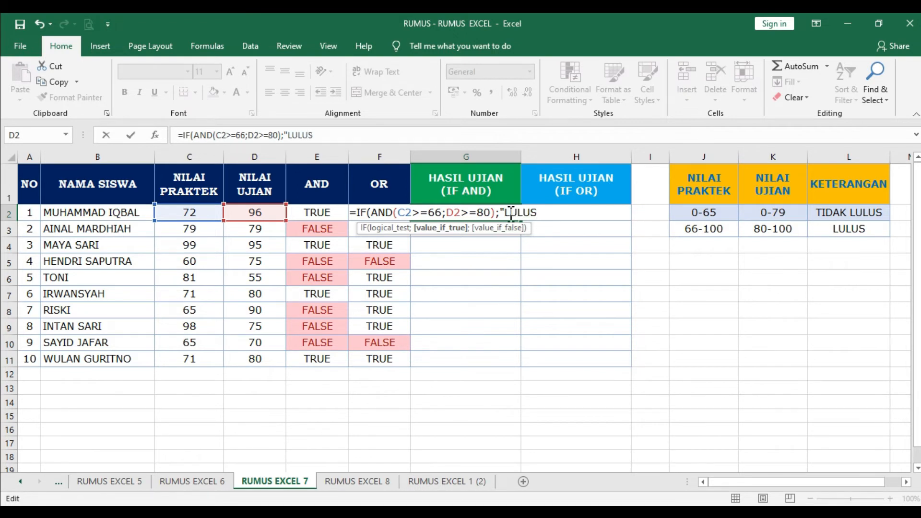
text())
text(")
text(TI)
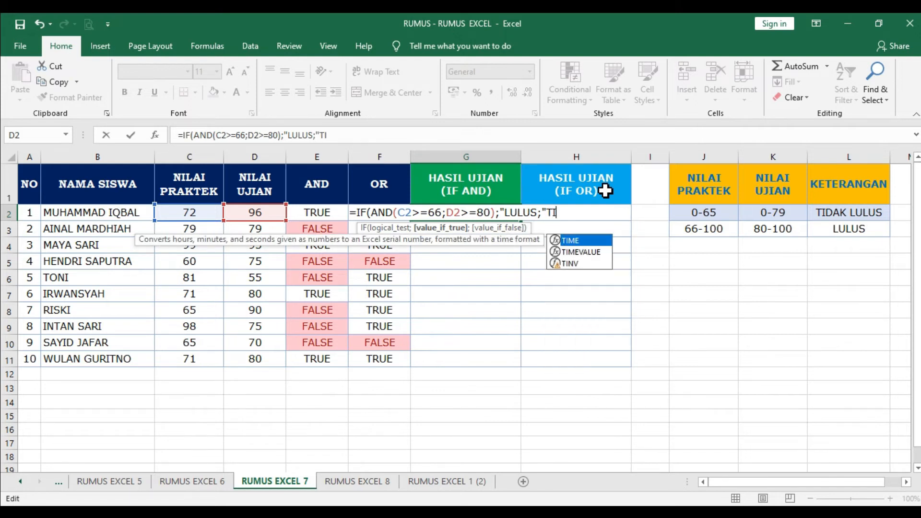
text(DAK LUL)
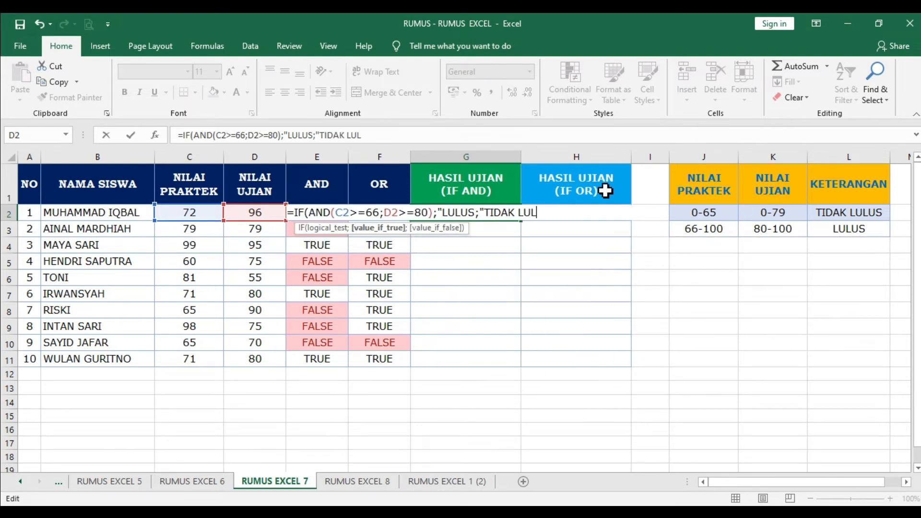
text(US"))
key(Return)
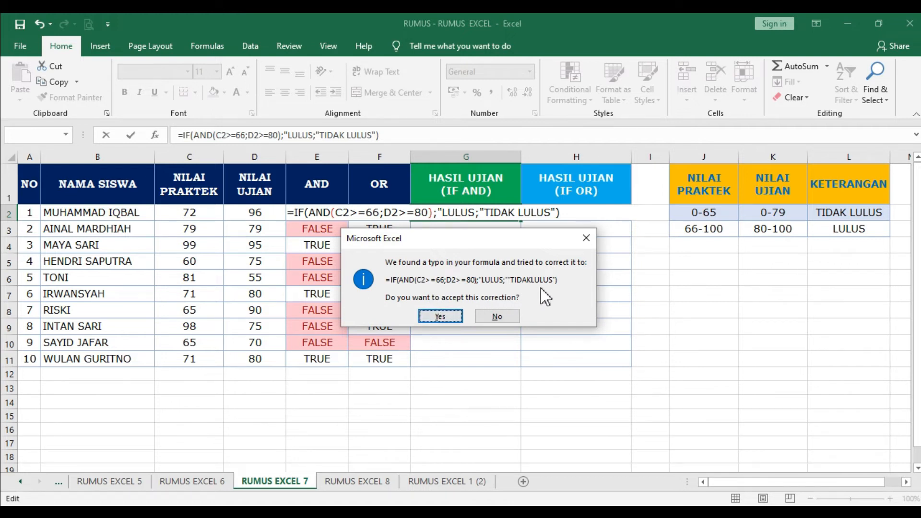
click(449, 319)
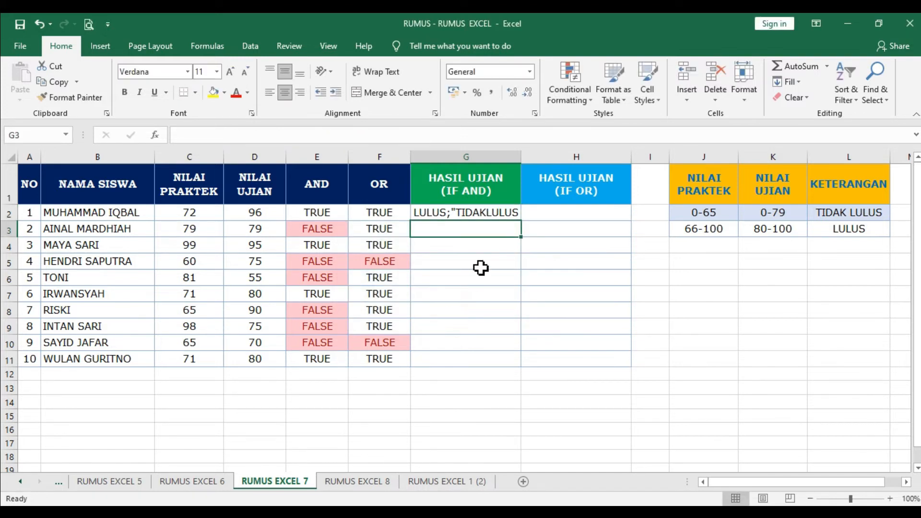
click(469, 211)
double_click(469, 211)
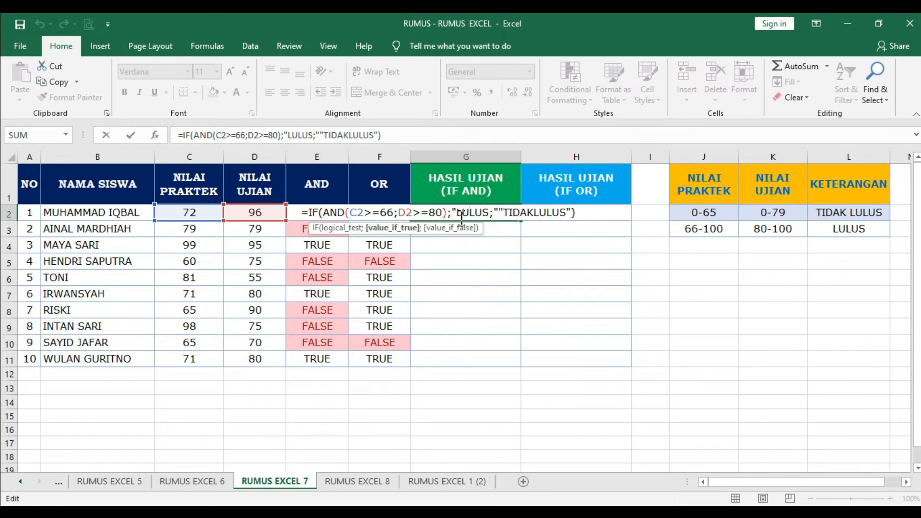
click(498, 212)
key(Return)
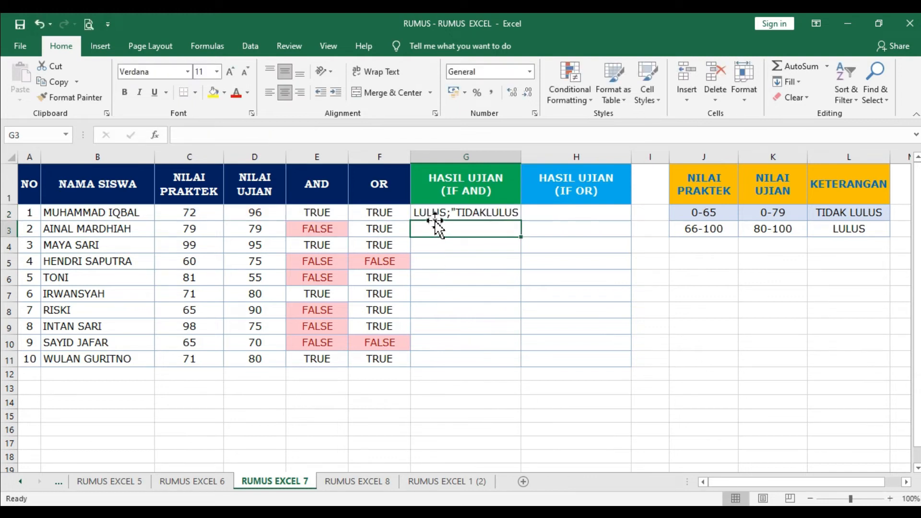
Correct the quotation marks in G2's formula so "LULUS" and "TIDAKLULUS" are separate results, and fill it down to G11.
double_click(468, 212)
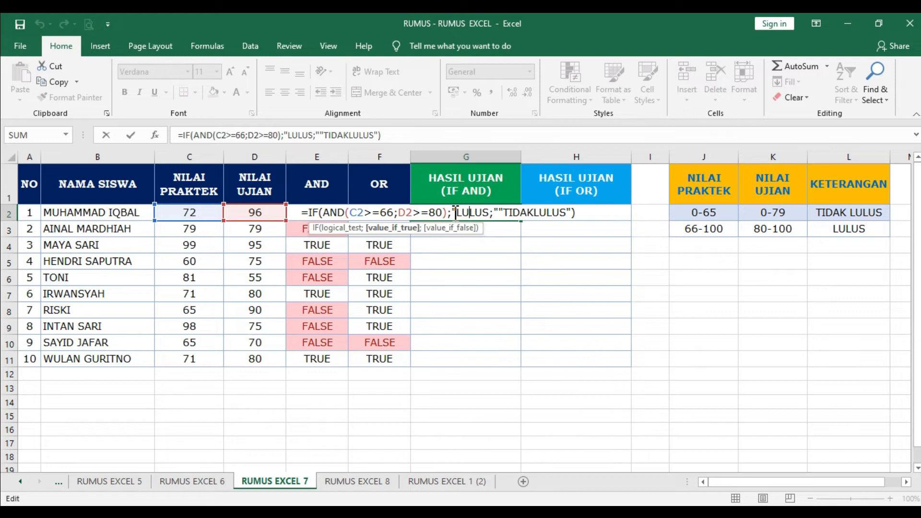
drag(453, 212, 488, 211)
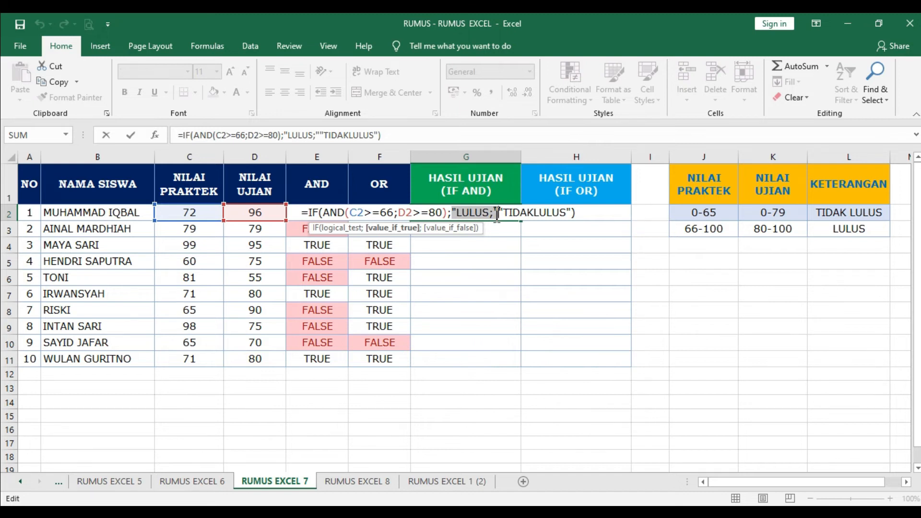
click(496, 214)
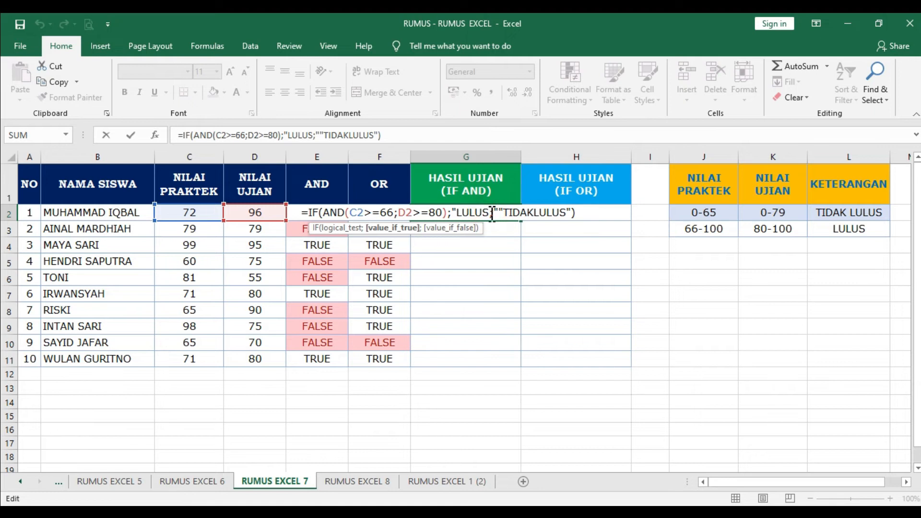
text(")
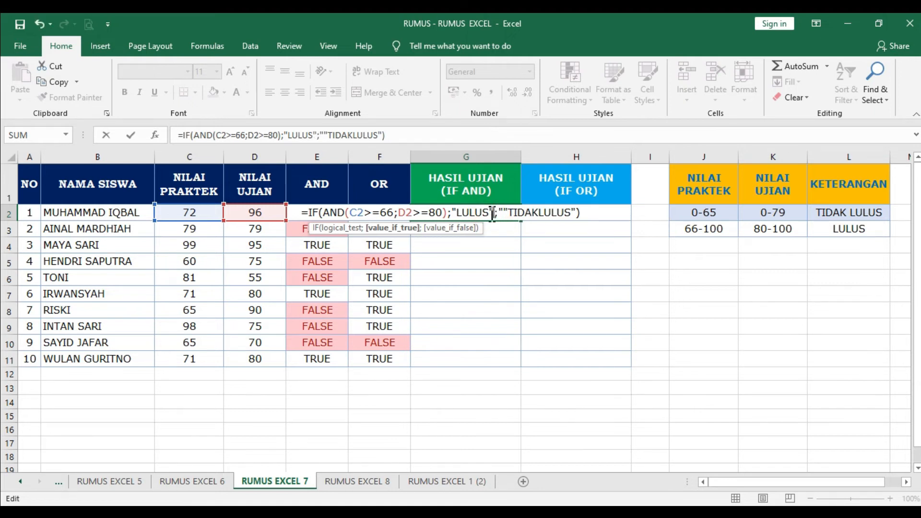
click(502, 212)
click(505, 213)
key(BackSpace)
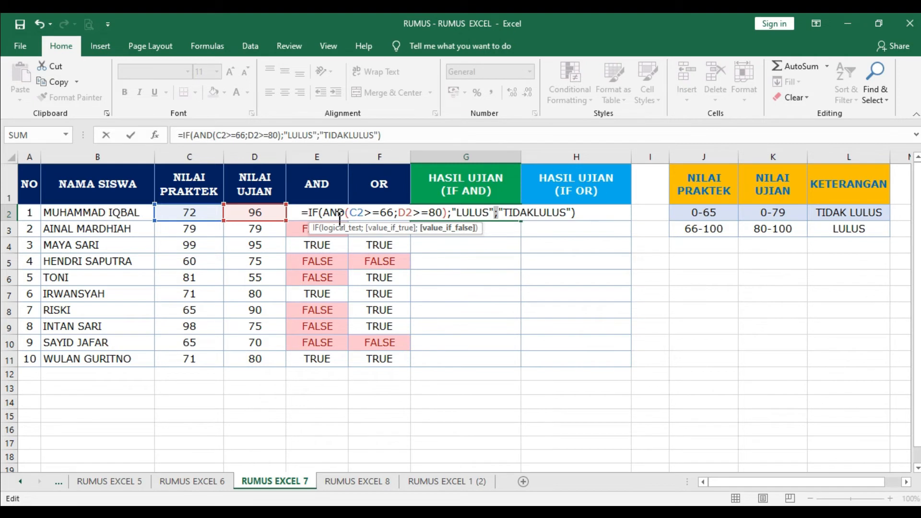
key(Return)
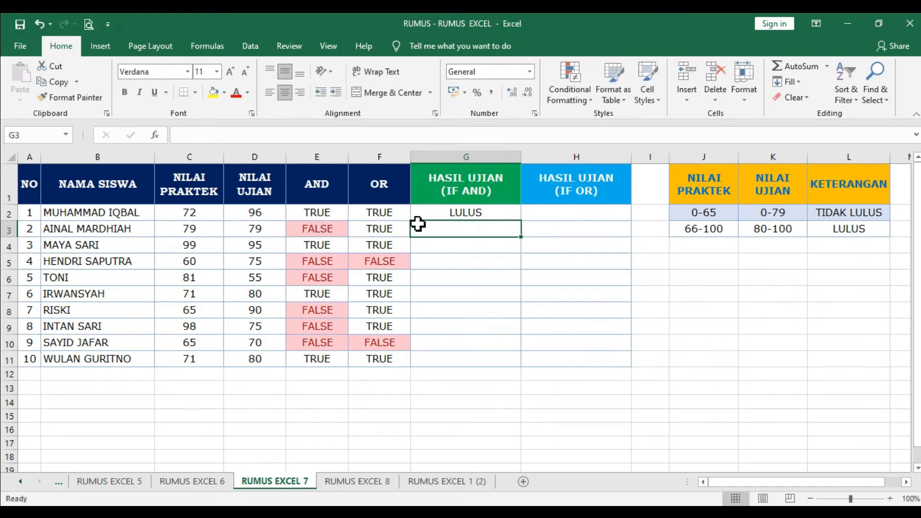
click(466, 212)
drag(521, 223, 497, 362)
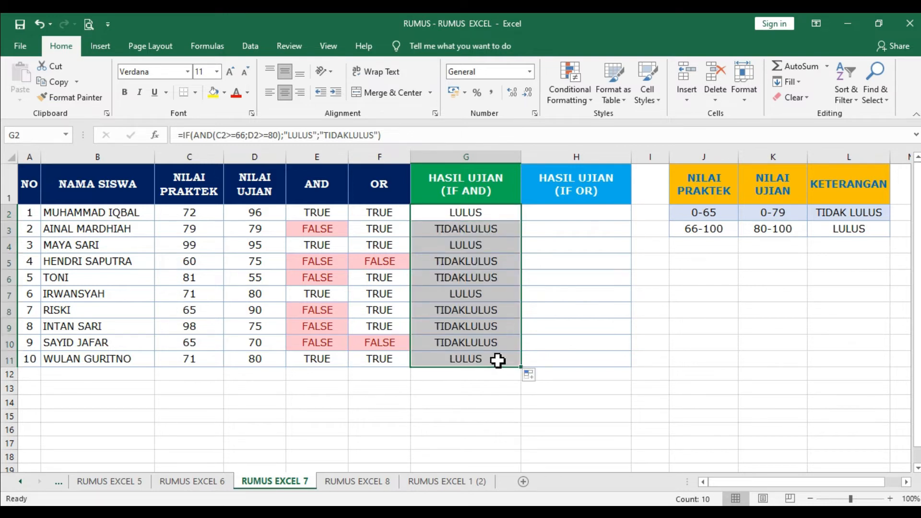
Change the false result in G2's formula to "TIDAK LULUS" with a space and refill the formula down to G11.
double_click(468, 212)
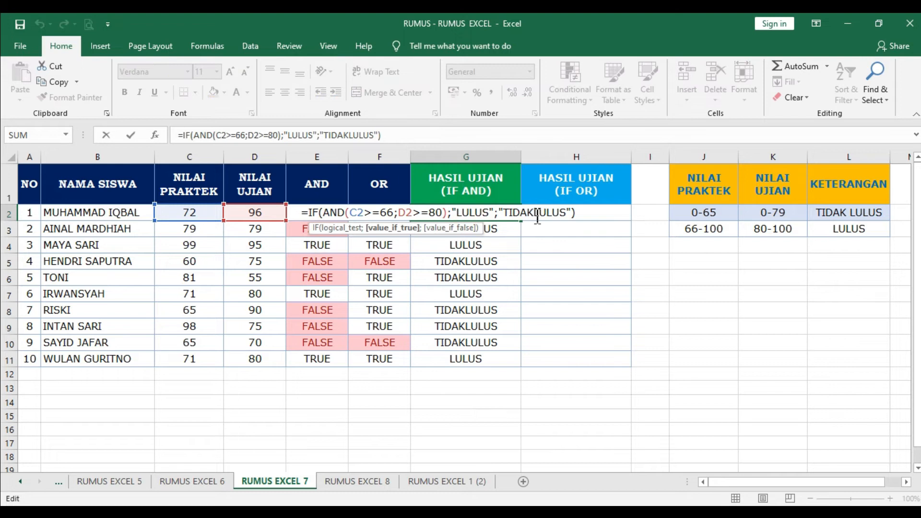
key(Return)
click(510, 217)
double_click(520, 220)
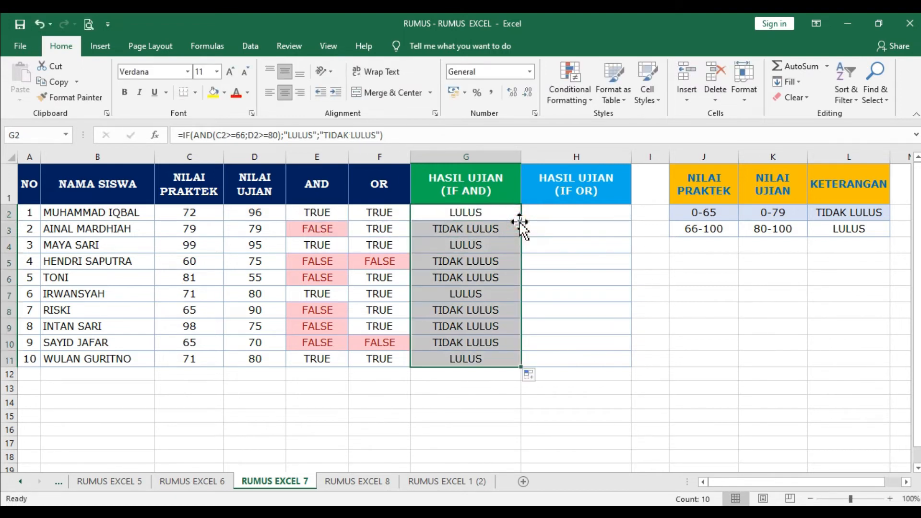
Open the Text that Contains highlight rule for the IF AND and IF OR result cells G2:H11.
drag(510, 218, 606, 363)
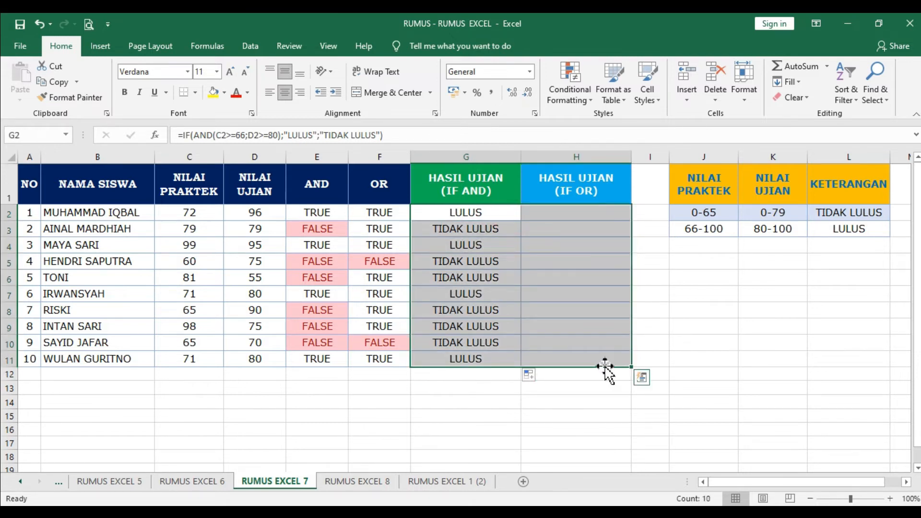
click(593, 101)
mouse_move(616, 124)
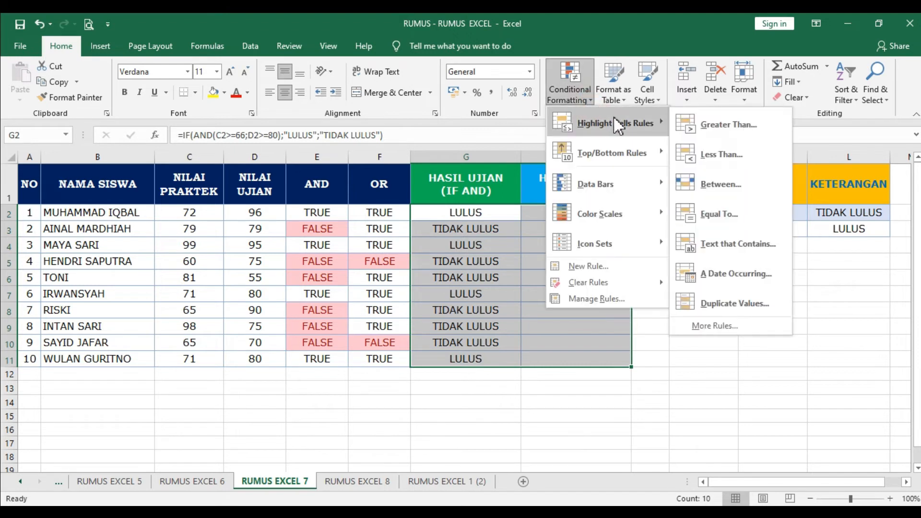
click(723, 251)
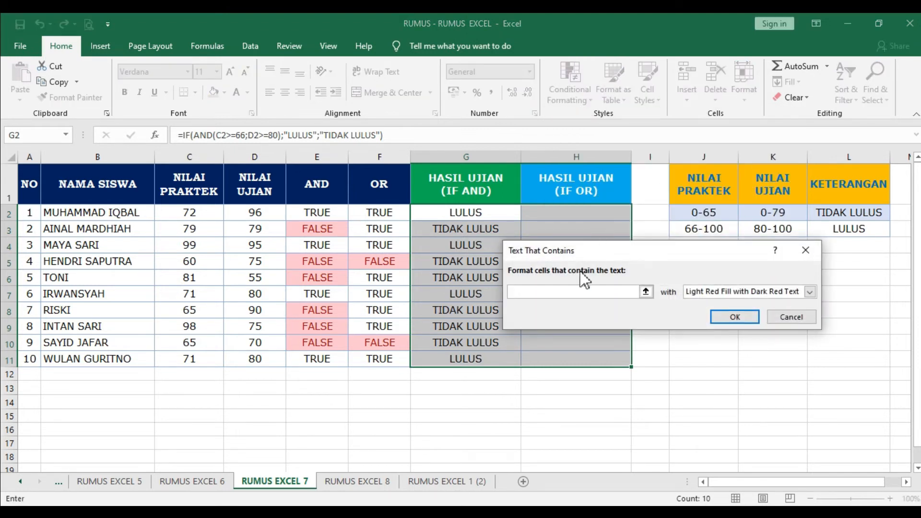
Try TIDAKLU and LU as the matching text for the highlight rule.
text(TIDA)
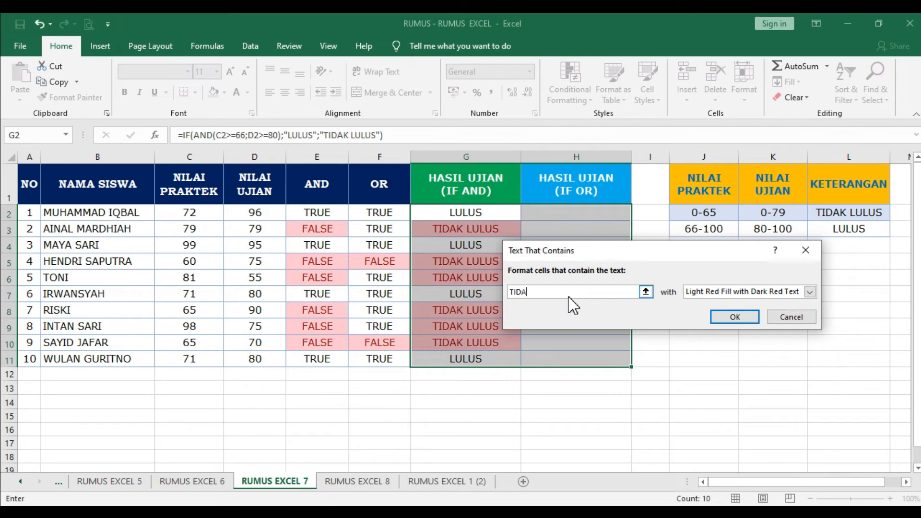
text(K)
click(537, 293)
drag(529, 292, 510, 294)
click(539, 292)
text(LULU)
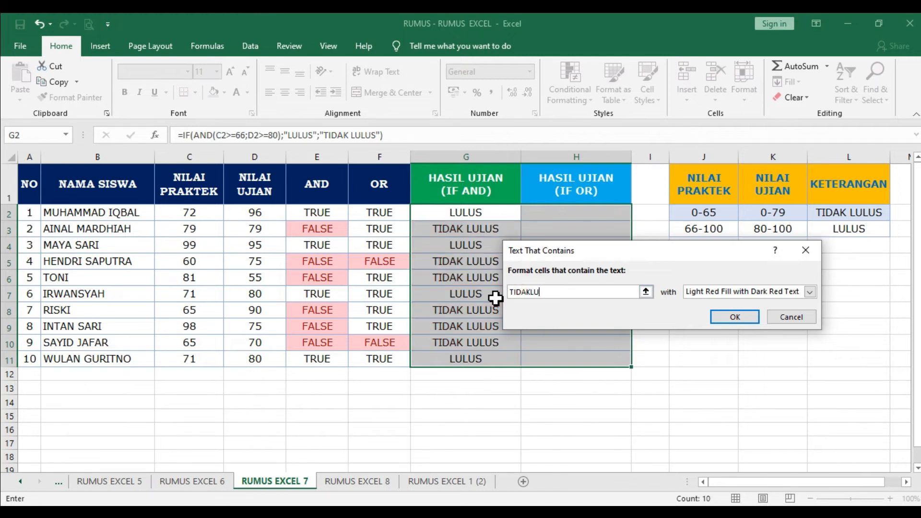
key(BackSpace)
key(BackSpace)
key(BackSpace)
key(BackSpace)
key(BackSpace)
key(BackSpace)
key(BackSpace)
key(BackSpace)
key(BackSpace)
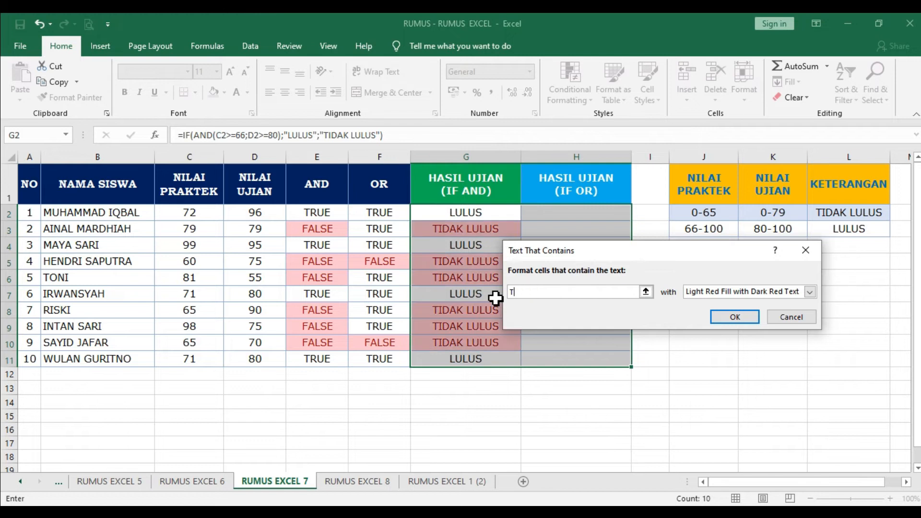
text(LU)
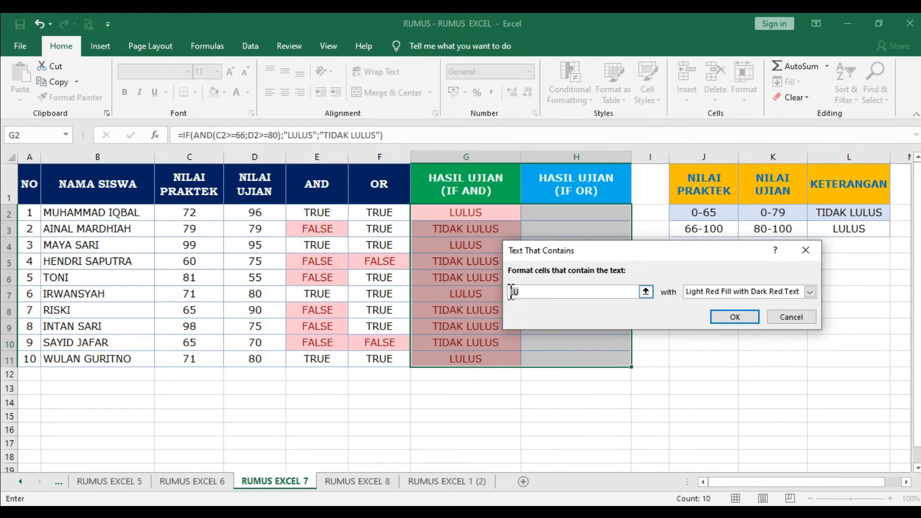
Set the rule's matching text to TI and apply Light Red Fill with Dark Red Text to G2:H11.
drag(511, 291, 532, 294)
text(TI)
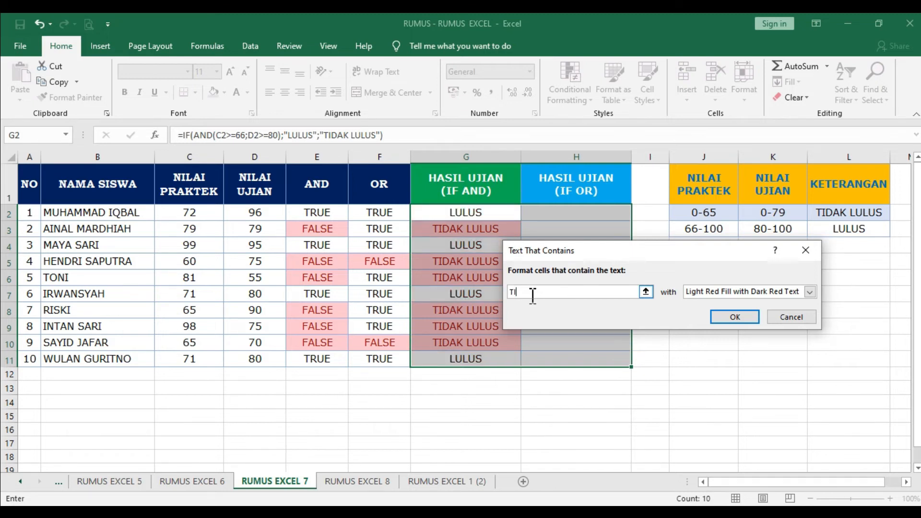
click(744, 320)
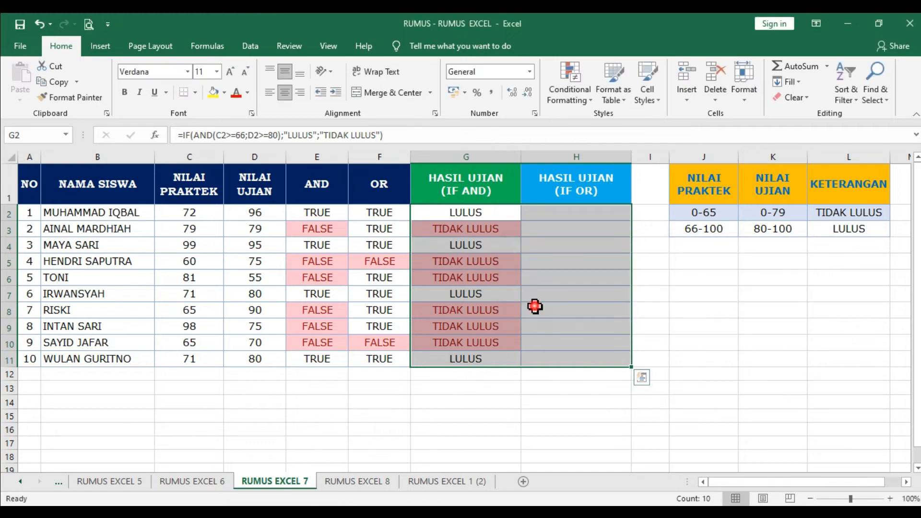
click(533, 306)
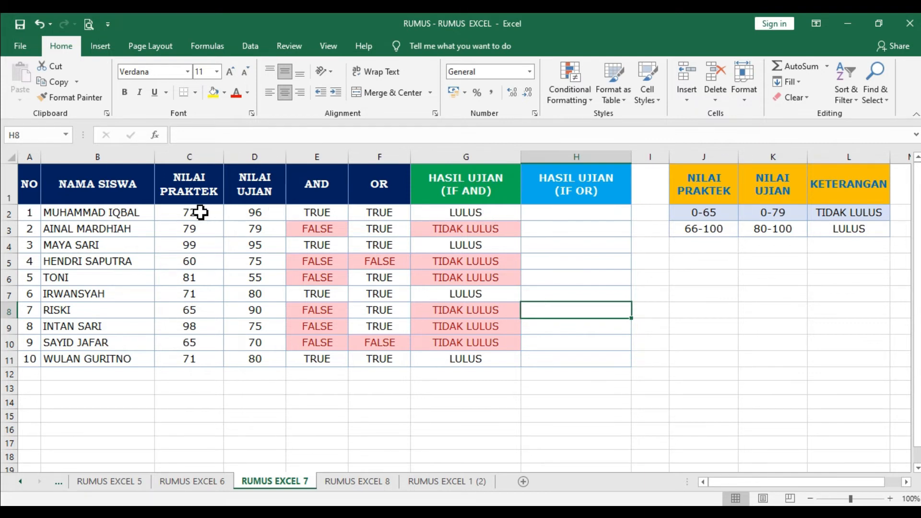
Compare the students' practical and exam scores with their AND values and IF AND results.
drag(201, 212, 249, 212)
click(481, 216)
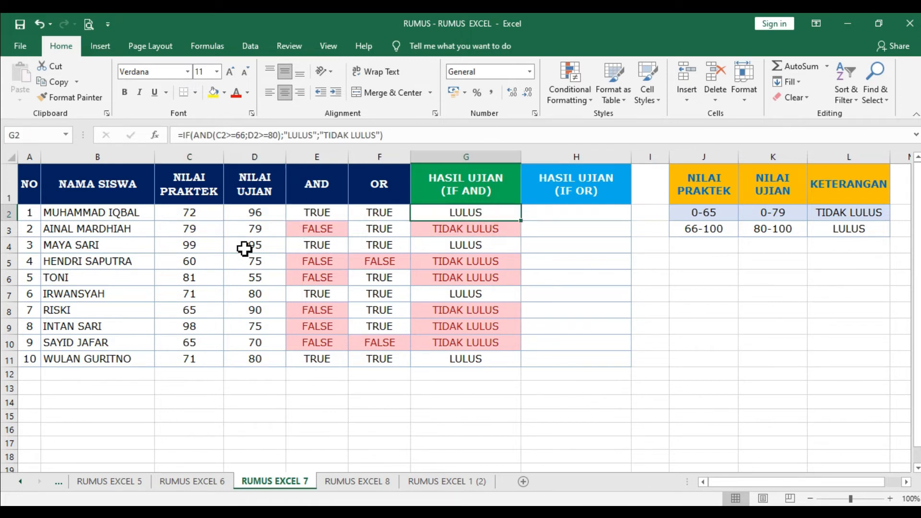
drag(214, 250, 244, 248)
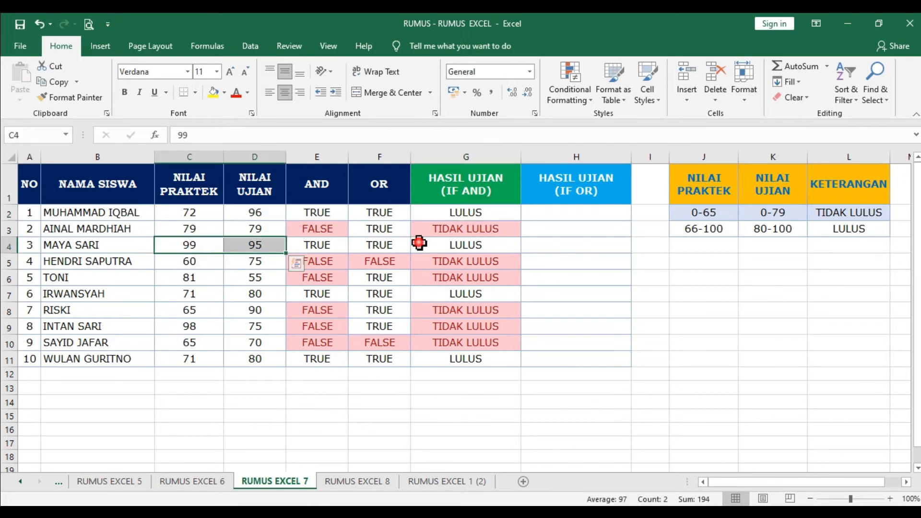
click(419, 242)
drag(221, 298, 267, 294)
drag(199, 364, 240, 360)
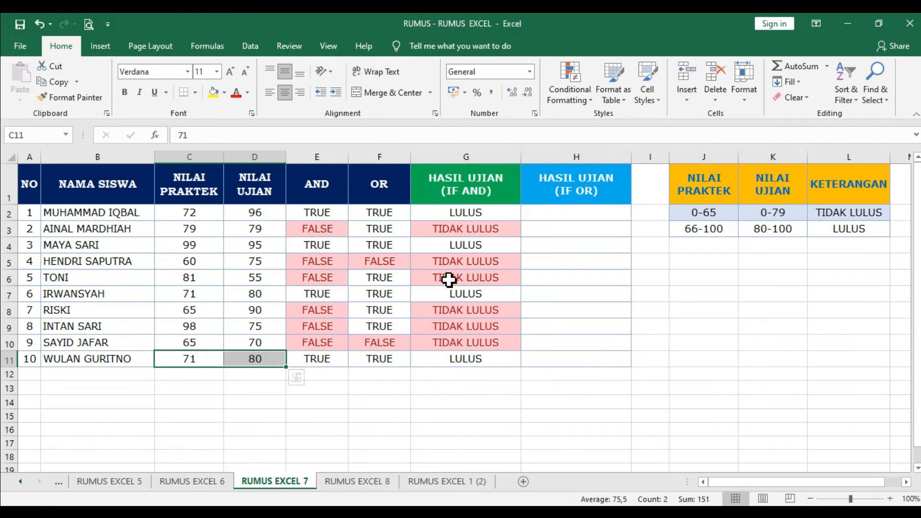
click(448, 229)
click(448, 279)
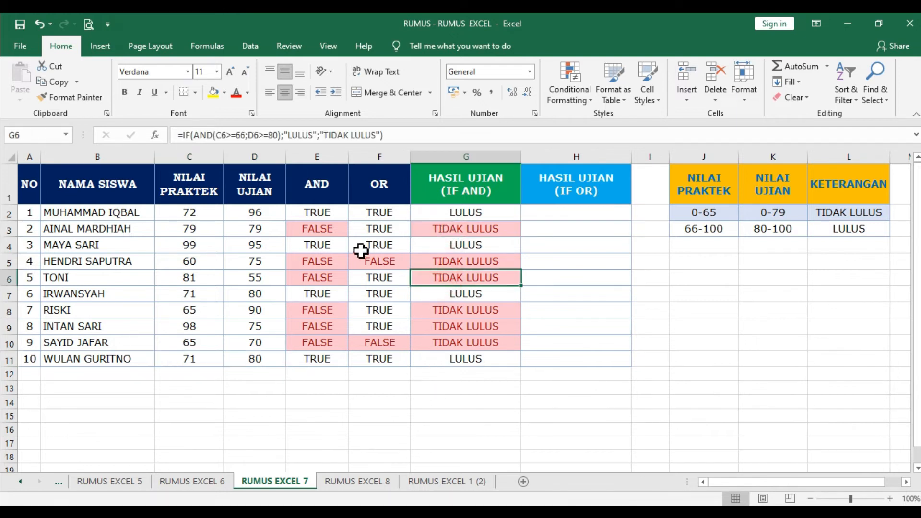
click(339, 230)
click(329, 261)
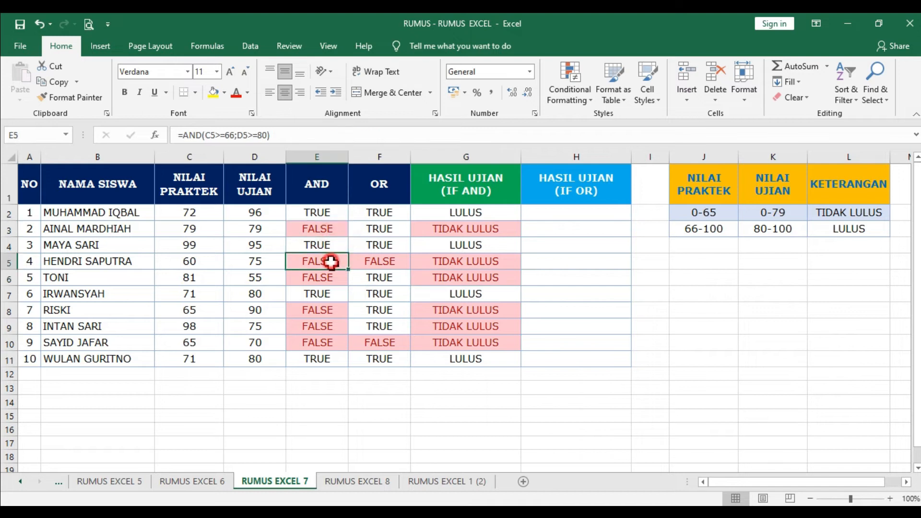
click(330, 307)
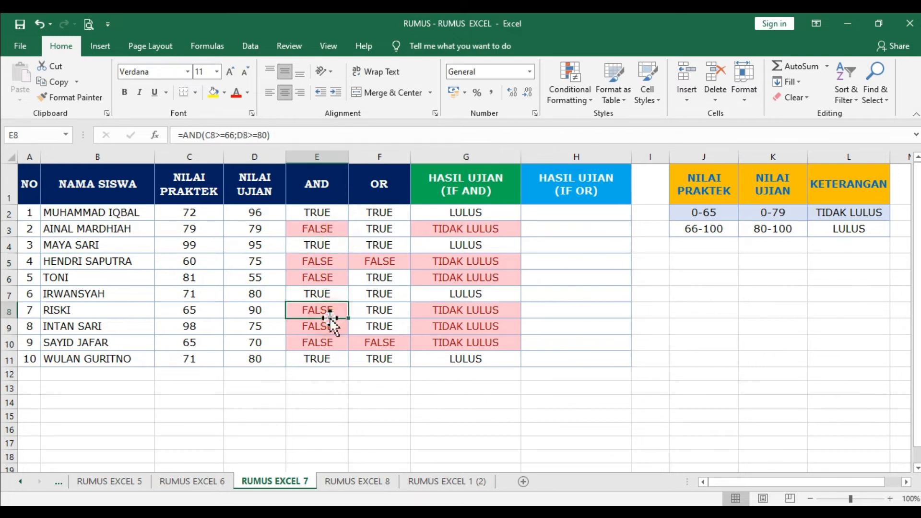
Start an IF formula in H2 with a nested OR test and C2>=66 as its first condition.
click(550, 216)
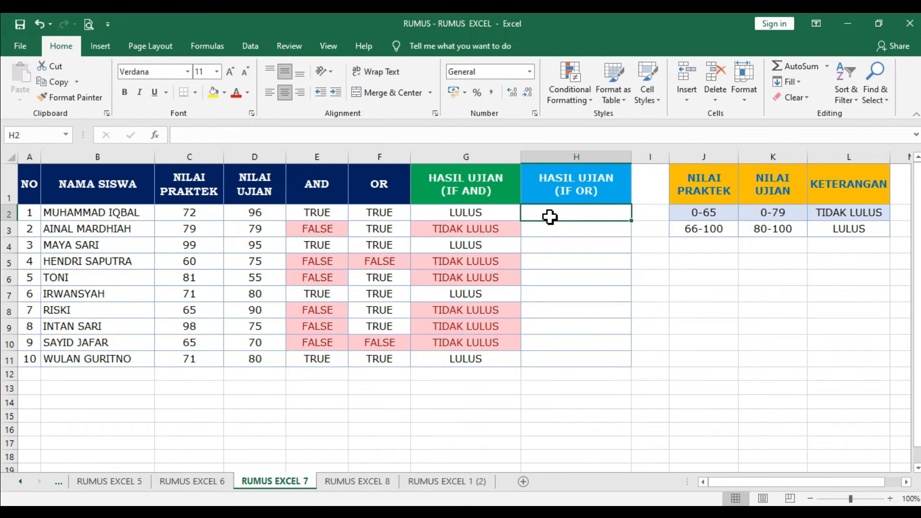
double_click(549, 217)
text(=IF)
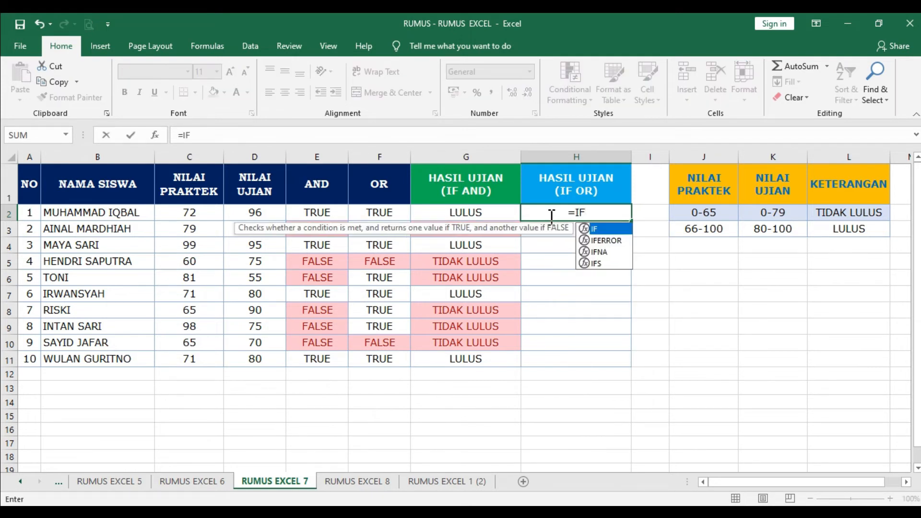
text(()
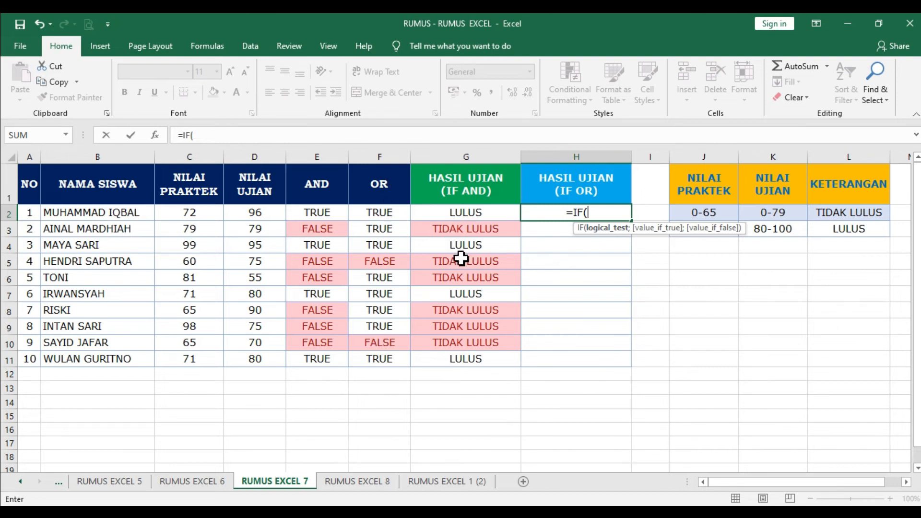
text(OR)
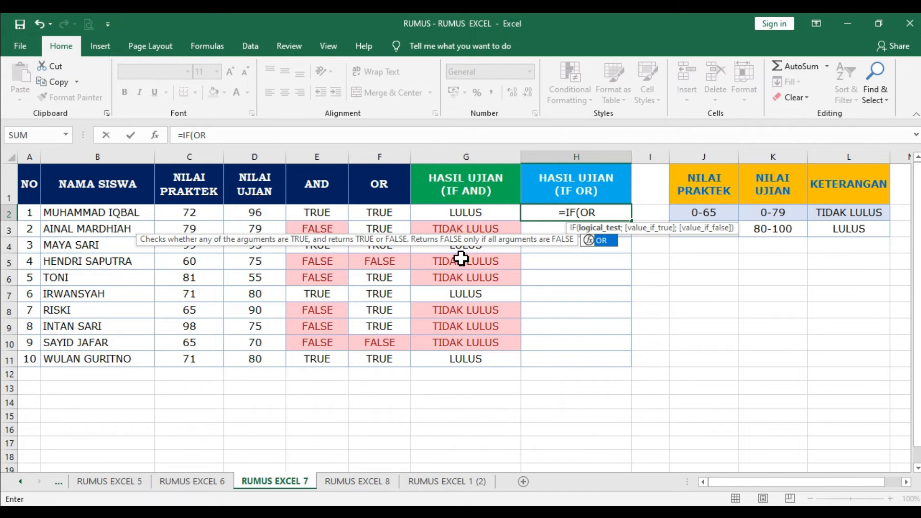
text(()
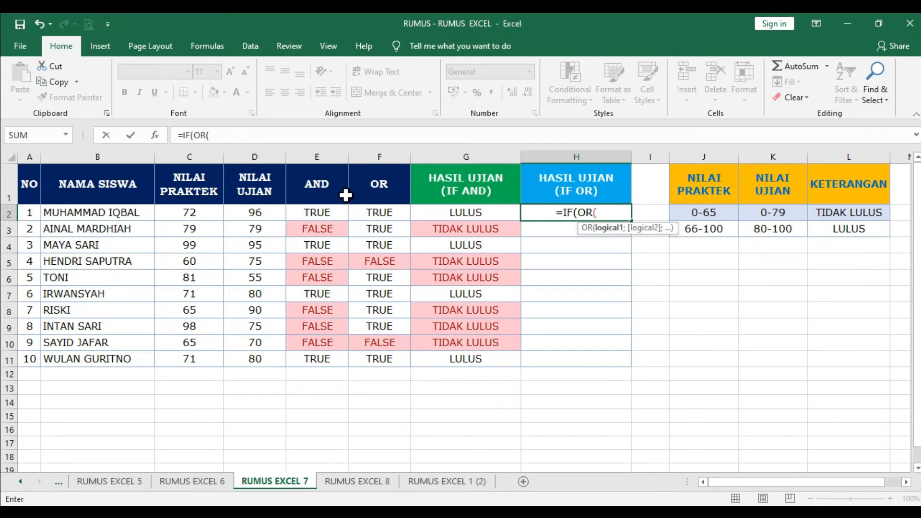
click(187, 212)
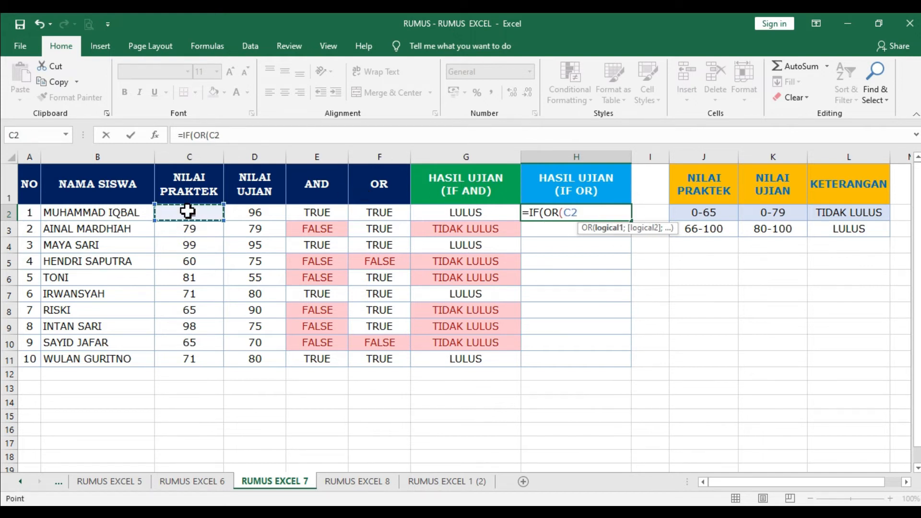
text(>=)
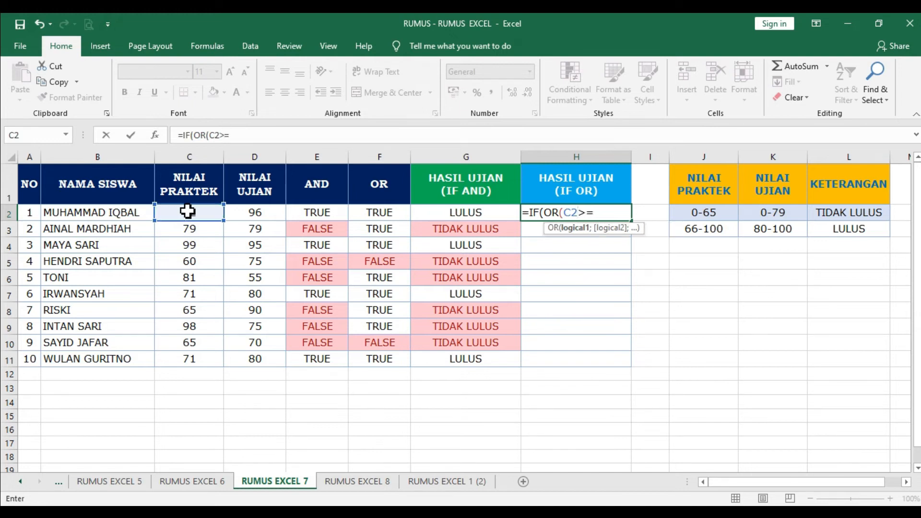
text(66;)
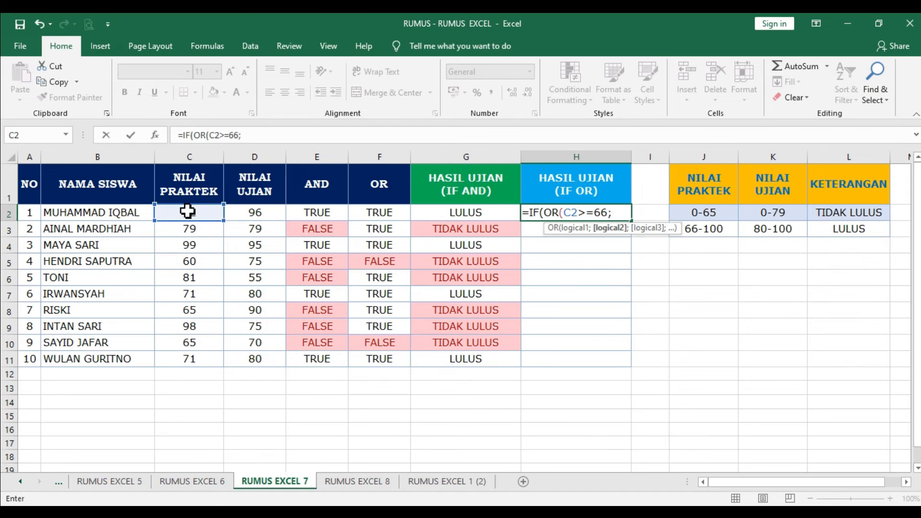
Add D2>=80 as the second OR condition in H2's formula and close the OR test.
click(245, 214)
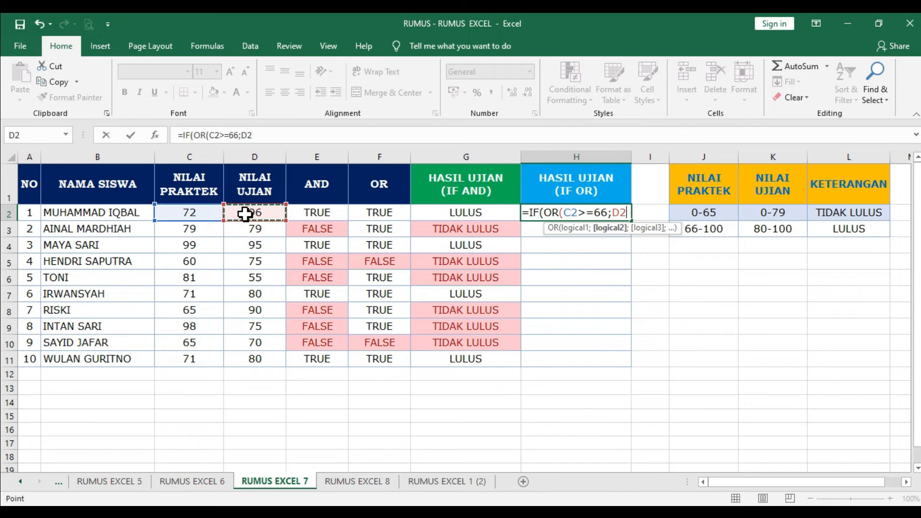
text(>=)
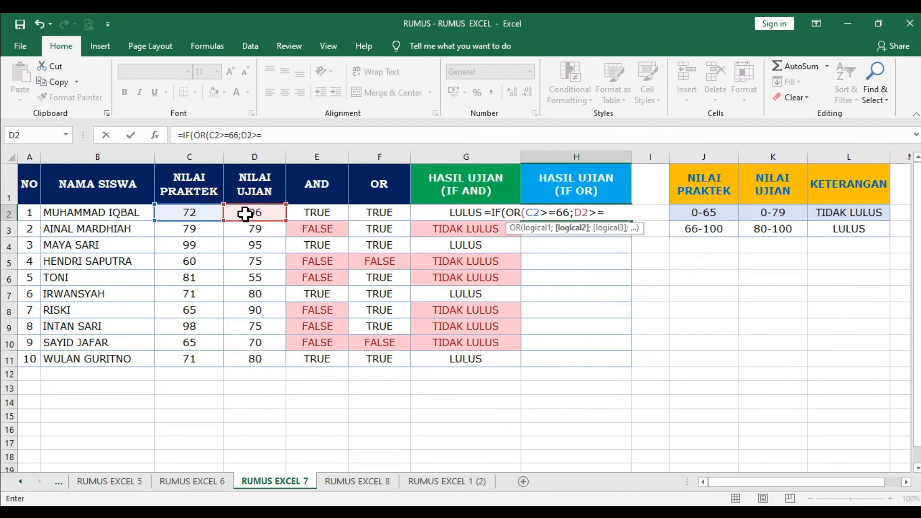
text(80))
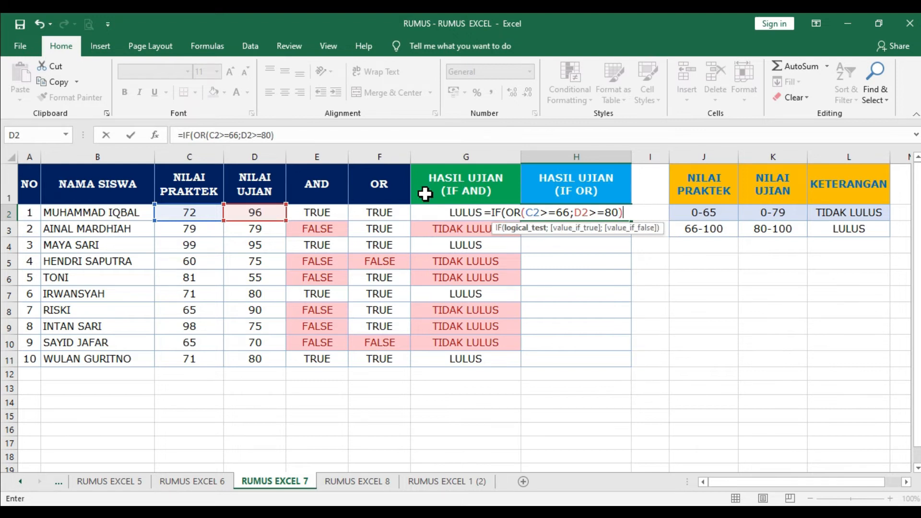
Examine the OR test and each of its two conditions in H2's formula.
double_click(512, 212)
drag(571, 211, 624, 212)
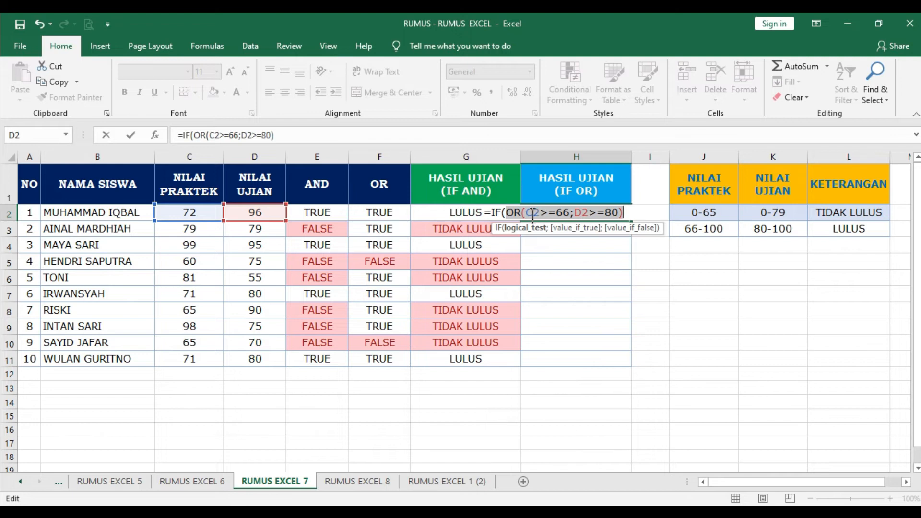
drag(526, 214, 570, 216)
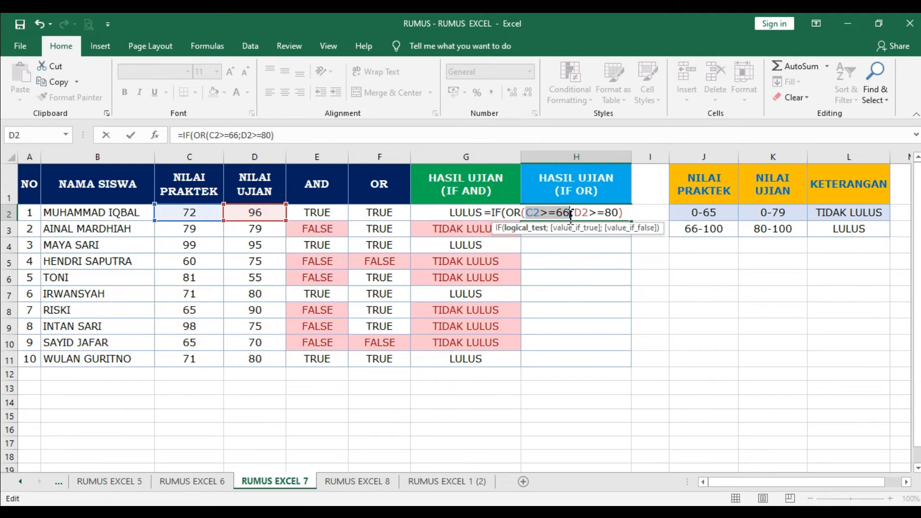
drag(570, 216, 568, 215)
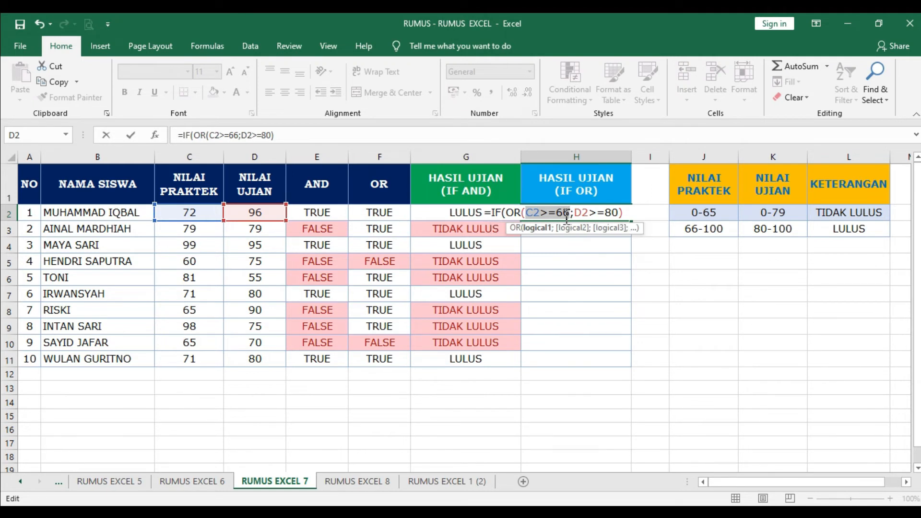
drag(576, 215, 620, 216)
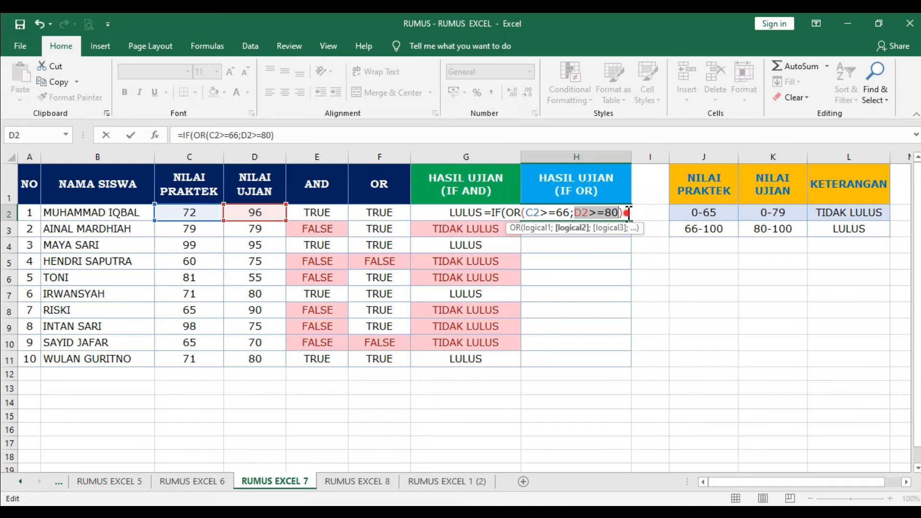
Add cell L3 as the true result in H2's IF formula, followed by the separator for the false result.
click(629, 213)
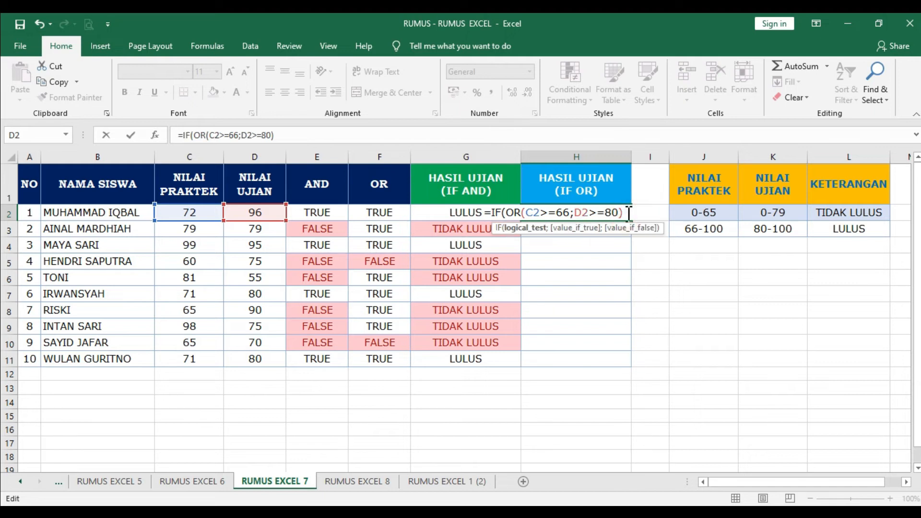
text(;)
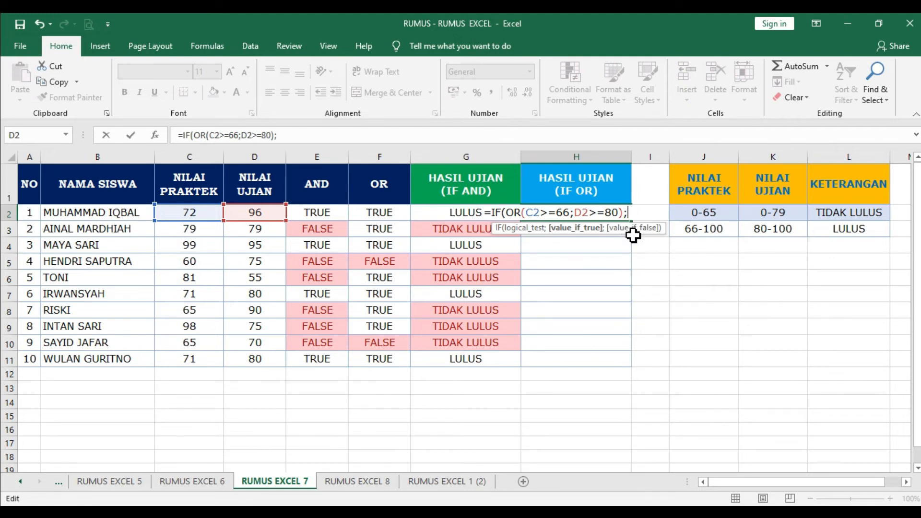
click(827, 231)
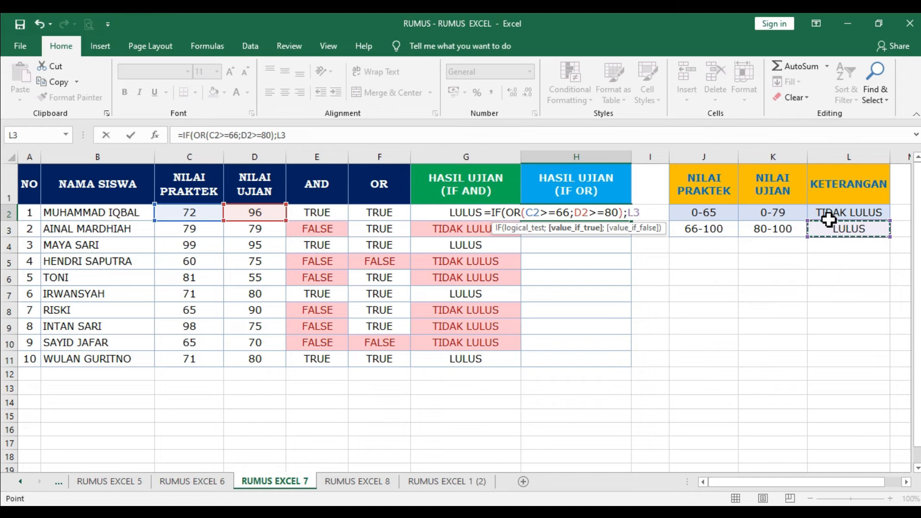
text(;)
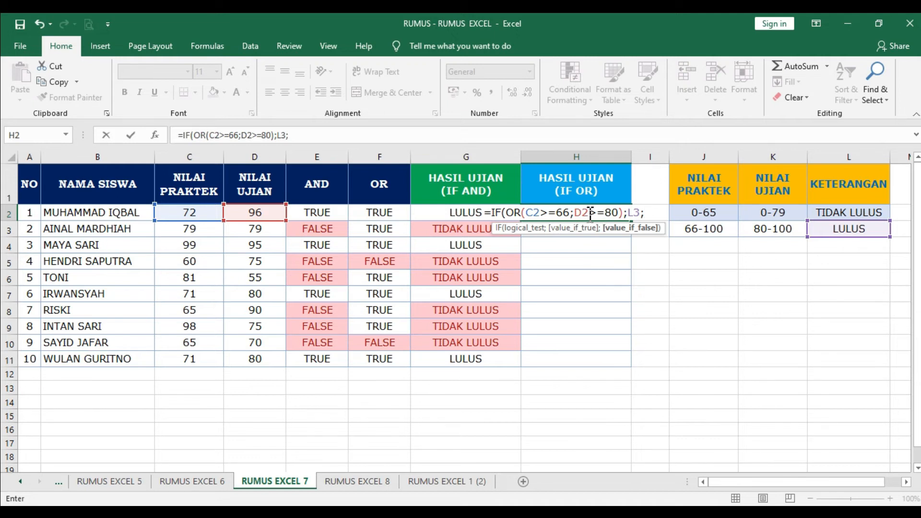
Complete H2's IF formula with cell L2 as the false result and fill the formula down to H11.
click(855, 213)
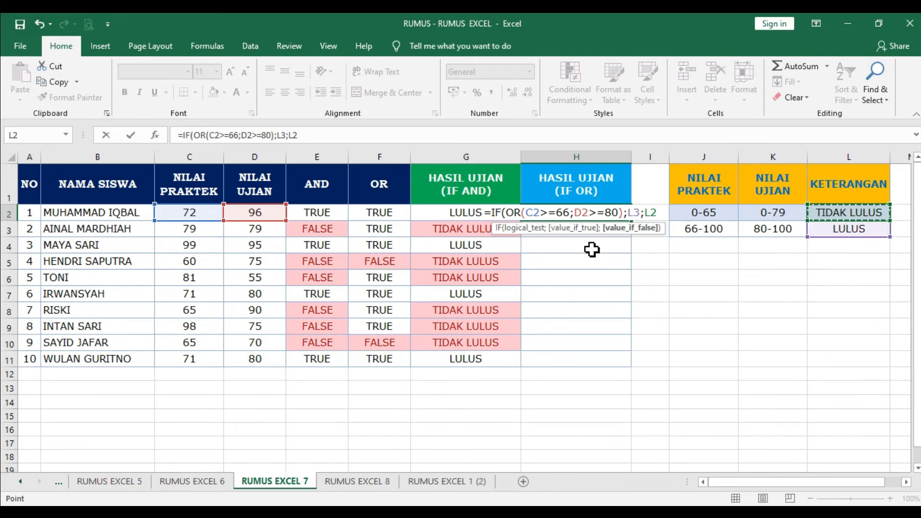
key(Return)
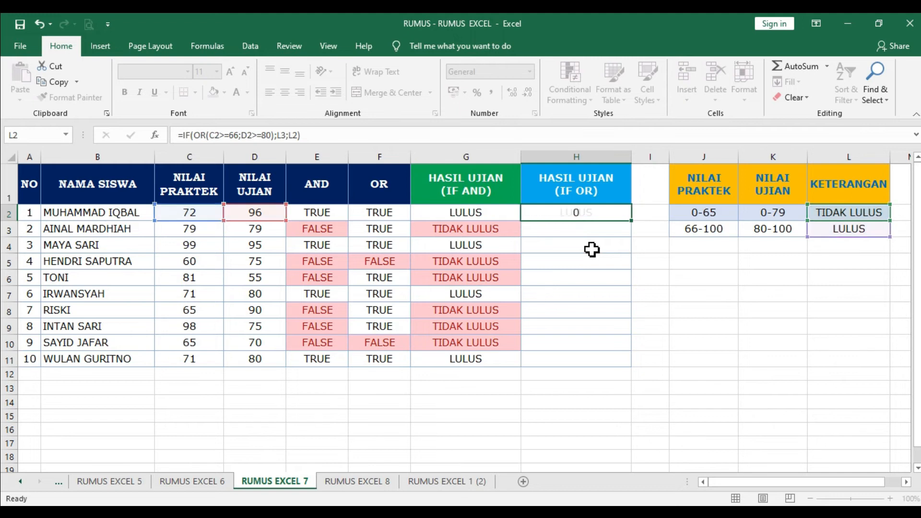
click(602, 214)
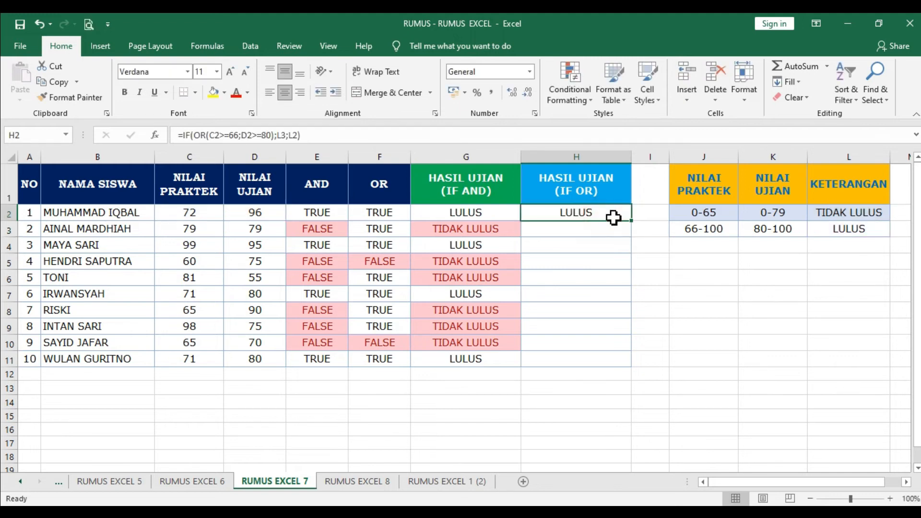
drag(633, 224, 613, 361)
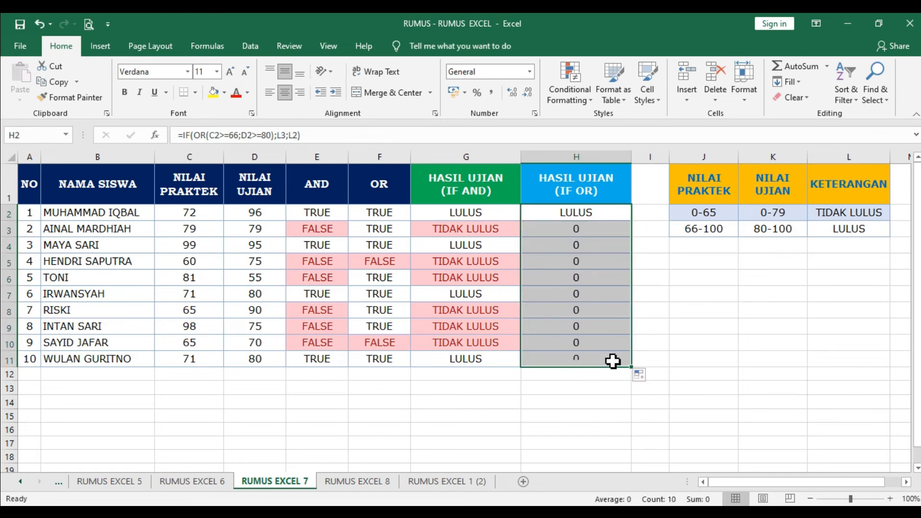
Examine the true and false result references in H2's formula and compare them with the copied formula in H5.
double_click(610, 214)
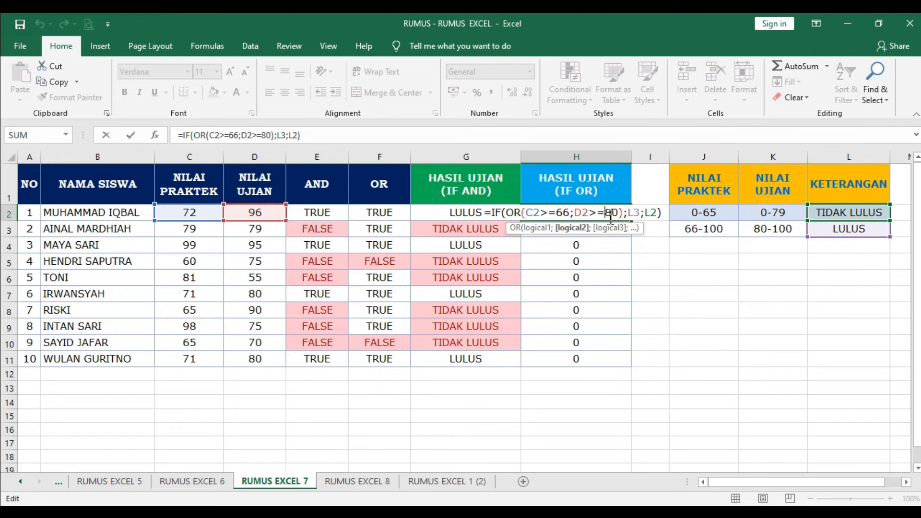
key(Return)
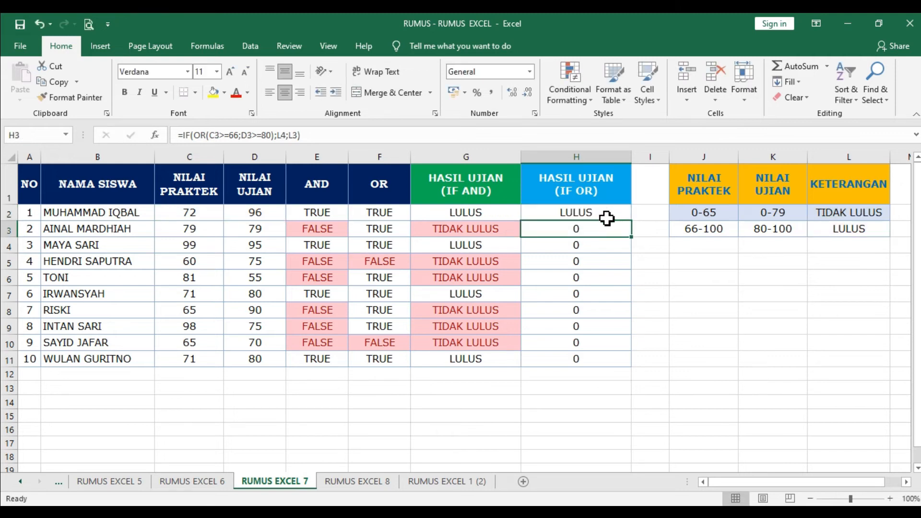
drag(596, 229, 585, 344)
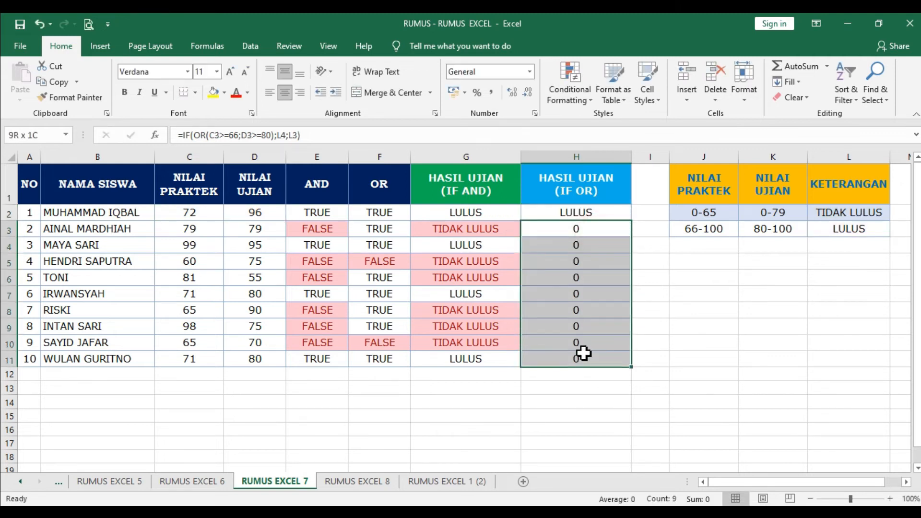
double_click(608, 213)
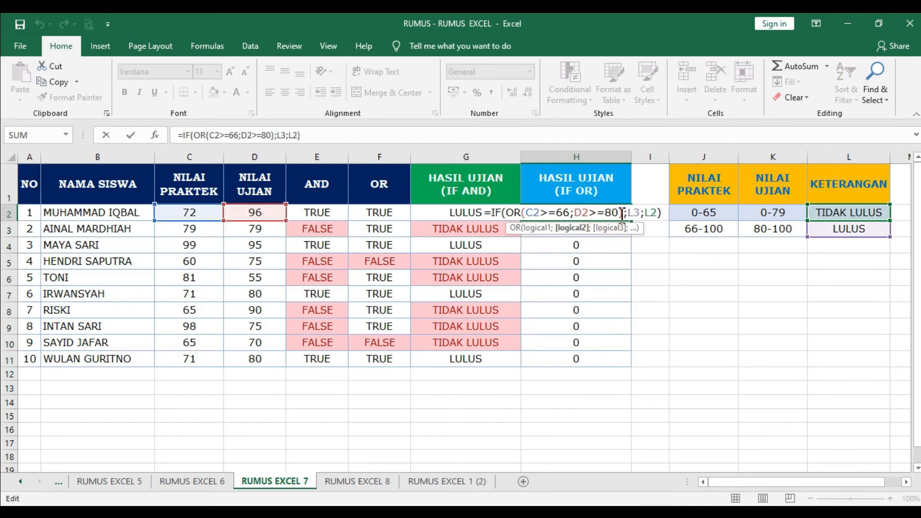
drag(627, 213, 642, 216)
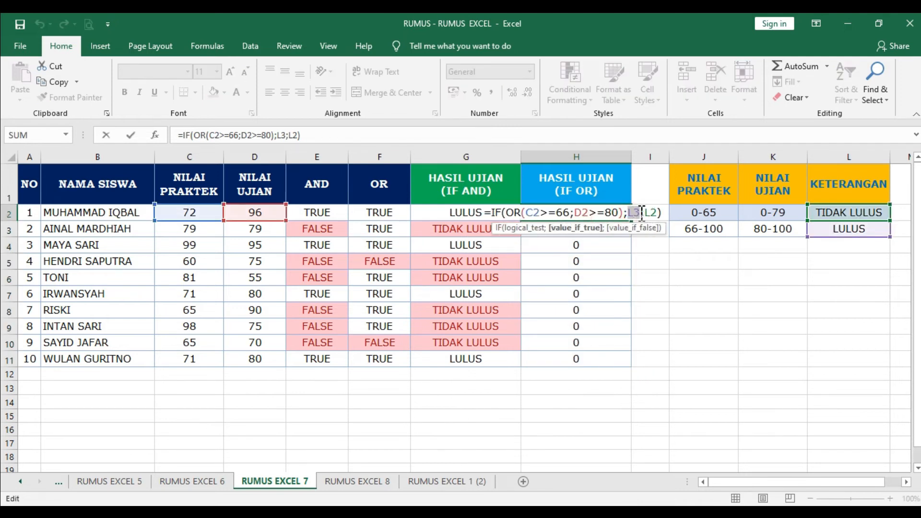
click(642, 213)
key(ctrl+Return)
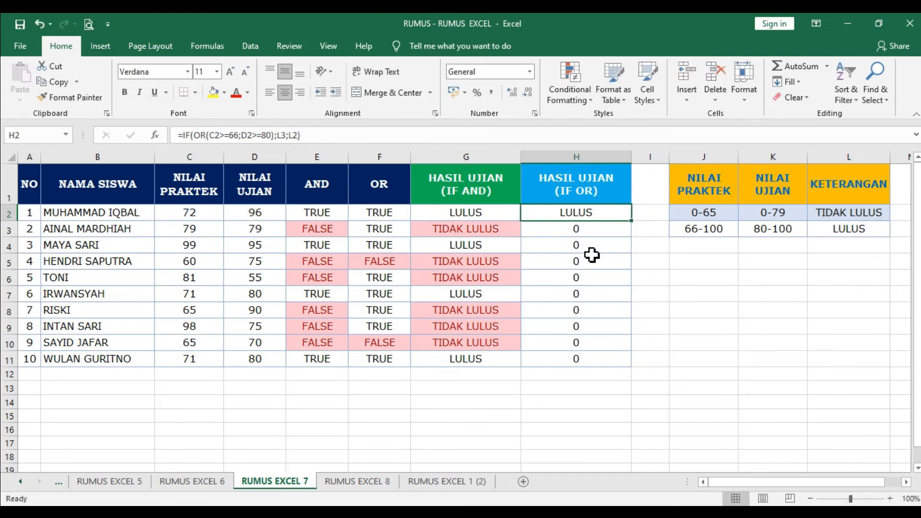
double_click(590, 261)
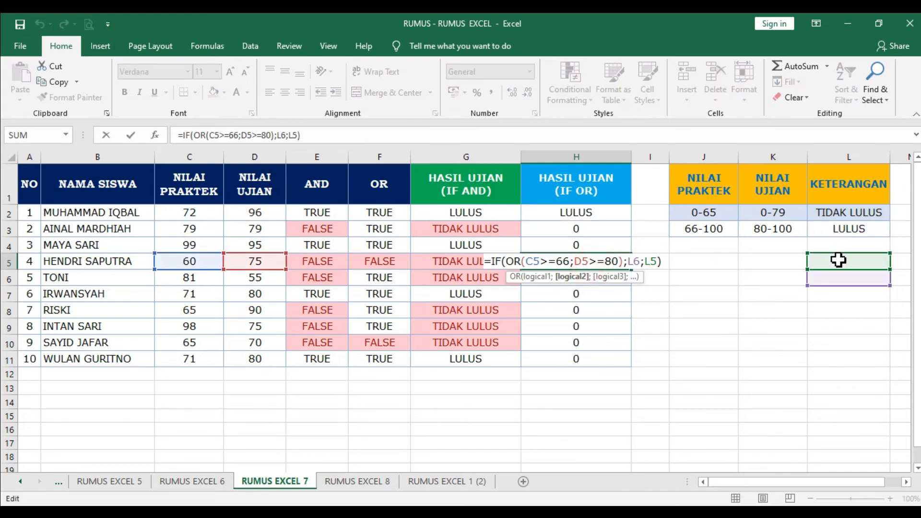
key(ctrl+Return)
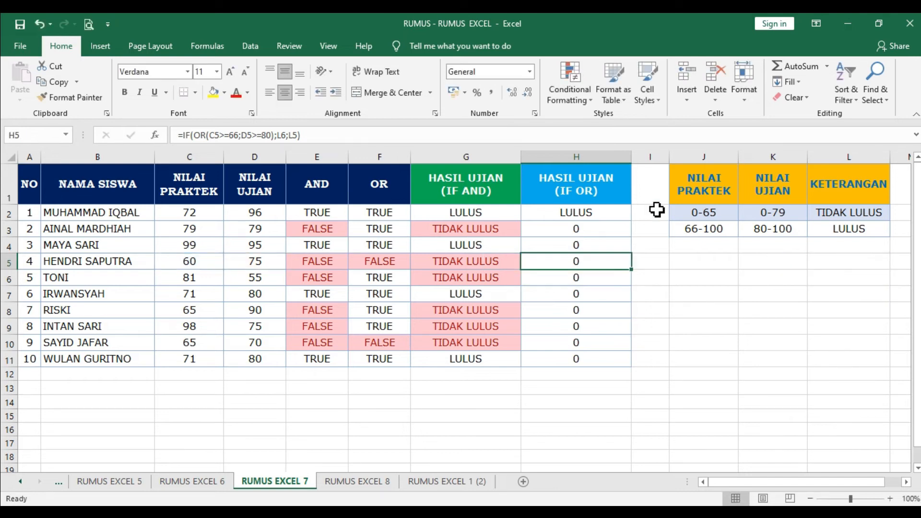
Make the true result reference absolute as $L$3 in H2's formula.
double_click(598, 212)
drag(630, 213, 641, 212)
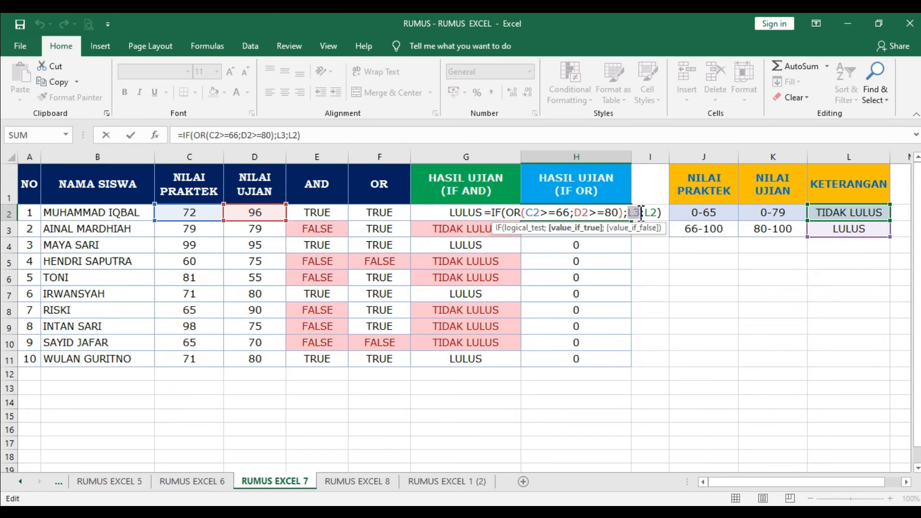
key(F4)
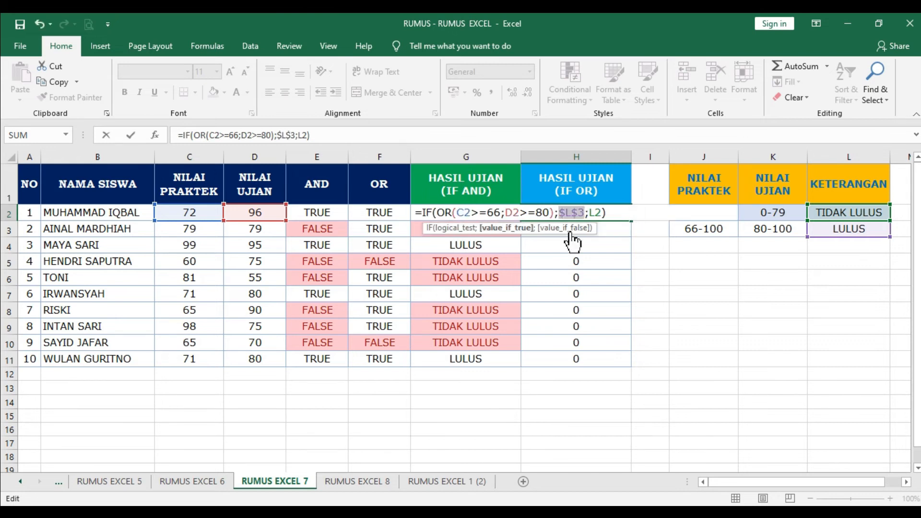
Examine the column and row locks in the $L$3 reference of H2's formula.
click(564, 213)
drag(574, 213, 579, 212)
click(590, 212)
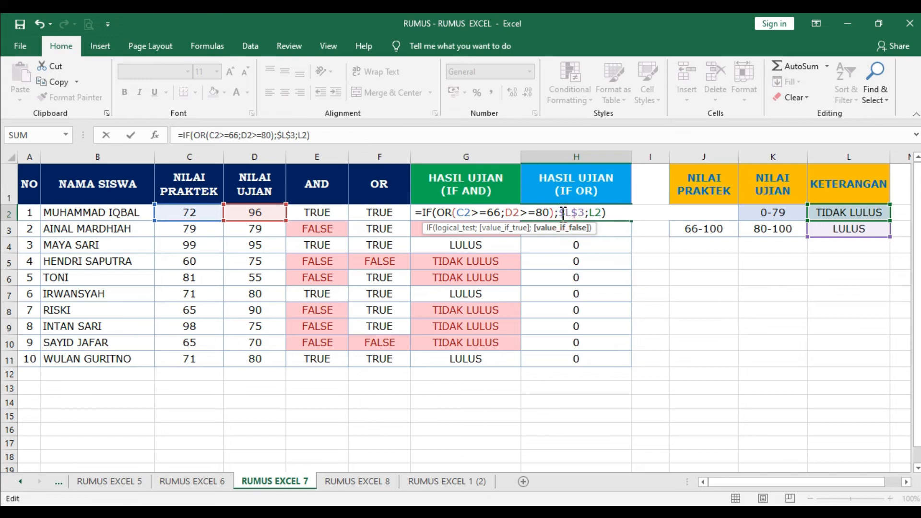
click(571, 213)
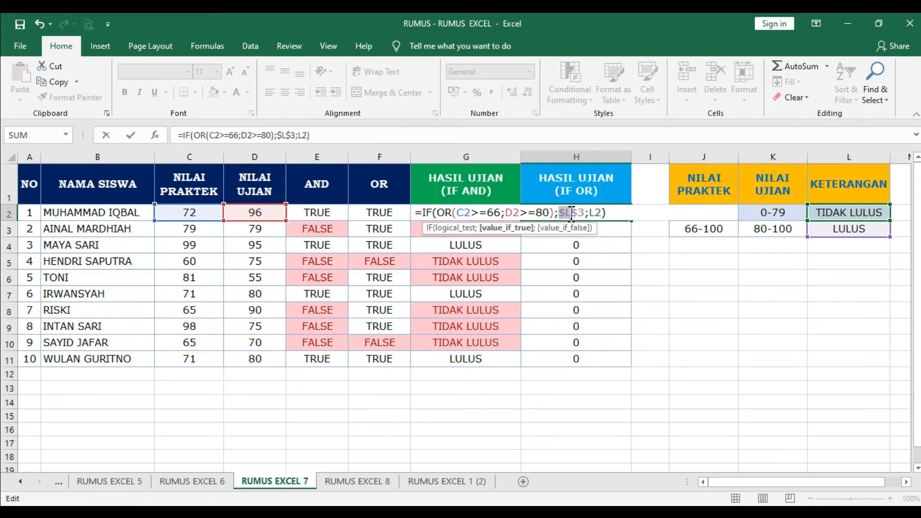
click(565, 212)
click(562, 213)
drag(574, 211, 580, 212)
click(574, 213)
Accept H2's formula with the locked $L$3 reference and fill it down to H11.
key(ctrl+Return)
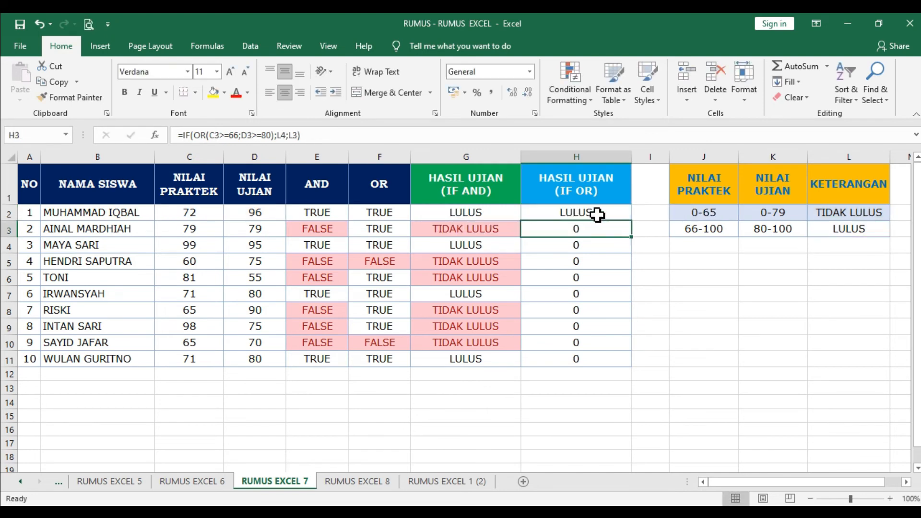
double_click(630, 221)
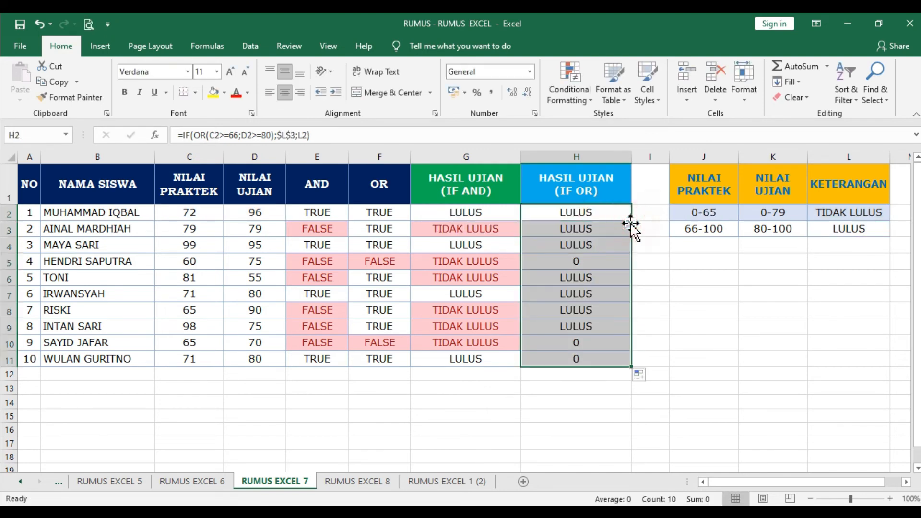
Examine the locked true result and the unlocked false result references in the copied formulas in H5, H3 and H4.
click(582, 264)
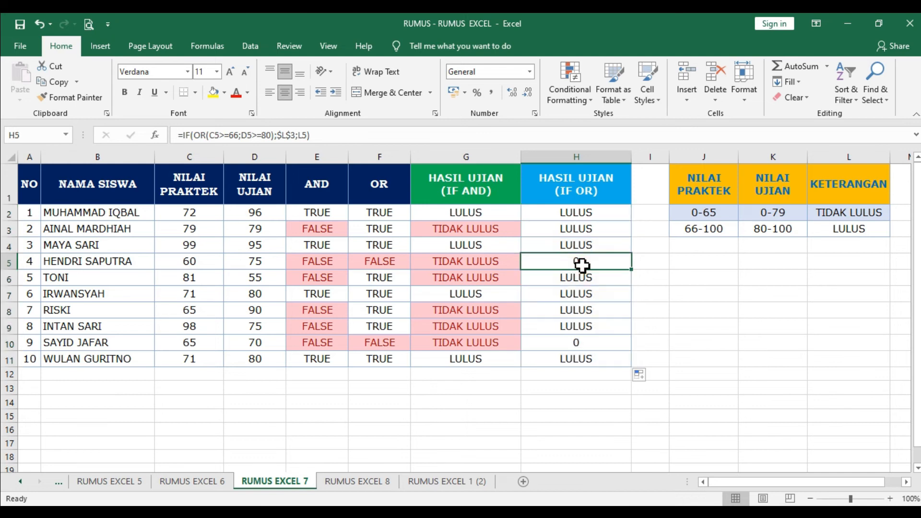
double_click(582, 265)
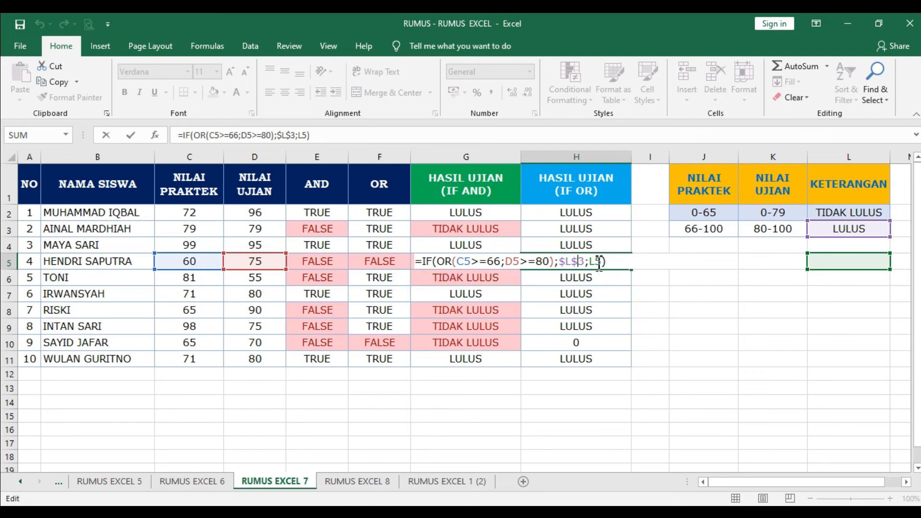
key(Return)
click(597, 231)
double_click(598, 230)
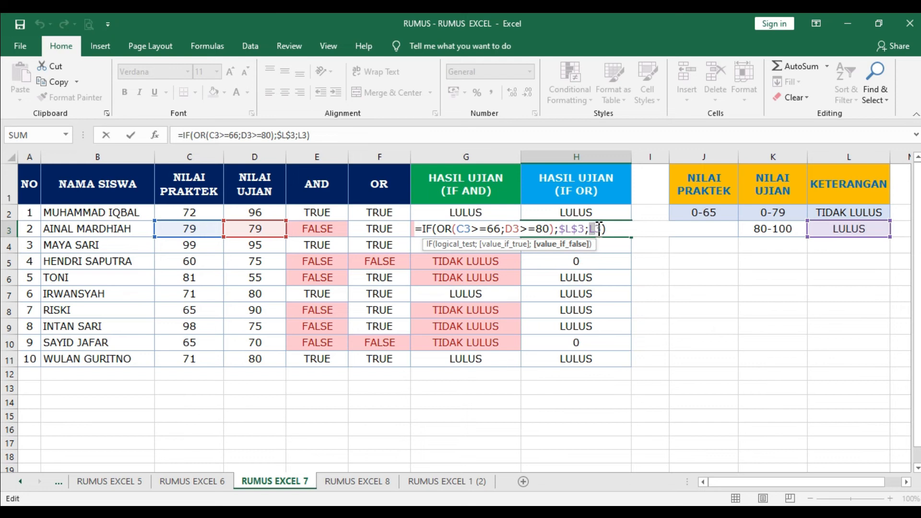
key(Return)
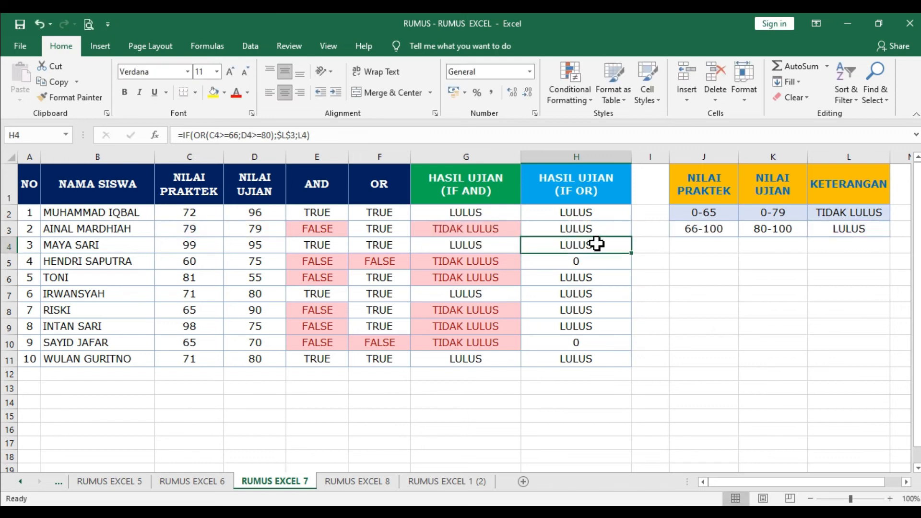
double_click(596, 244)
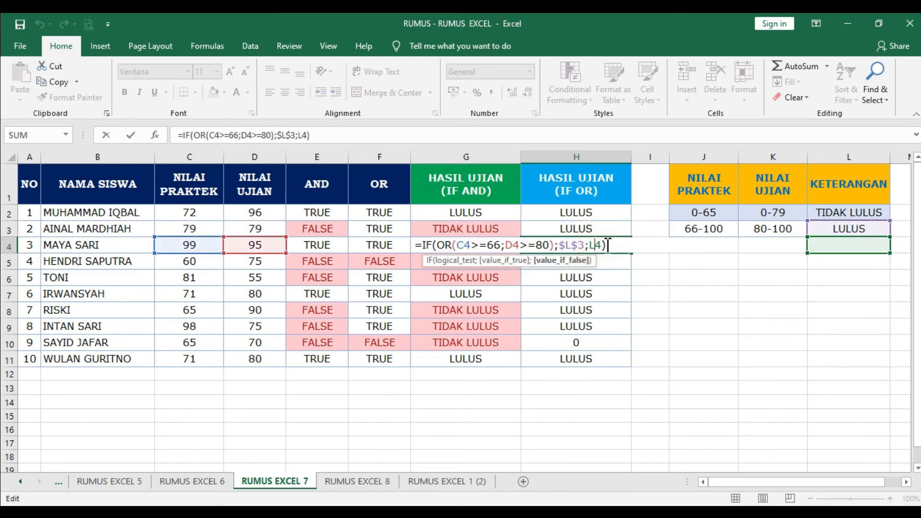
key(Return)
Check the copied formulas further down column H to H11 and inspect the references in H8's formula.
key(Down)
key(Down)
key(Down)
key(Down)
key(Down)
key(Down)
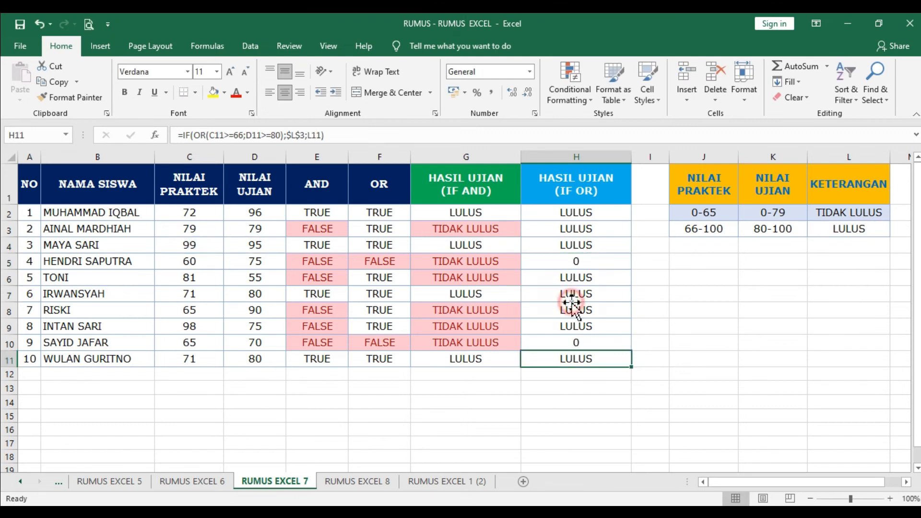
double_click(572, 307)
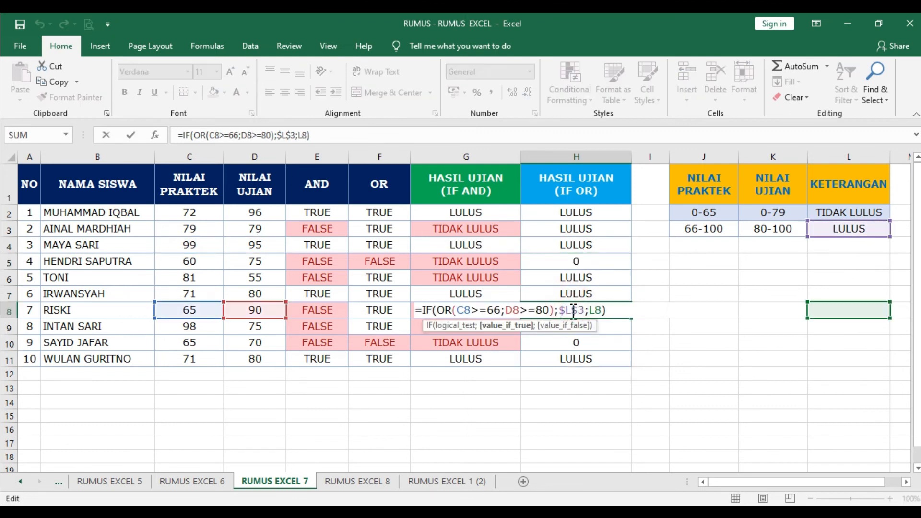
key(Return)
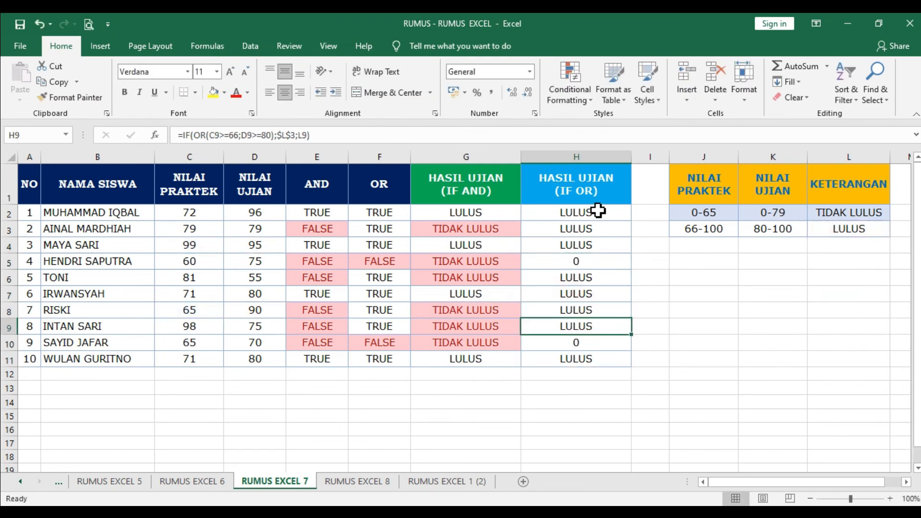
Make the false result reference absolute as $L$2 in H2's formula and fill the formula down to H11.
click(597, 214)
double_click(597, 214)
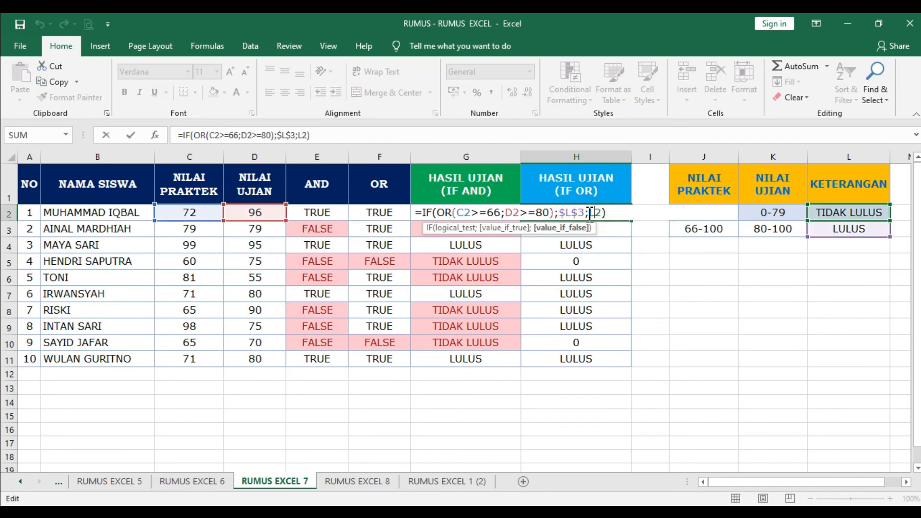
double_click(594, 213)
key(F4)
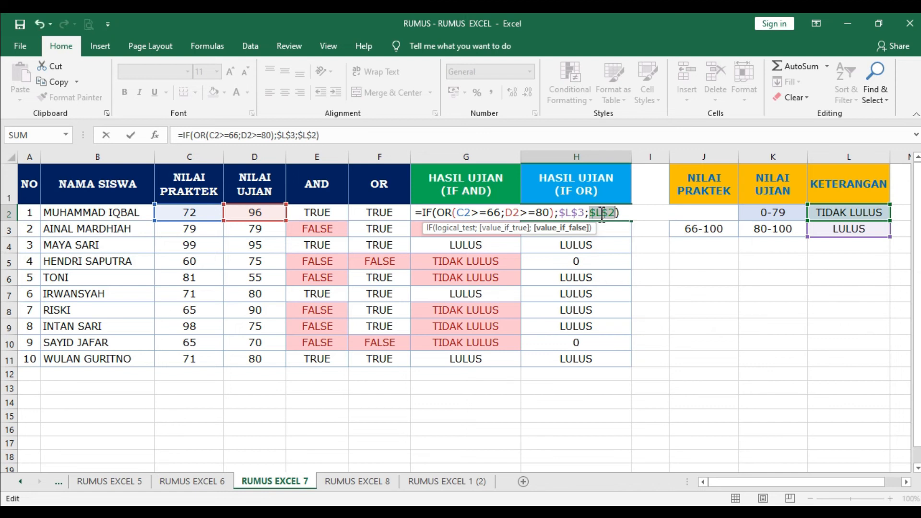
key(ctrl+Return)
click(624, 215)
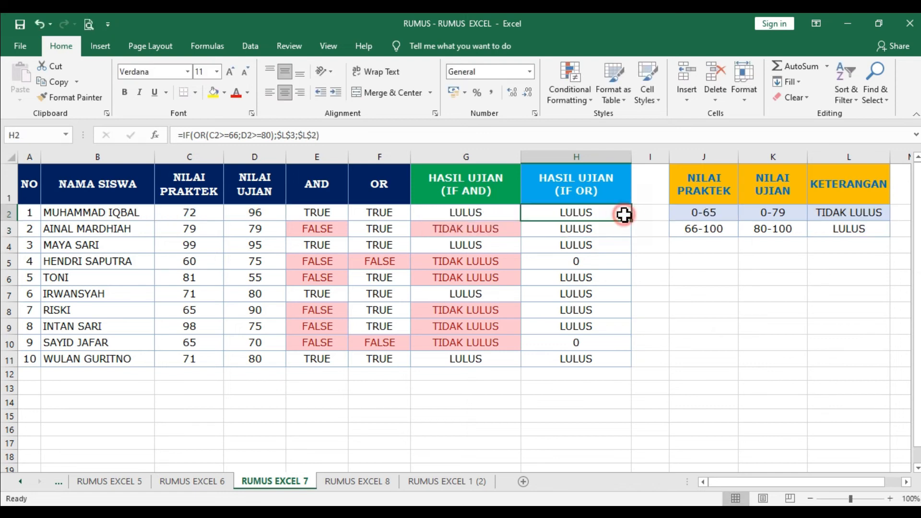
double_click(631, 221)
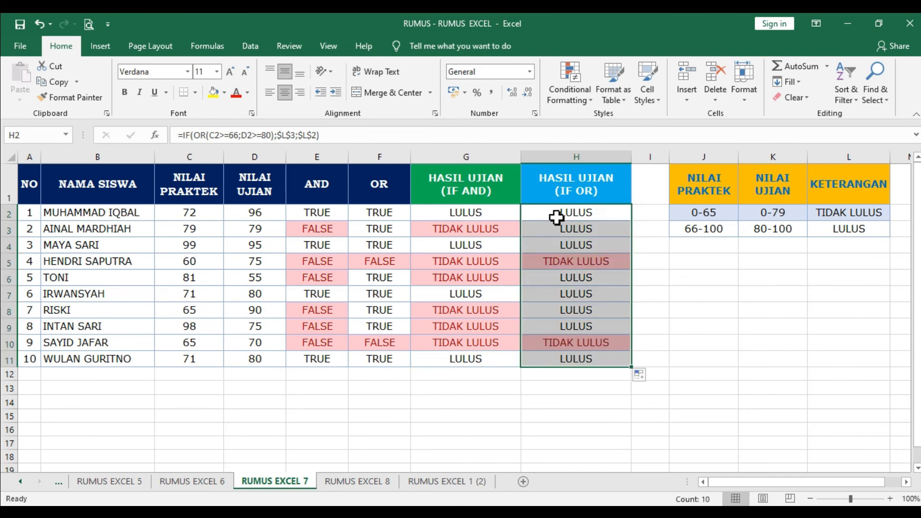
Examine the IF OR results in H5 and H10, and compare the scores in rows 5 and 6 with the pass criteria in J3:L3.
click(557, 263)
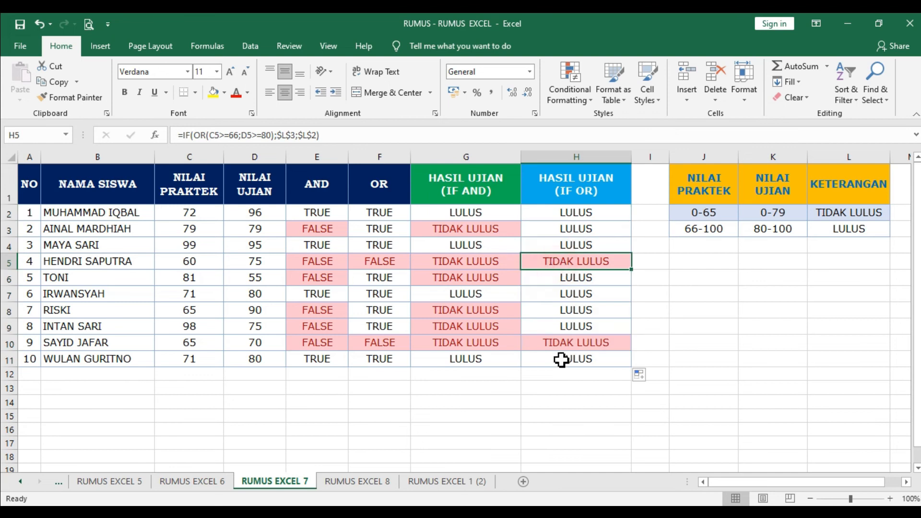
click(558, 345)
click(536, 260)
drag(536, 259, 204, 263)
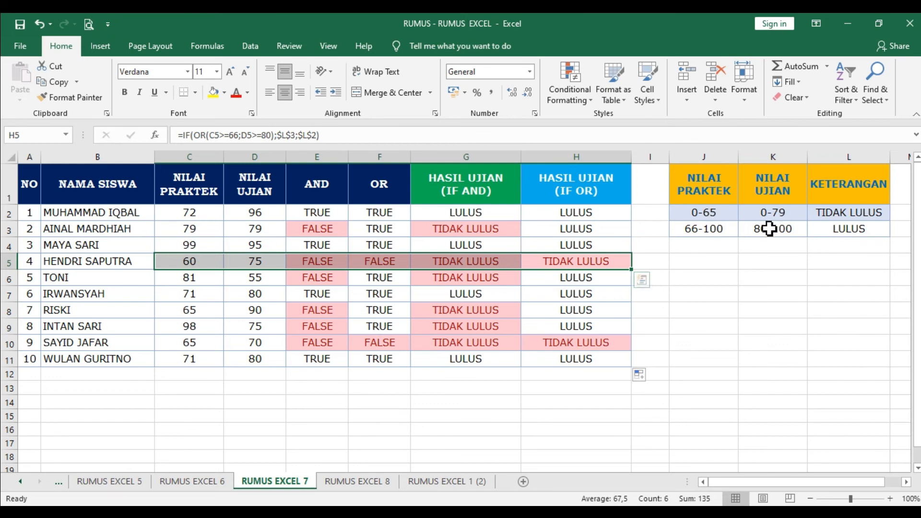
drag(713, 234, 858, 231)
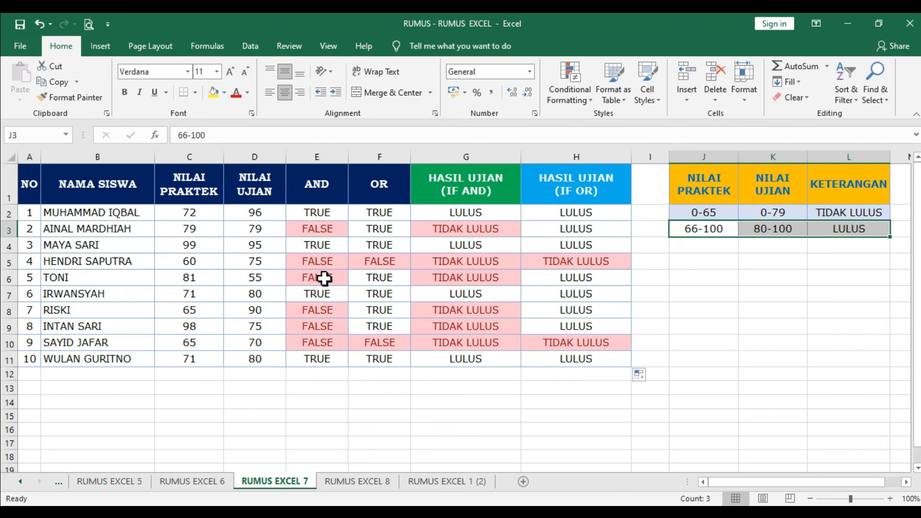
drag(539, 264, 82, 268)
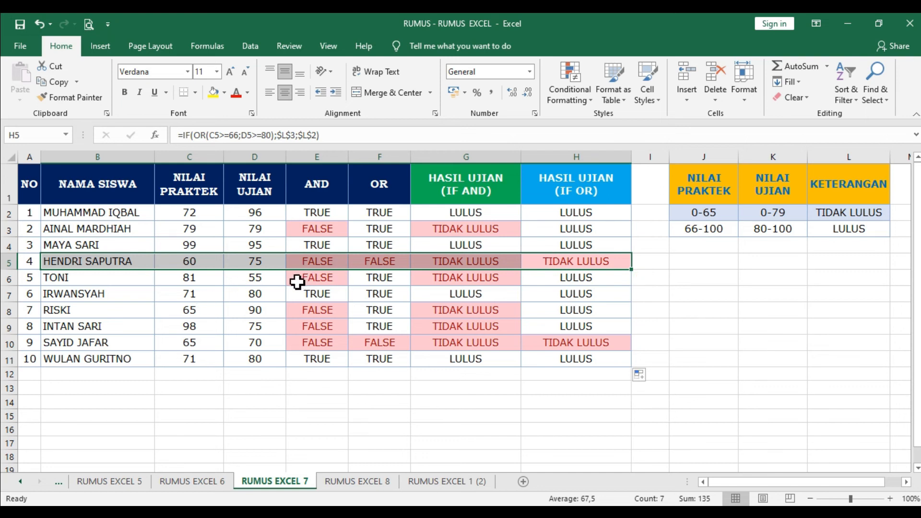
click(9, 281)
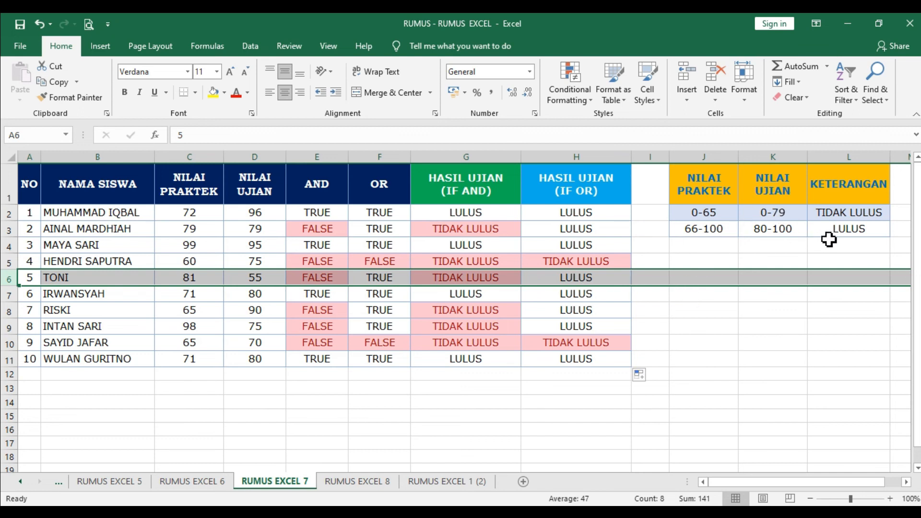
Examine the IF OR formulas in H7 and H5 and the absolute $L$3 and $L$2 result references in H2's formula.
click(560, 298)
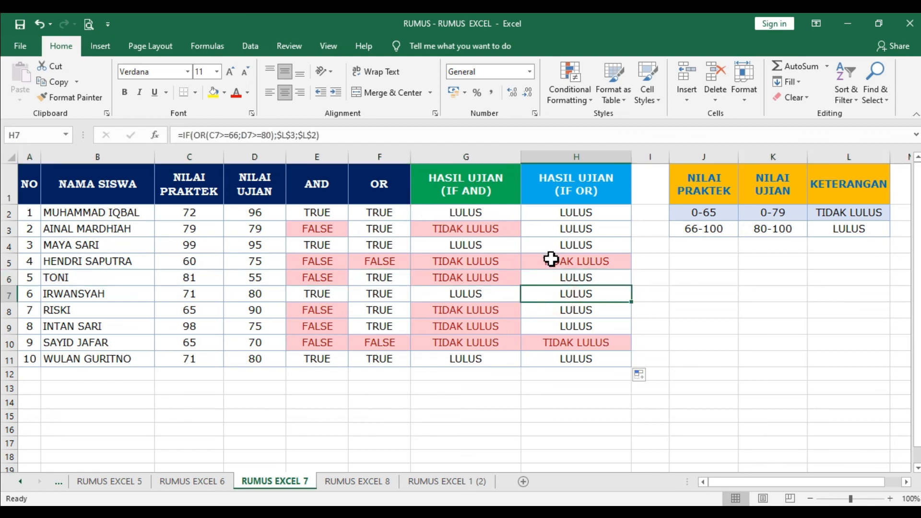
click(571, 262)
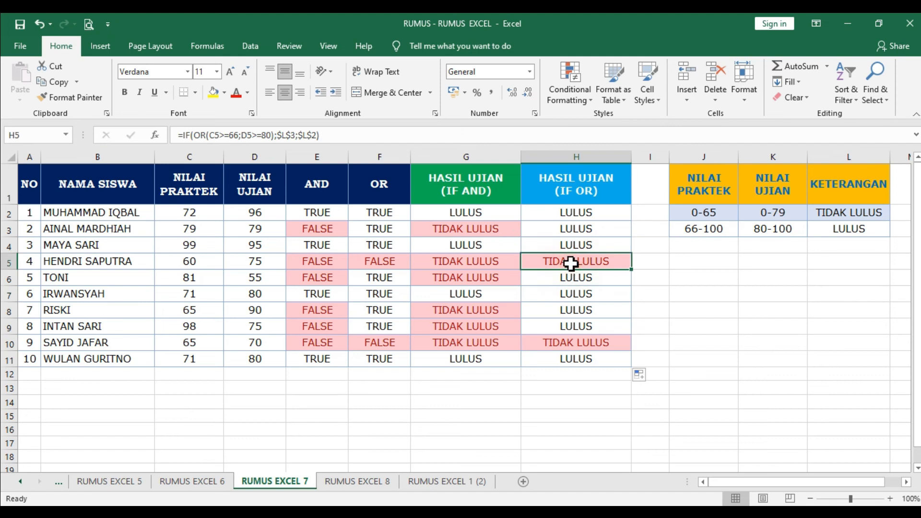
double_click(597, 215)
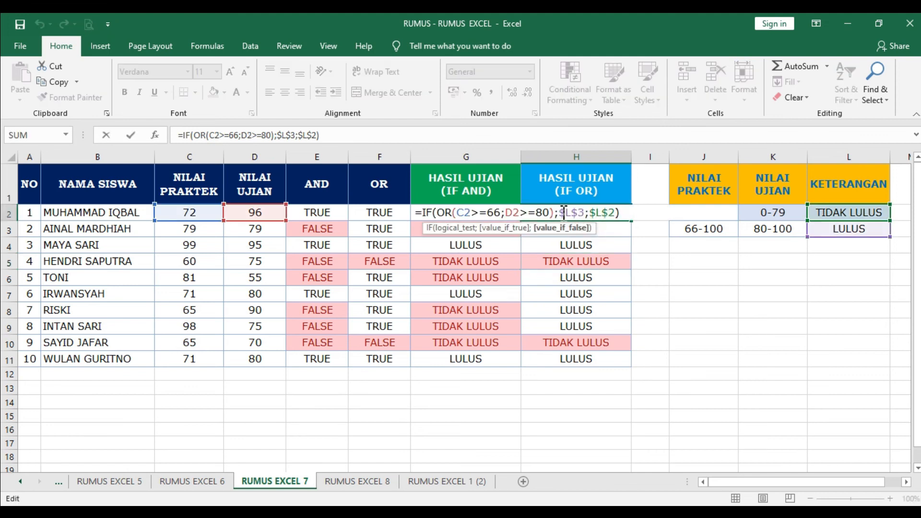
drag(558, 213, 617, 216)
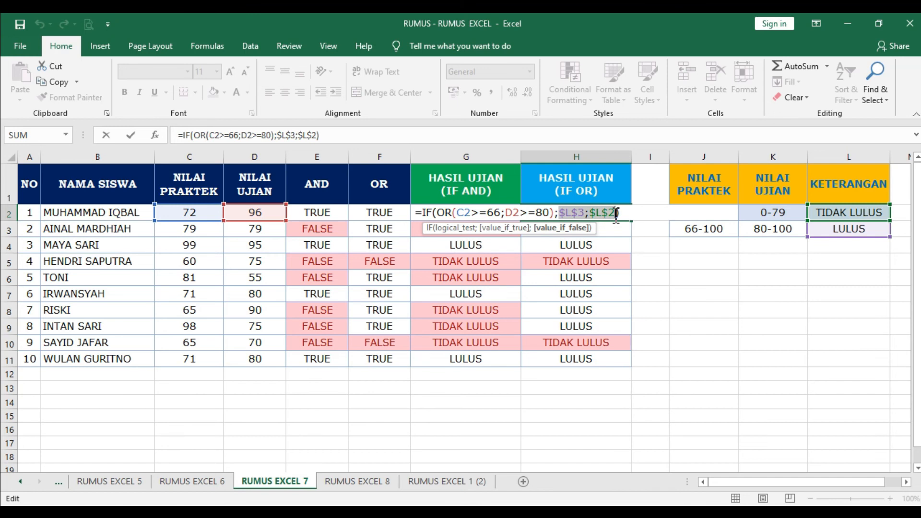
key(Return)
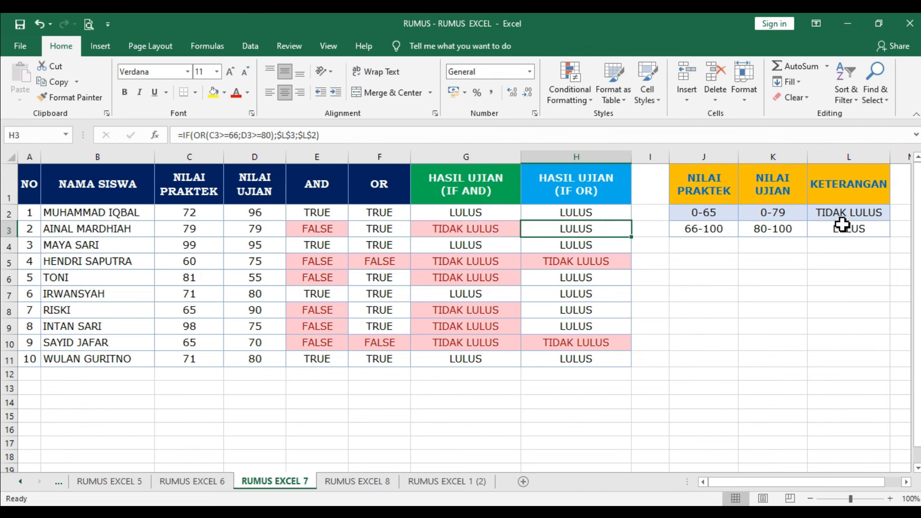
Change the failing label in L2 to UJIAN ULANG and check the IF OR results in column H, including H10.
click(848, 215)
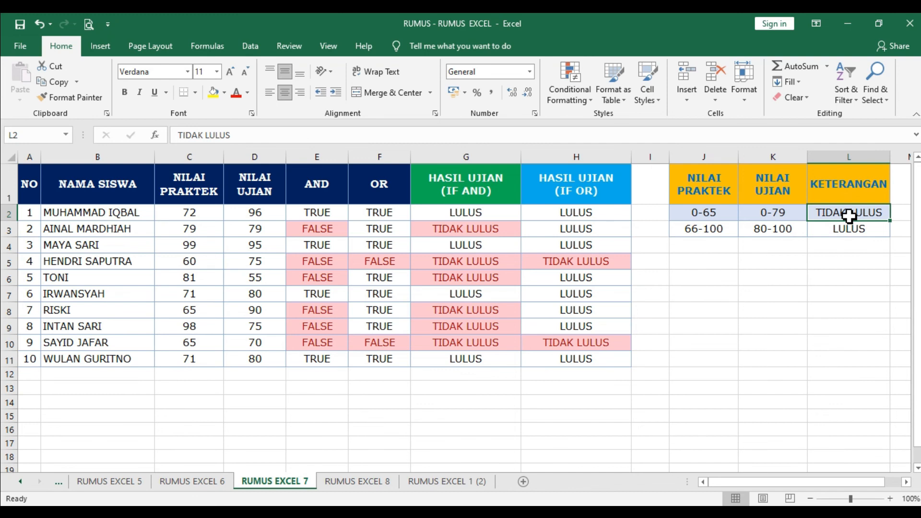
text(UJIAN ULANG)
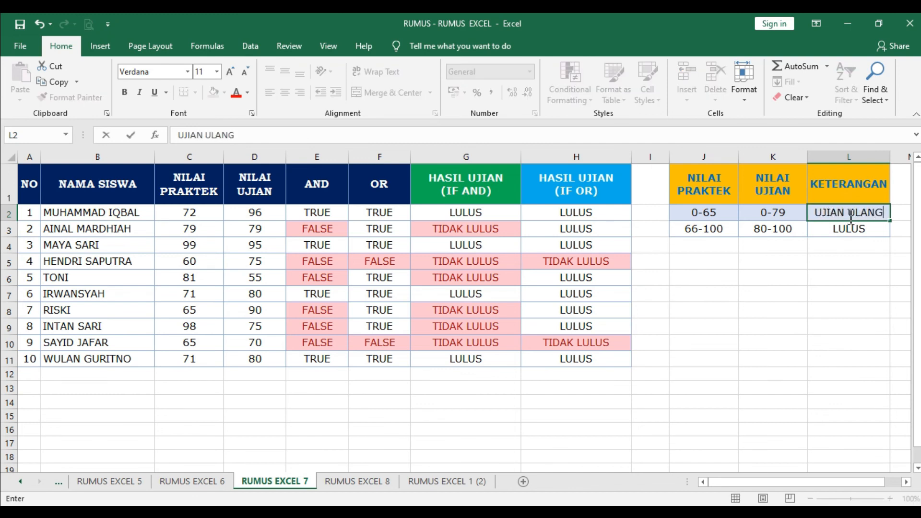
key(Return)
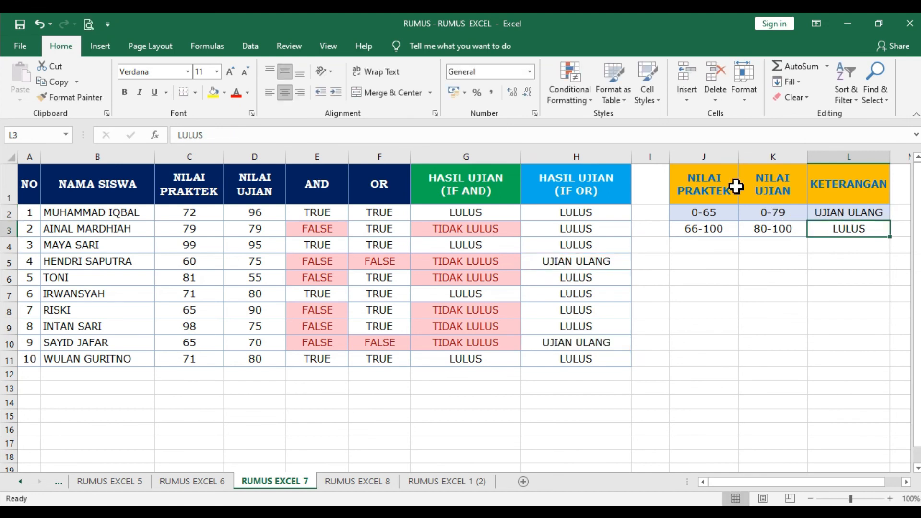
click(603, 168)
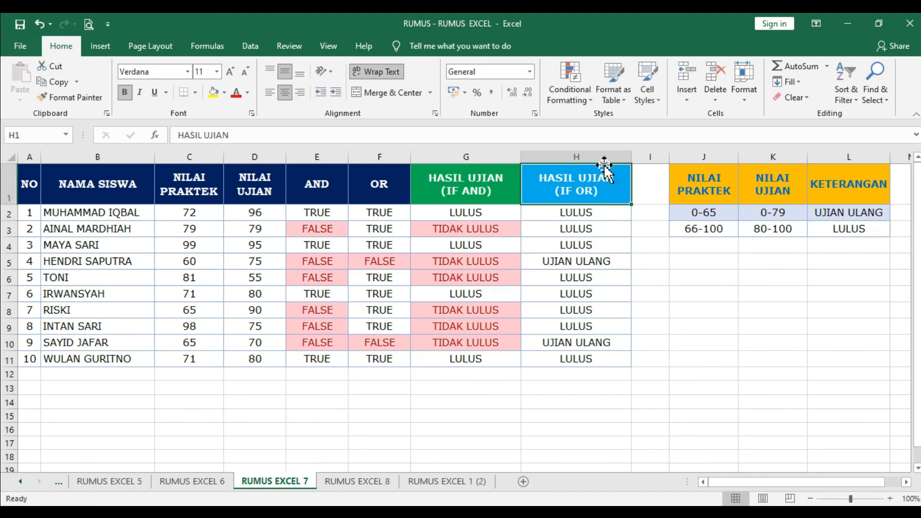
click(600, 156)
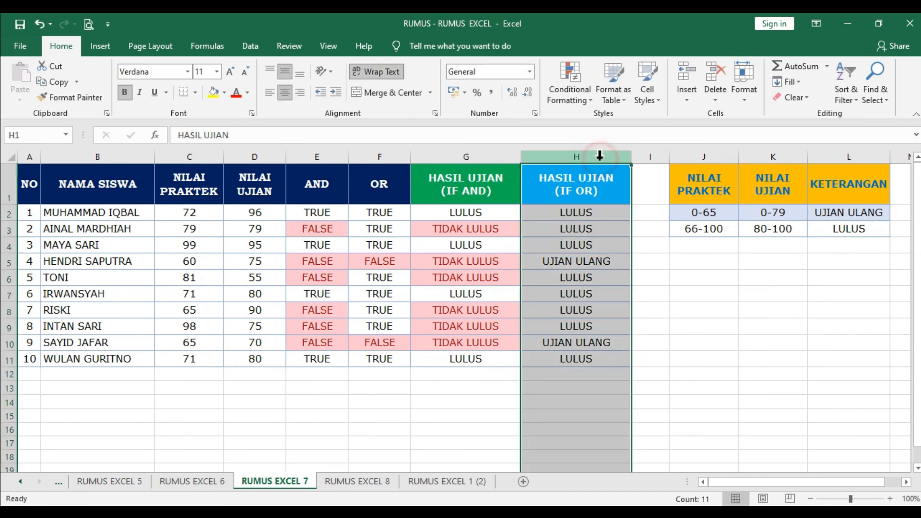
click(568, 346)
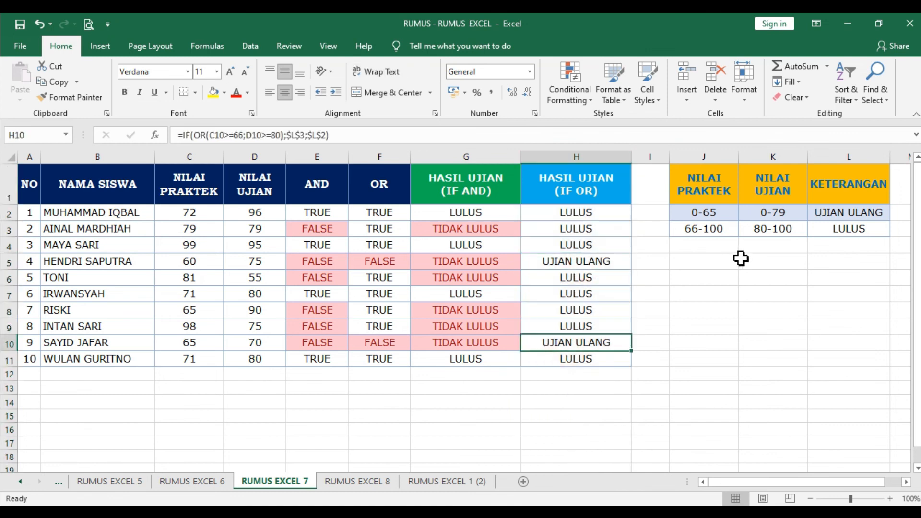
Change the passing label in L3 to BAGUS and check the IF OR results in H2:H11 against the labels in column L.
click(858, 230)
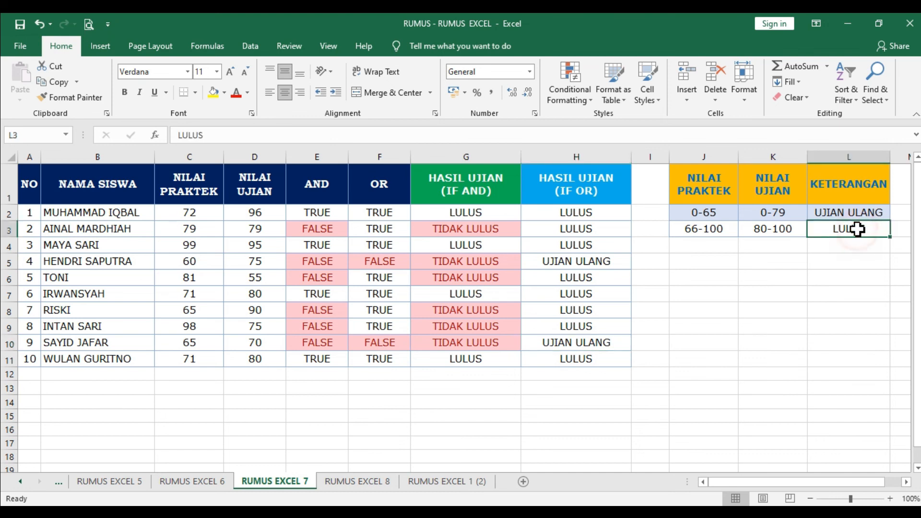
text(BAGUS)
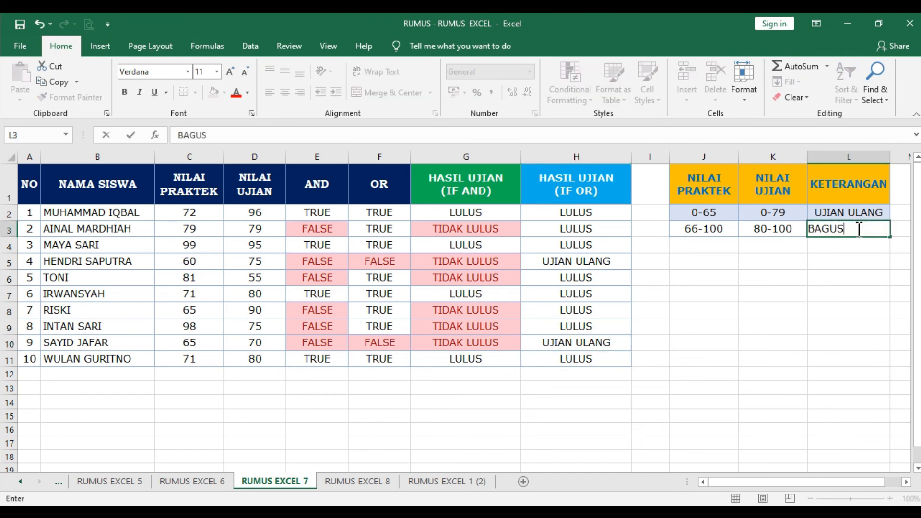
key(Return)
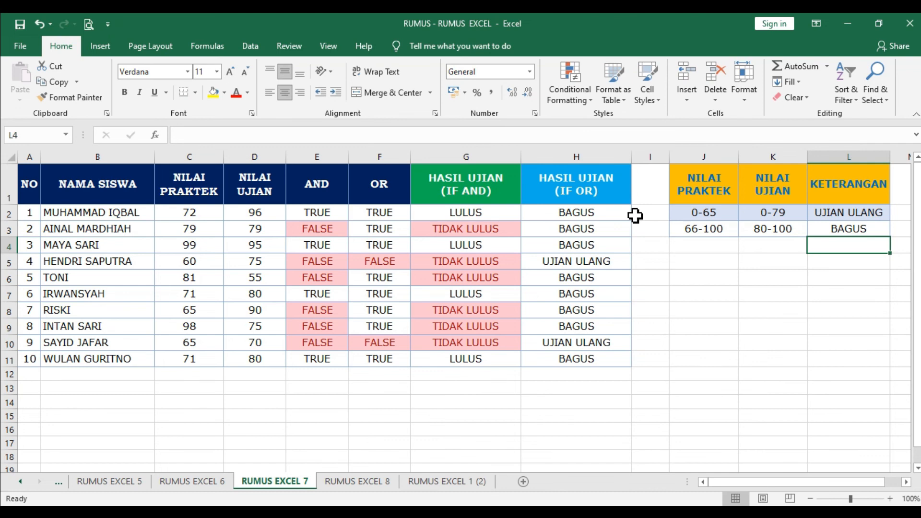
click(596, 157)
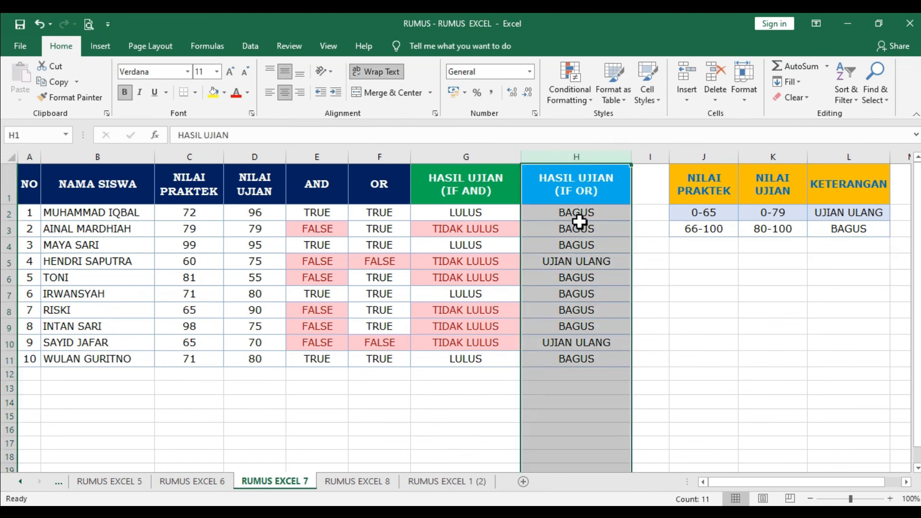
drag(579, 218, 577, 245)
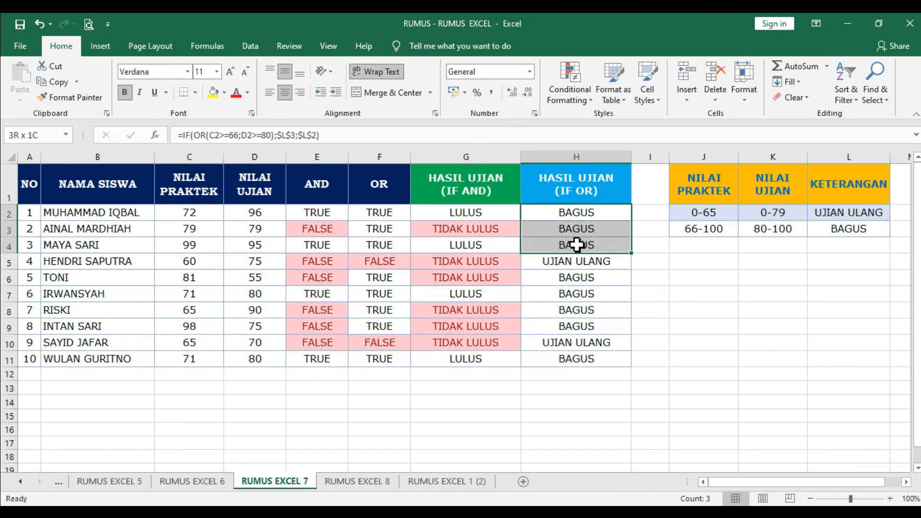
drag(571, 279, 574, 325)
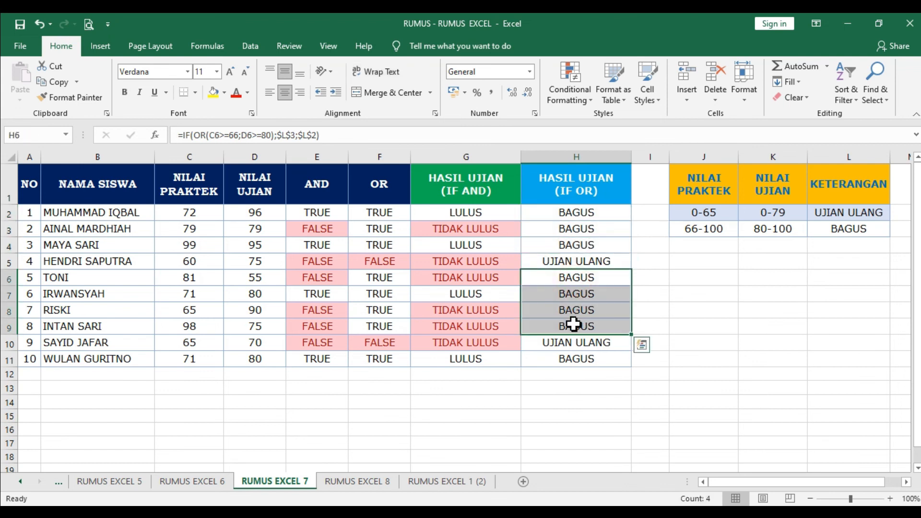
click(567, 360)
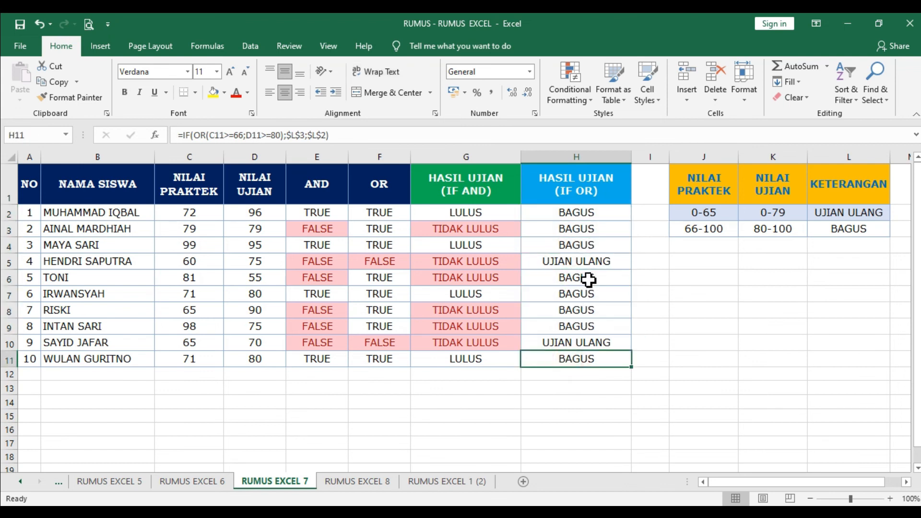
click(590, 265)
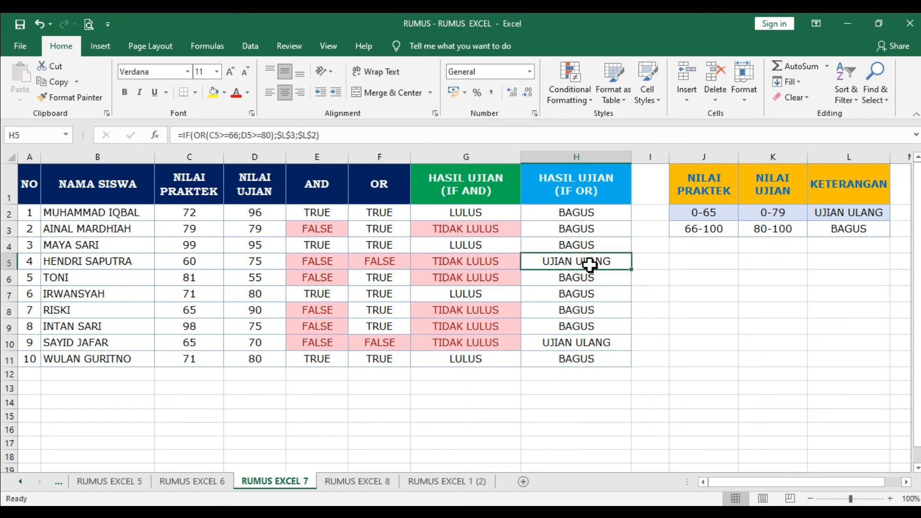
click(849, 212)
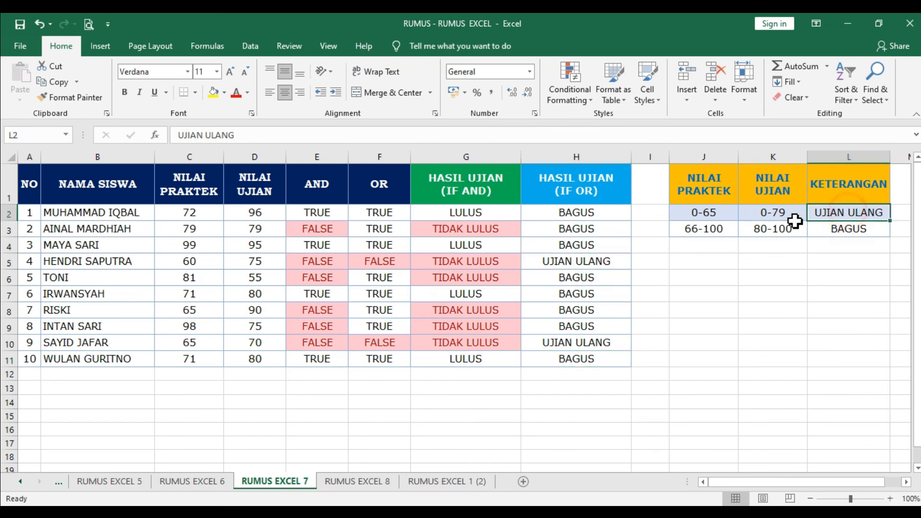
Compare the quoted result texts in G2's IF AND formula with the $L$3 true result reference in H2's IF OR formula.
drag(474, 214, 466, 357)
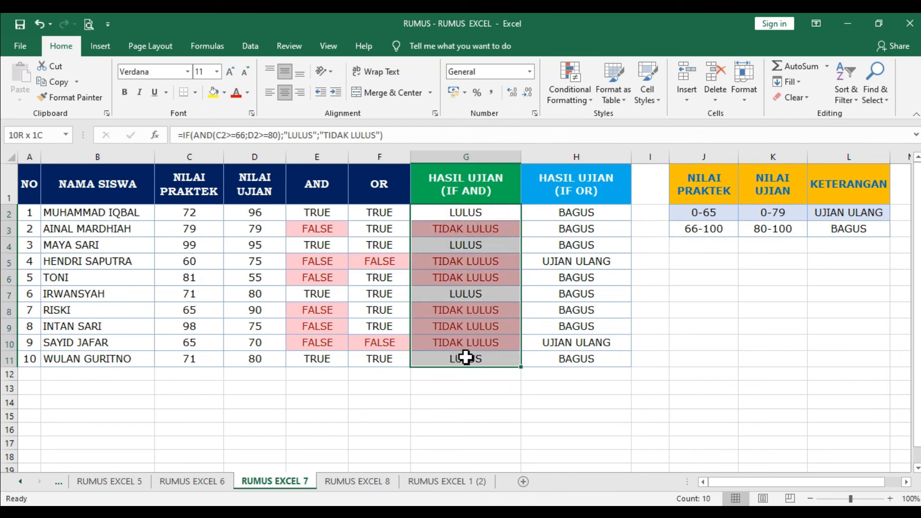
click(481, 215)
double_click(482, 216)
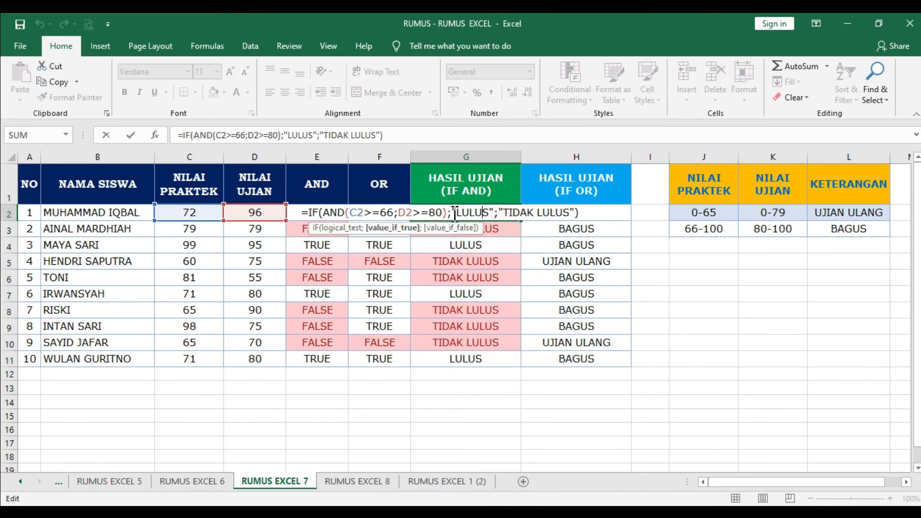
drag(452, 214, 576, 214)
key(Return)
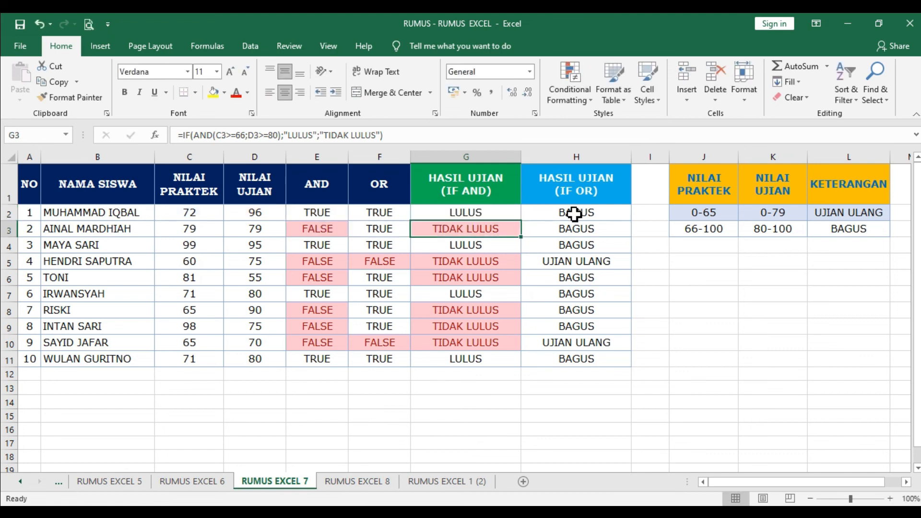
drag(479, 211, 479, 225)
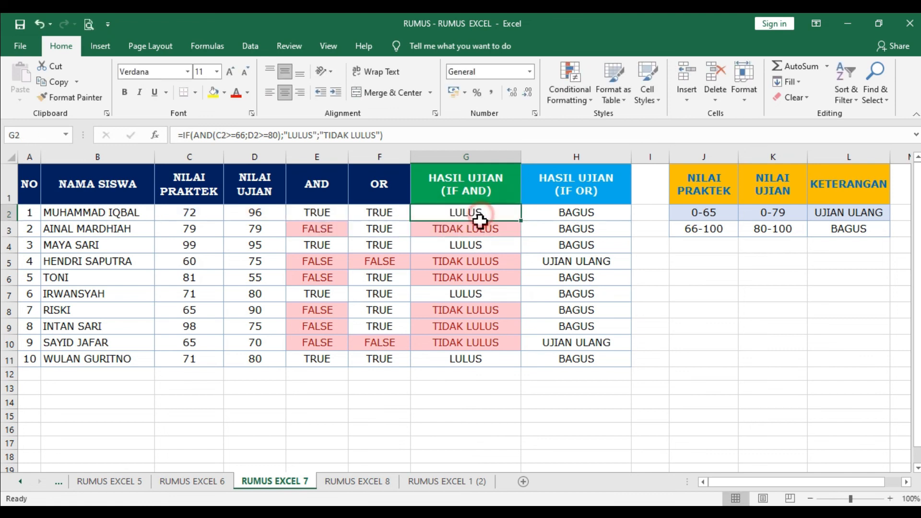
click(838, 227)
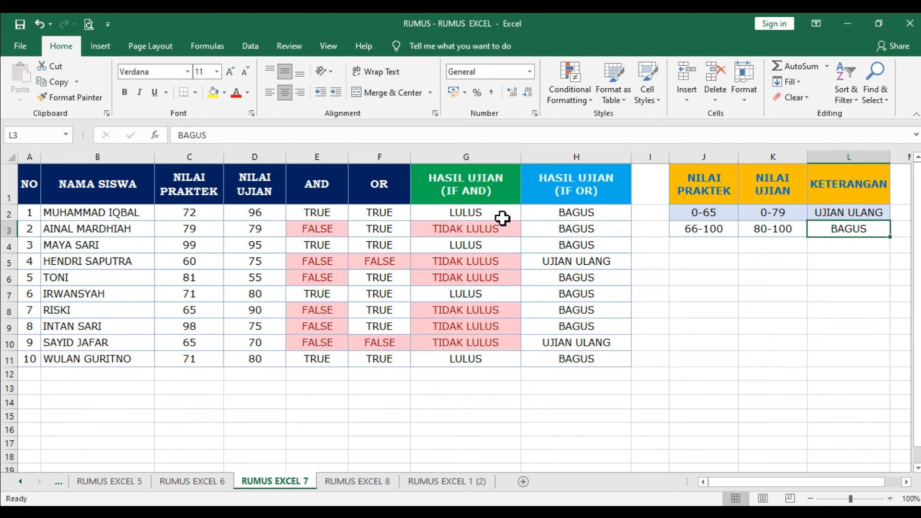
drag(551, 217, 555, 356)
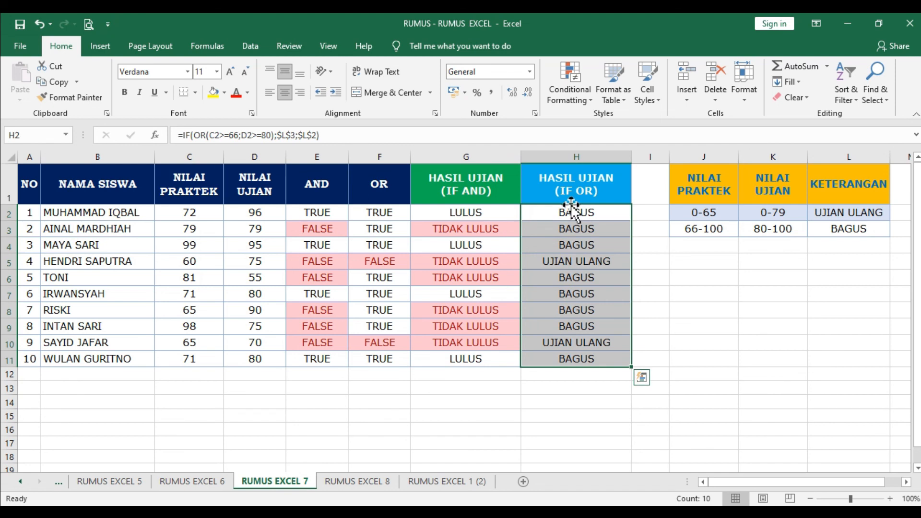
double_click(537, 212)
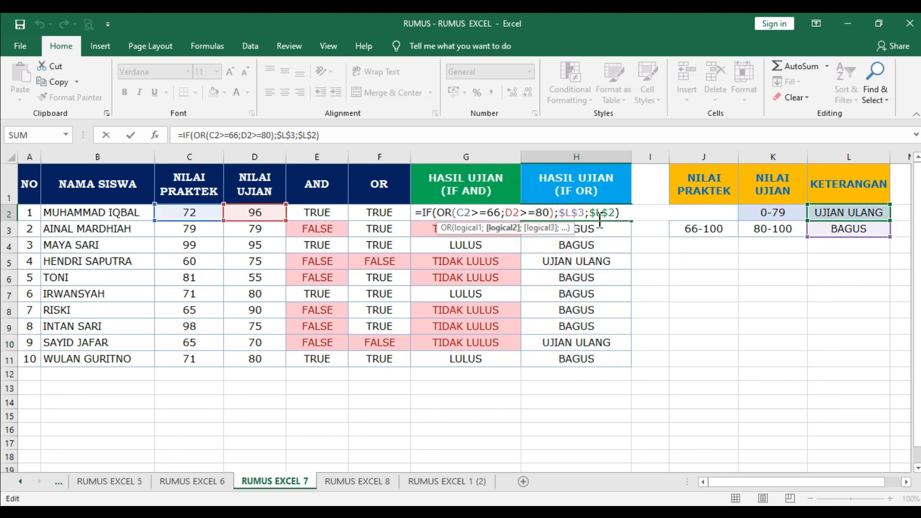
drag(559, 212, 585, 213)
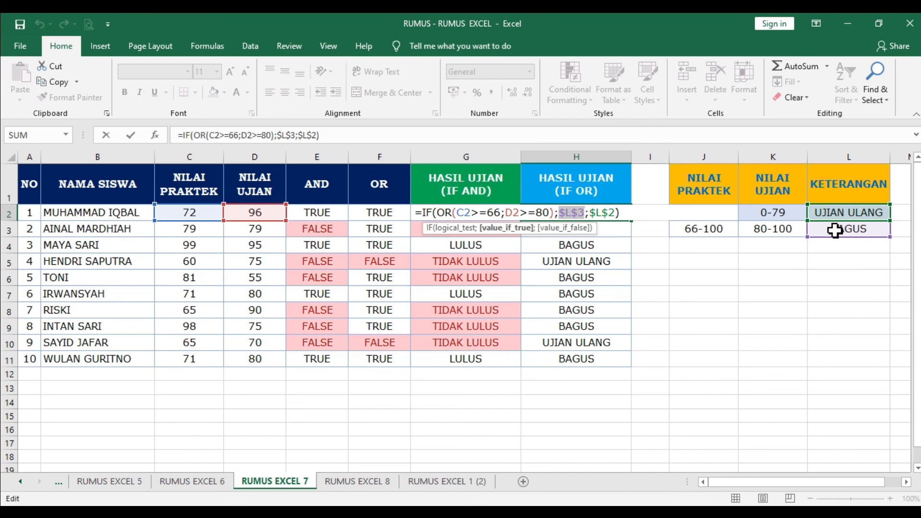
key(ctrl+Return)
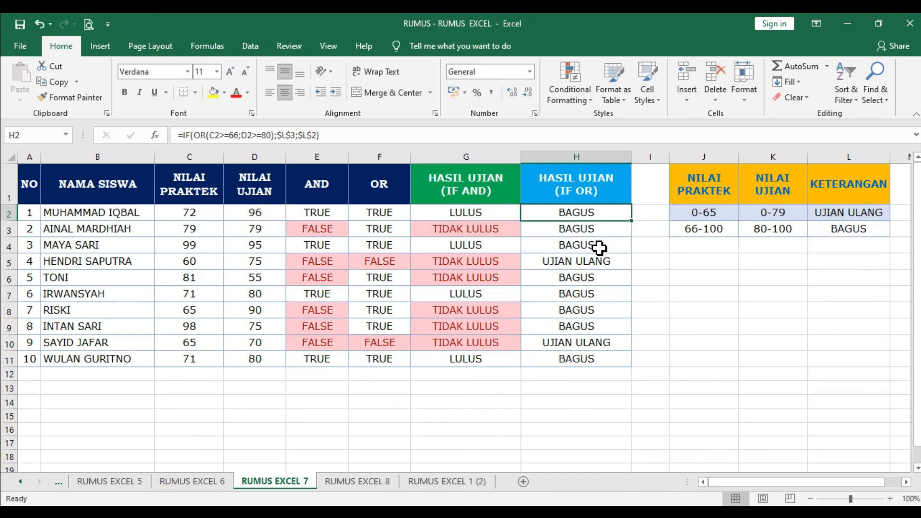
Set the passing label in L3 to LULUS and the failing label in L2 to TIDAK LULUS.
click(841, 232)
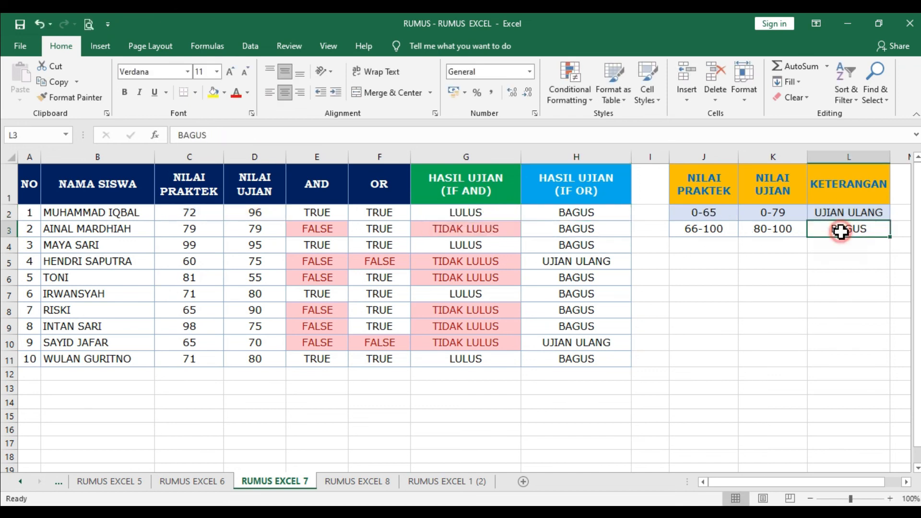
text(LULUS)
key(Return)
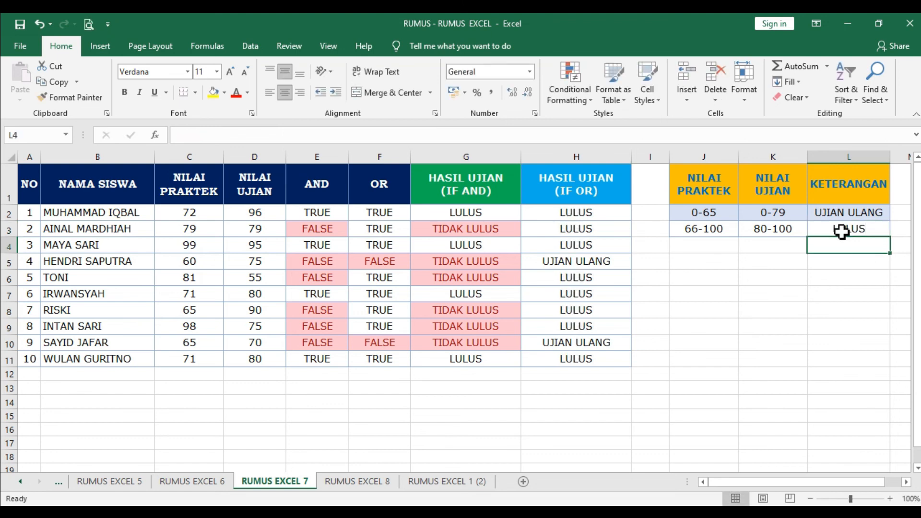
click(849, 216)
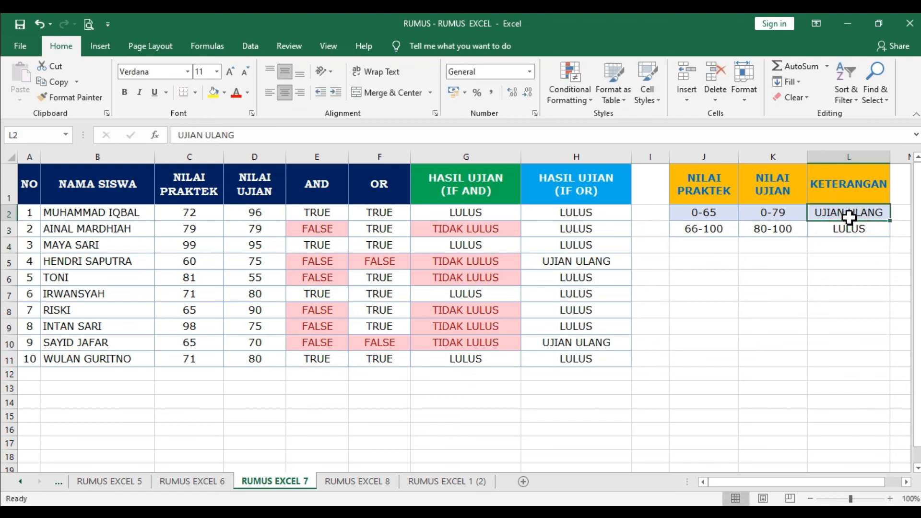
text(TIDAK LULUS)
key(Return)
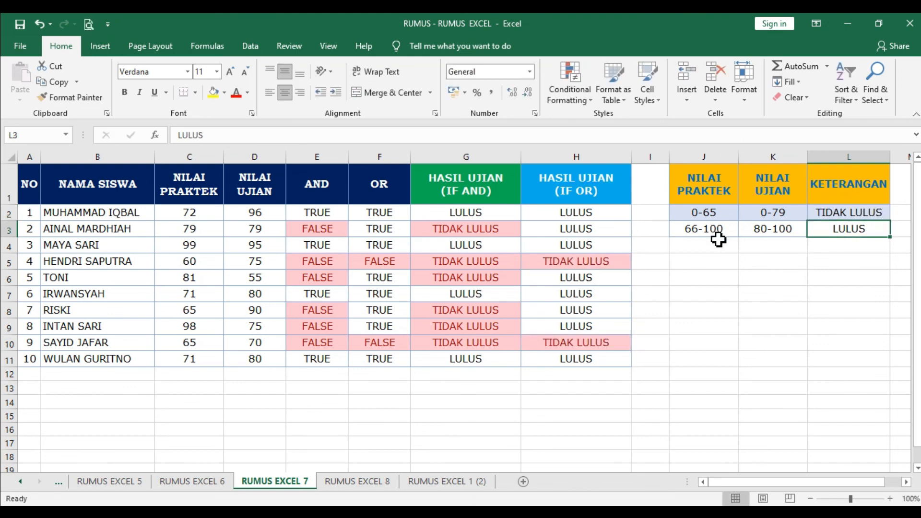
Review the labels in L2:L3 and the results in column H, comparing the IF AND formulas in G2 and G3 with H2's cell references.
mouse_move(843, 217)
mouse_down()
mouse_move(833, 226)
mouse_move(836, 212)
mouse_move(838, 229)
mouse_up()
drag(578, 217, 568, 335)
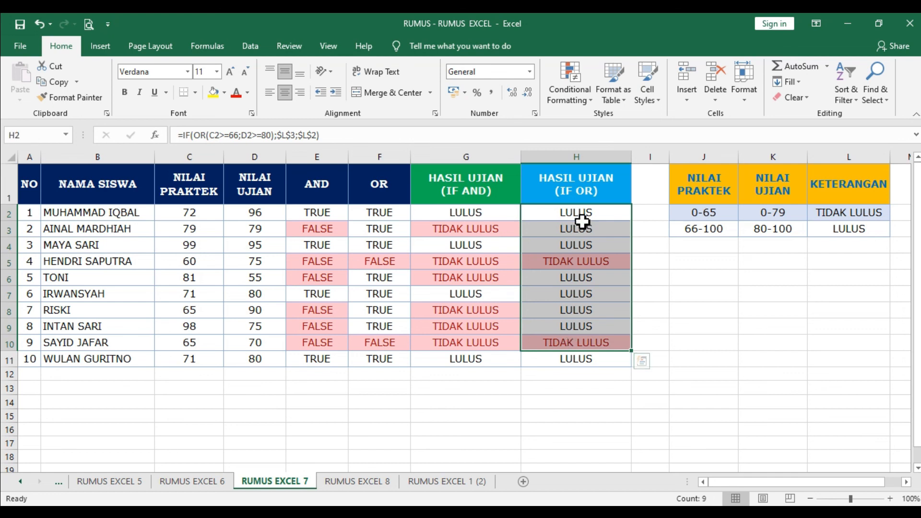
double_click(462, 214)
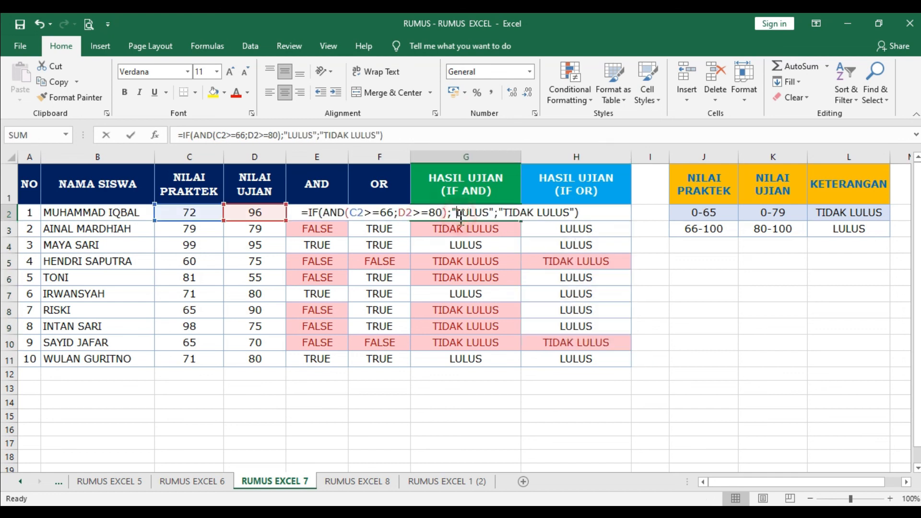
drag(458, 212, 573, 216)
key(Return)
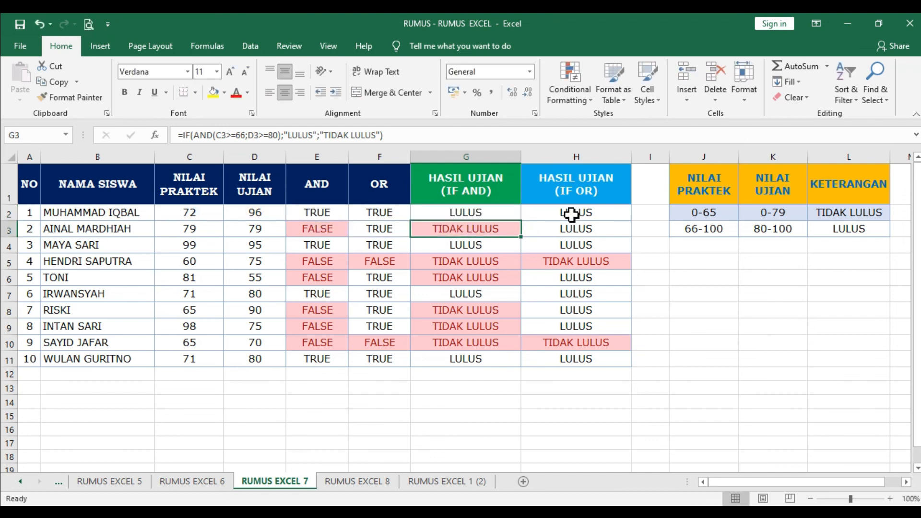
click(571, 214)
double_click(571, 215)
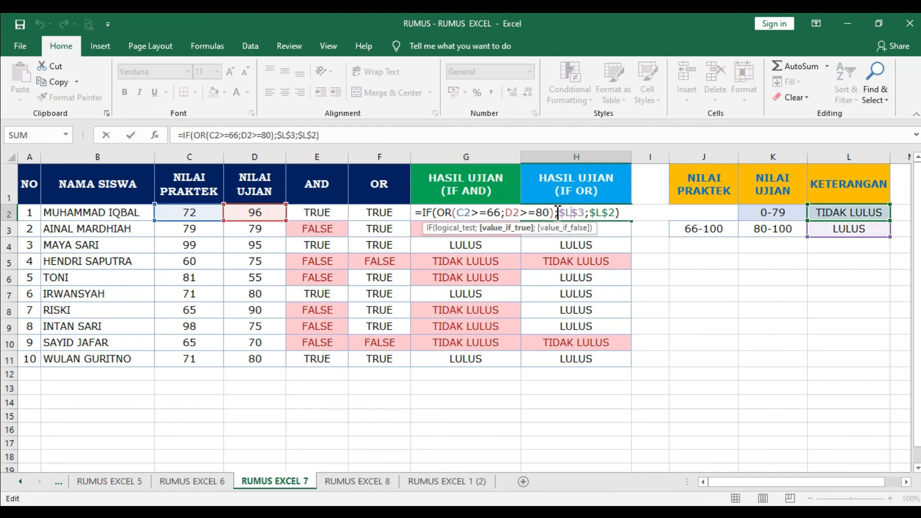
drag(559, 213, 585, 214)
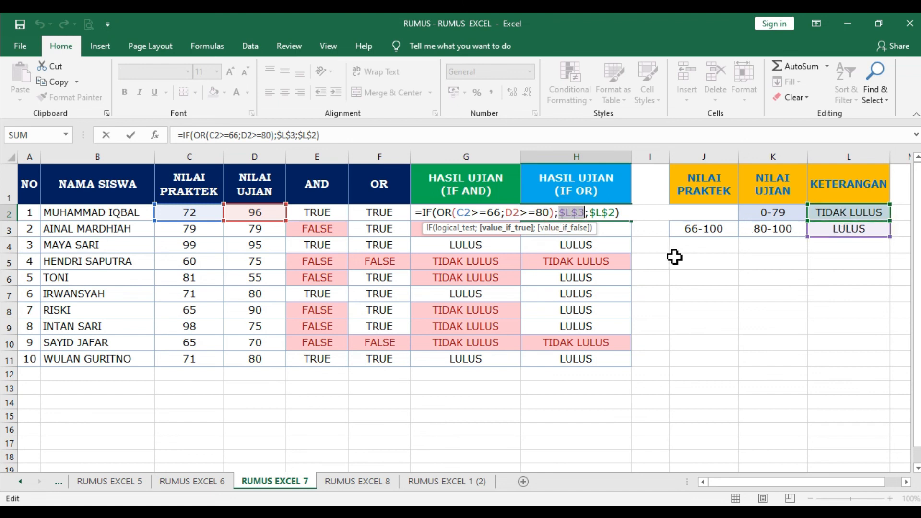
key(Return)
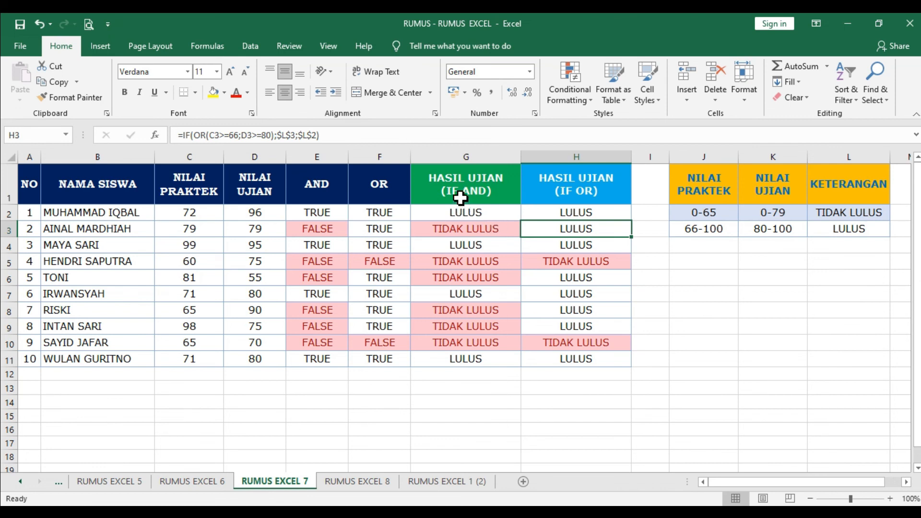
click(472, 228)
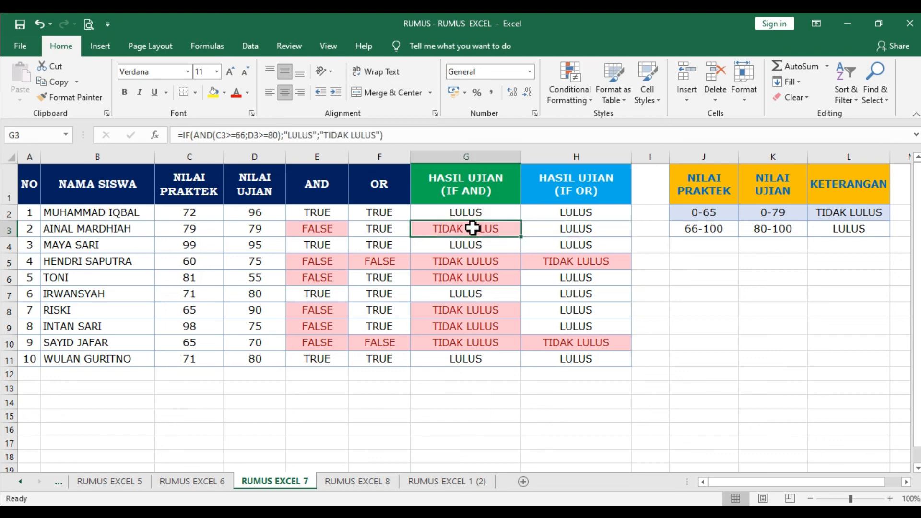